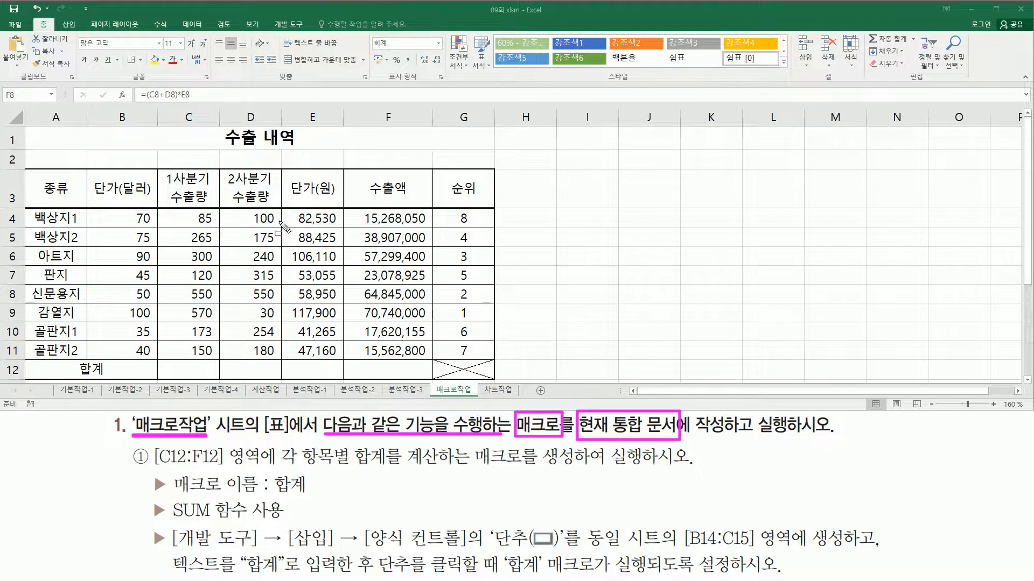
left_click_drag(25, 129, 498, 380)
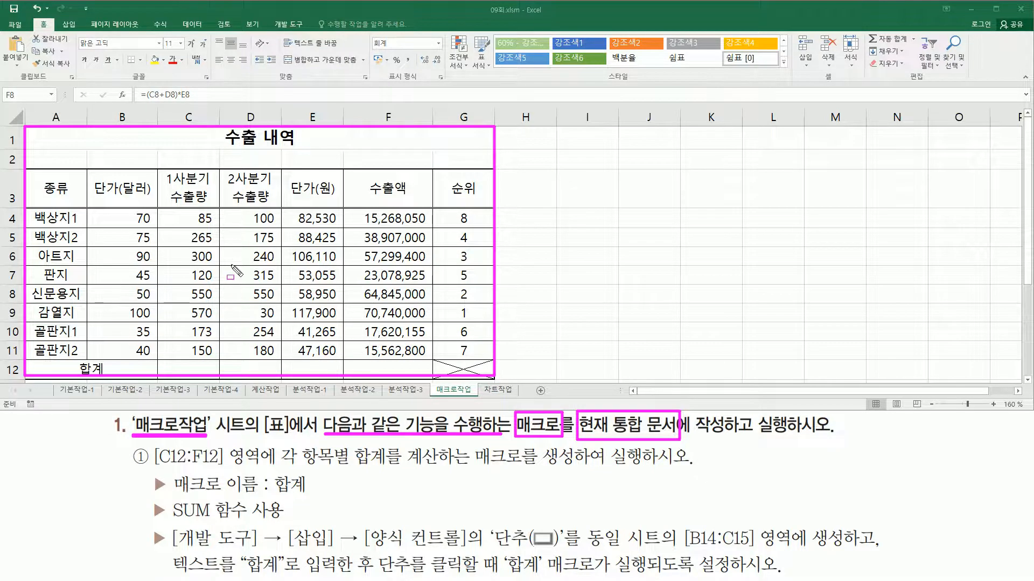
key("Escape")
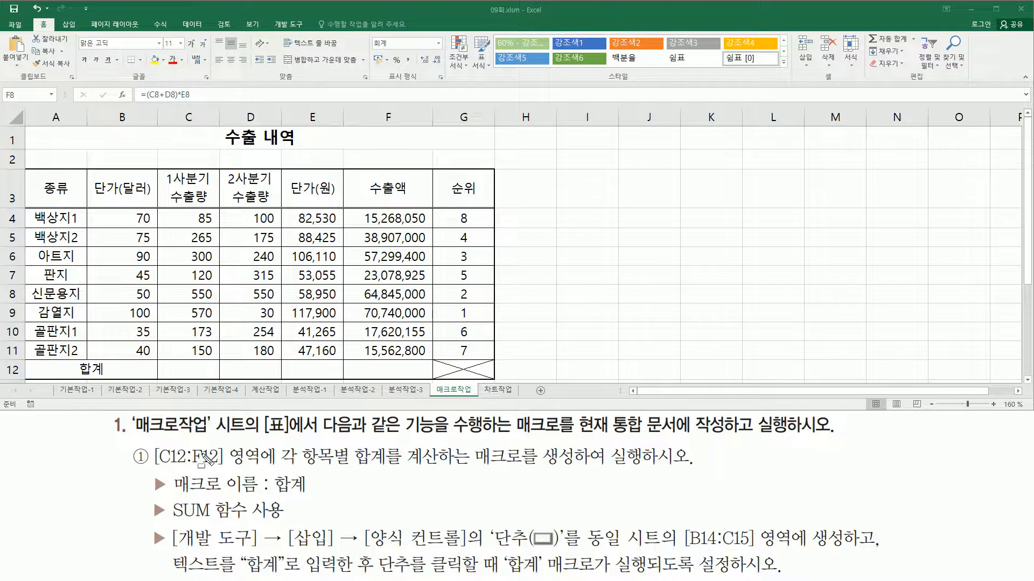
left_click_drag(156, 465, 261, 465)
mouse_move(165, 361)
left_mouse_down()
mouse_move(204, 376)
mouse_move(426, 378)
left_mouse_up()
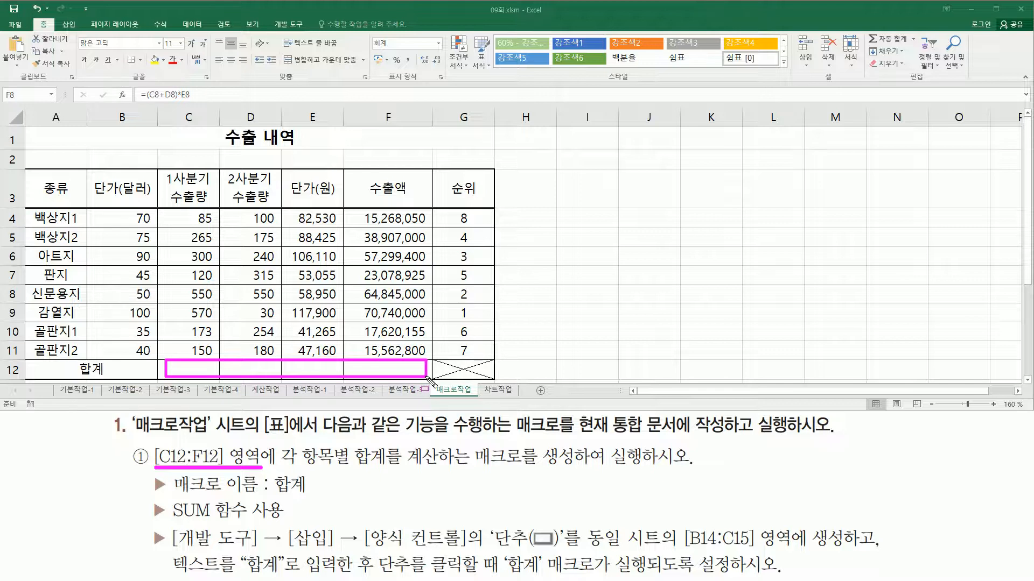
mouse_move(278, 438)
left_mouse_down()
mouse_move(349, 466)
mouse_move(391, 468)
left_mouse_up()
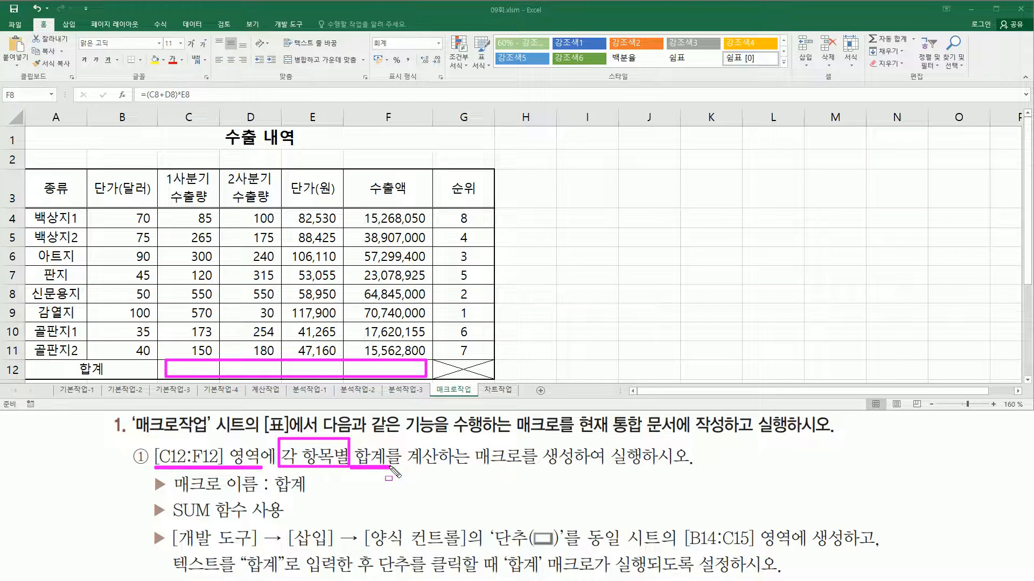
mouse_move(469, 440)
left_mouse_down()
mouse_move(479, 467)
mouse_move(522, 476)
mouse_move(698, 474)
left_mouse_up()
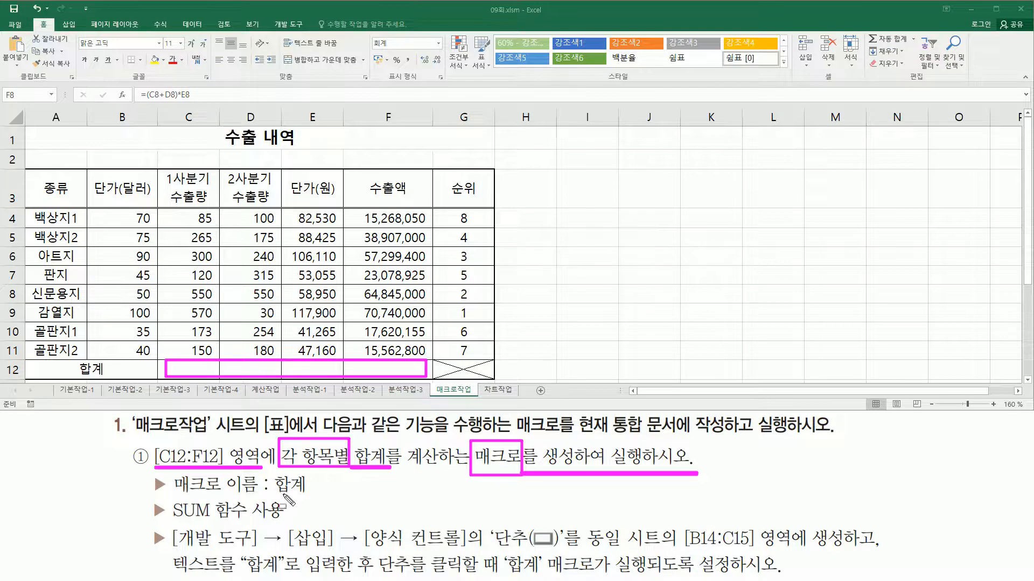
left_click_drag(275, 495, 306, 495)
left_click_drag(169, 501, 284, 522)
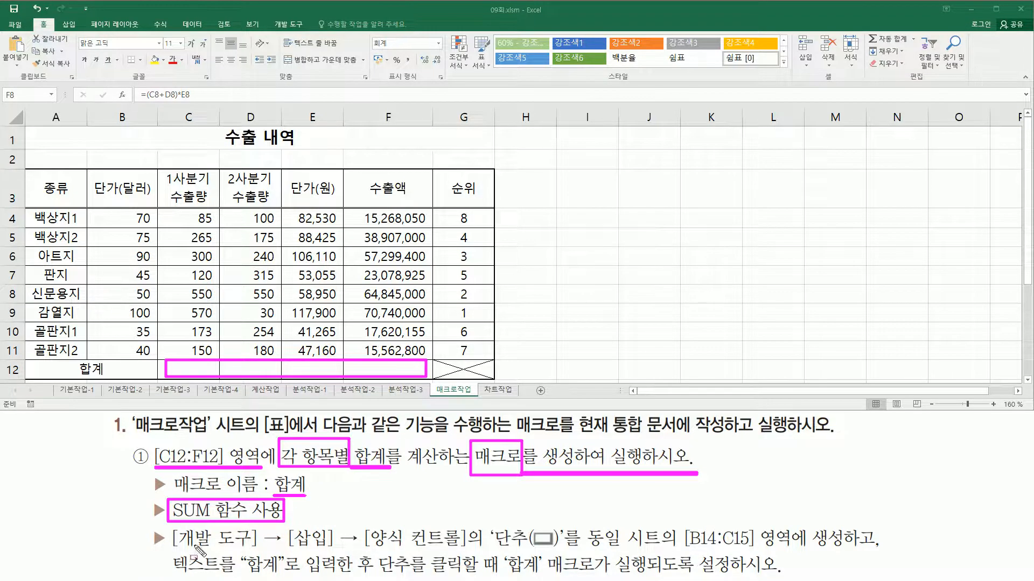
mouse_move(171, 552)
left_mouse_down()
mouse_move(467, 551)
mouse_move(495, 535)
mouse_move(563, 555)
mouse_move(735, 545)
mouse_move(849, 560)
mouse_move(849, 526)
left_mouse_up()
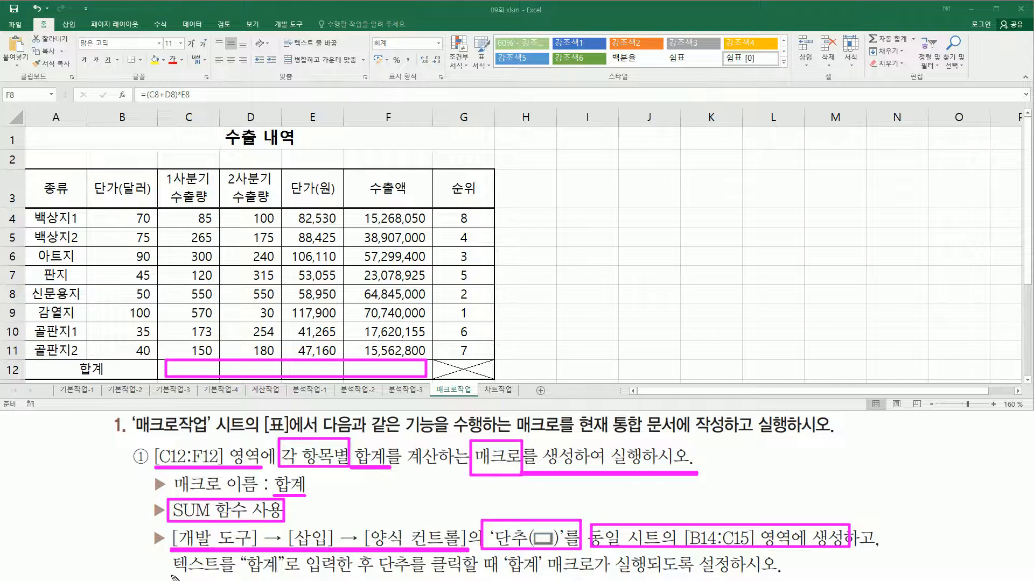
left_click_drag(172, 575, 671, 576)
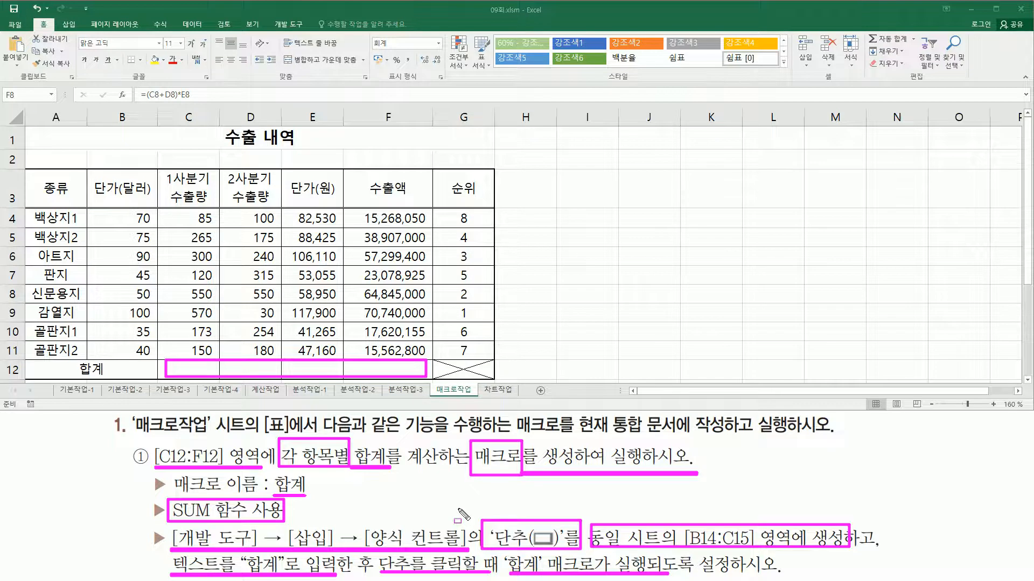
key("Escape")
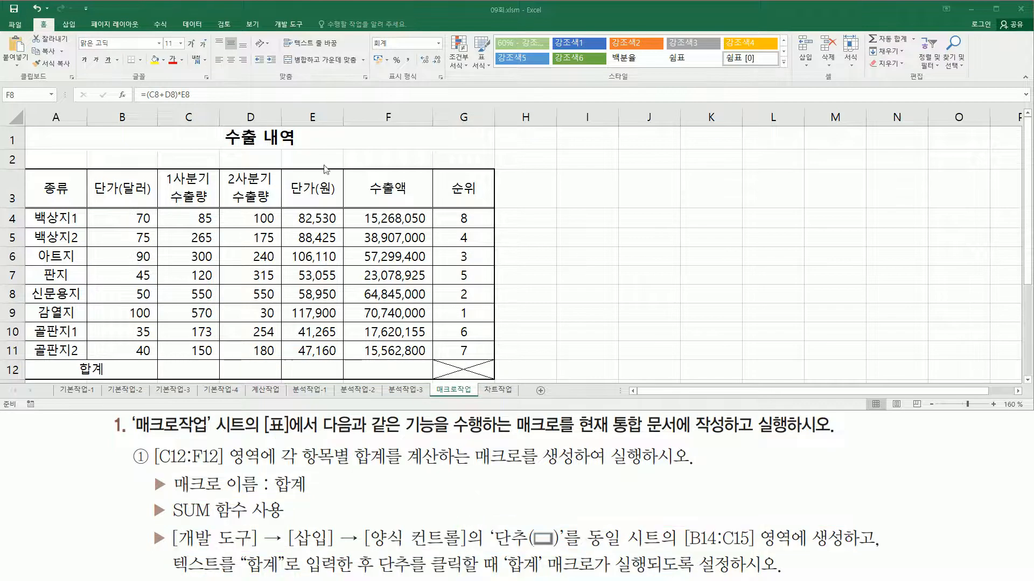
Draw a form control button (단추) covering cells B14:C15 on the 매크로작업 sheet
left_click(243, 275)
scroll(240, 278, "down", 3)
key("ctrl+2")
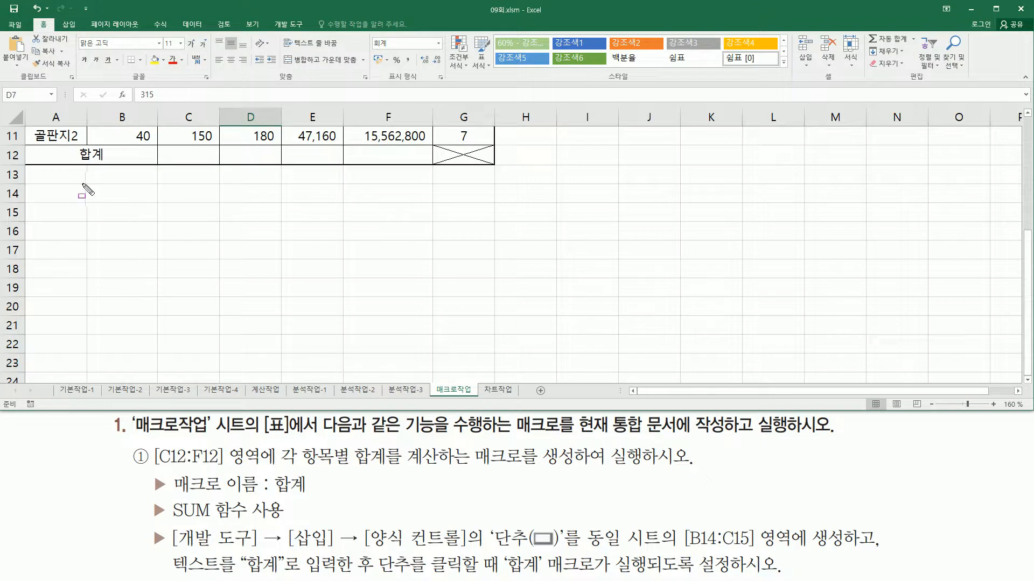
mouse_move(87, 184)
left_mouse_down()
mouse_move(127, 219)
mouse_move(219, 220)
left_mouse_up()
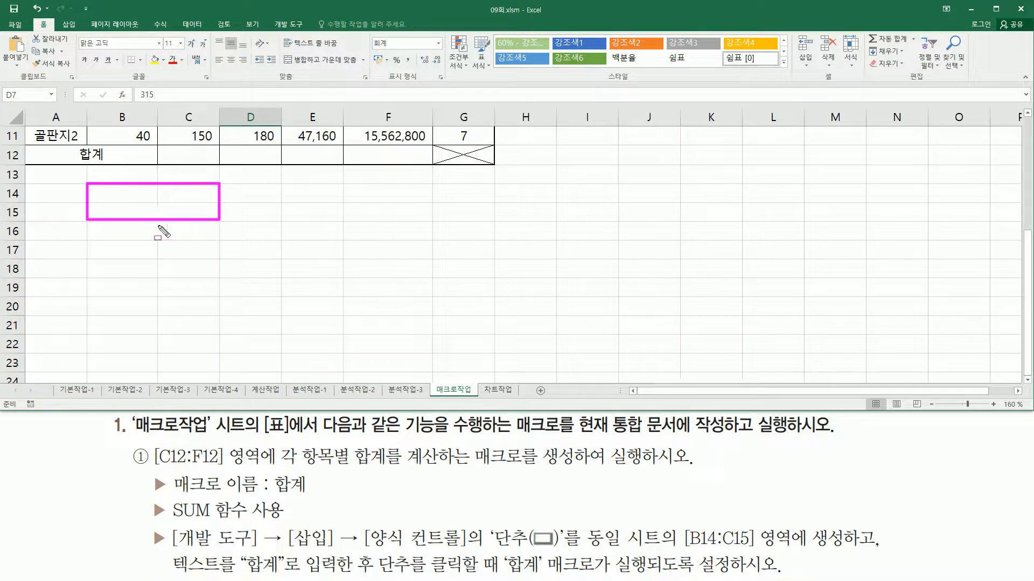
mouse_move(271, 17)
left_mouse_down()
mouse_move(330, 31)
mouse_move(310, 33)
left_mouse_up()
key("Escape")
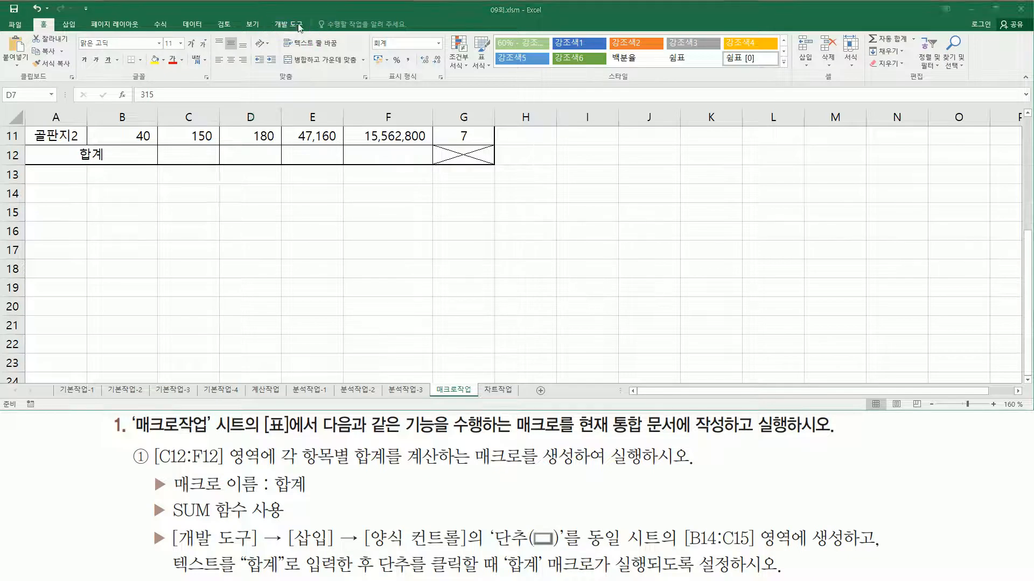
left_click(282, 27)
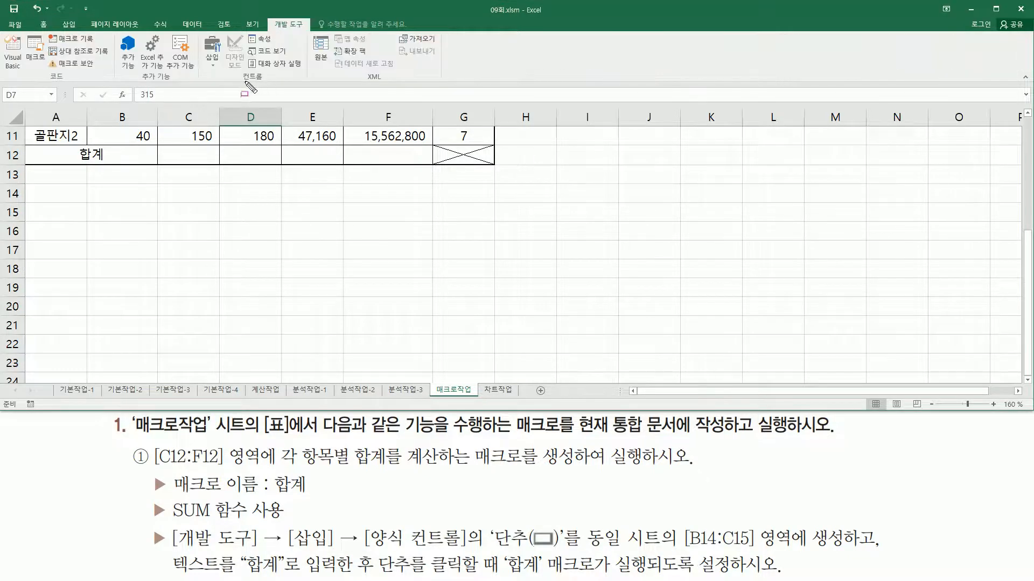
left_click_drag(234, 83, 273, 83)
left_click_drag(195, 32, 231, 84)
key("Escape")
left_click(212, 63)
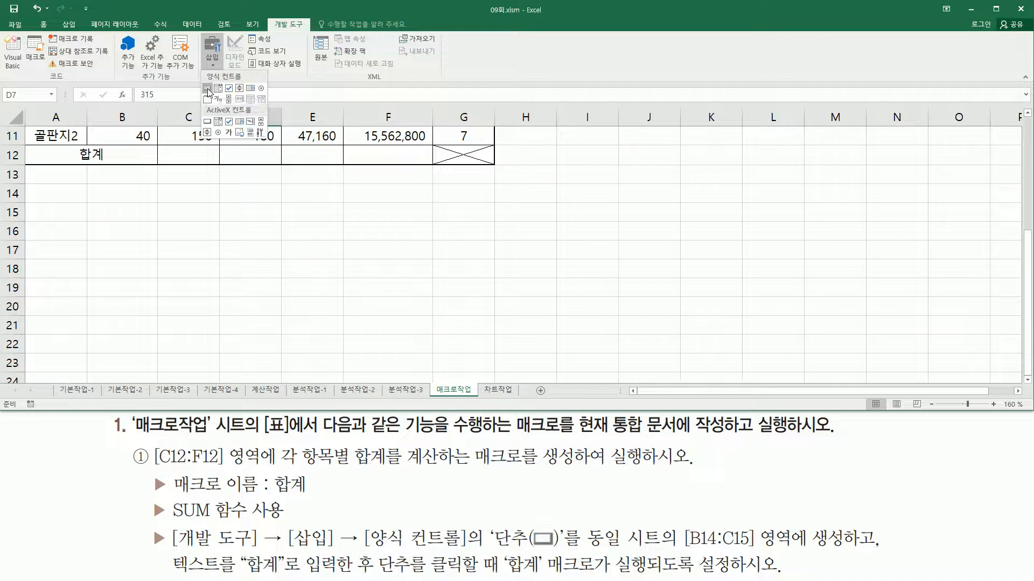
left_click(208, 88)
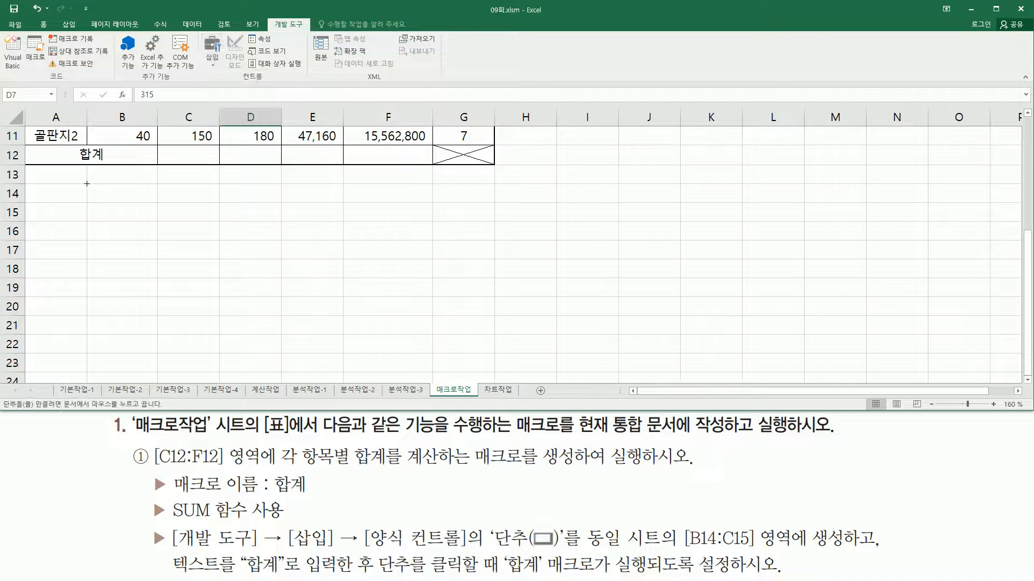
left_click_drag(87, 184, 211, 221)
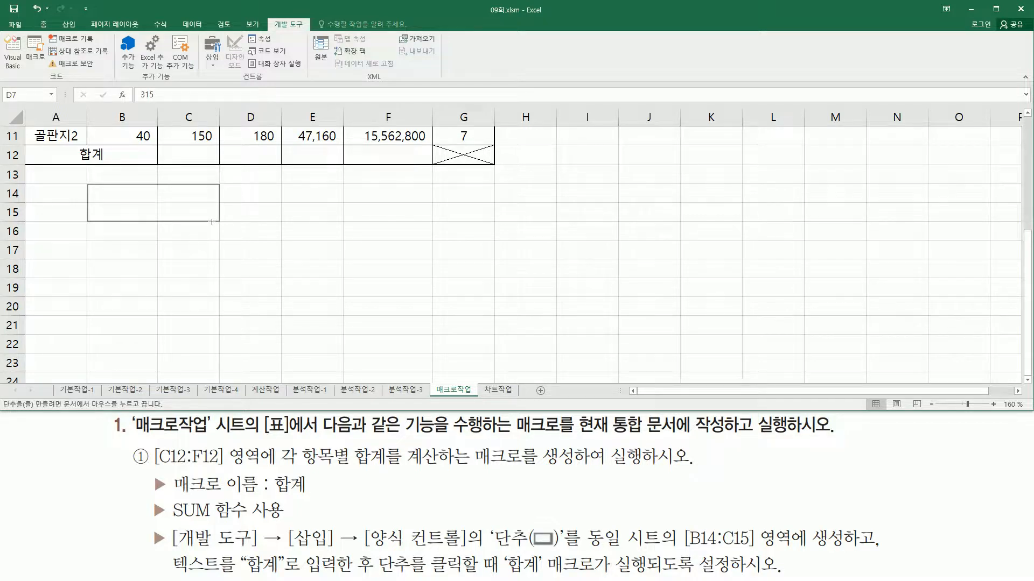
left_click_drag(211, 222, 212, 222)
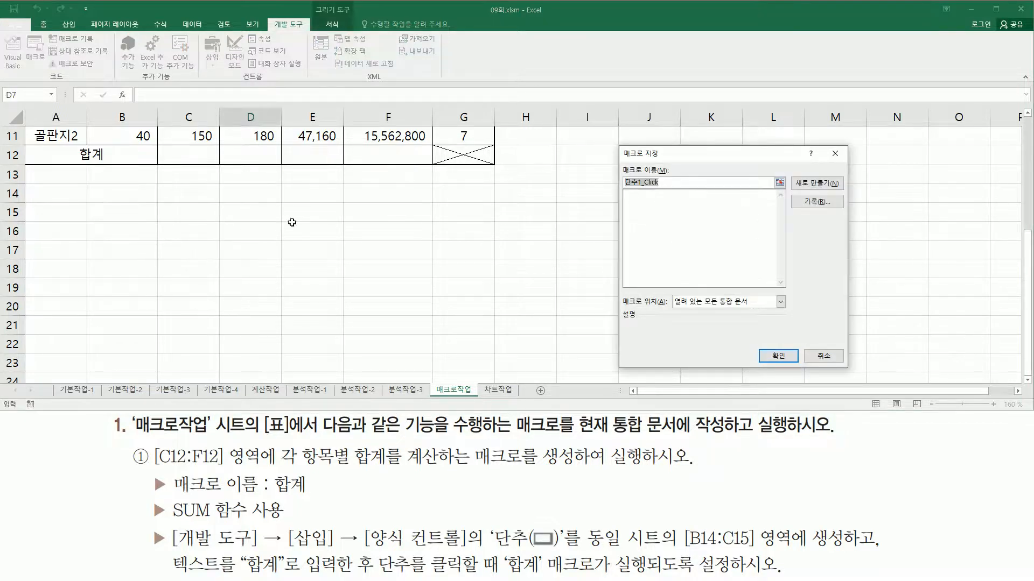
Assign a new macro named 합계 to the button and start recording it, stored in the current workbook (현재 통합 문서)
mouse_move(617, 142)
left_mouse_down()
mouse_move(672, 342)
mouse_move(848, 369)
left_mouse_up()
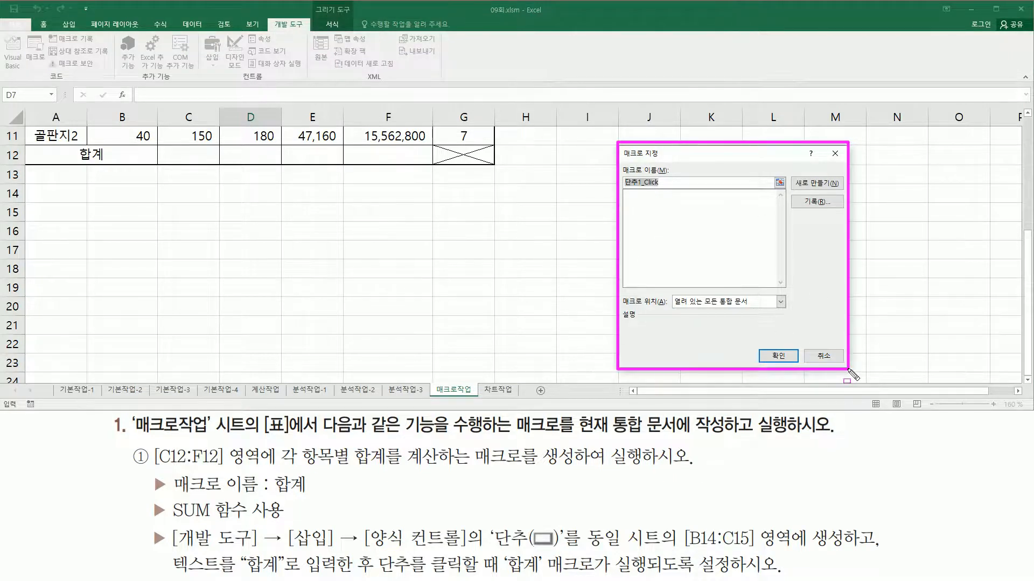
left_click_drag(623, 189, 666, 188)
mouse_move(171, 468)
left_mouse_down()
mouse_move(305, 505)
mouse_move(311, 495)
left_mouse_up()
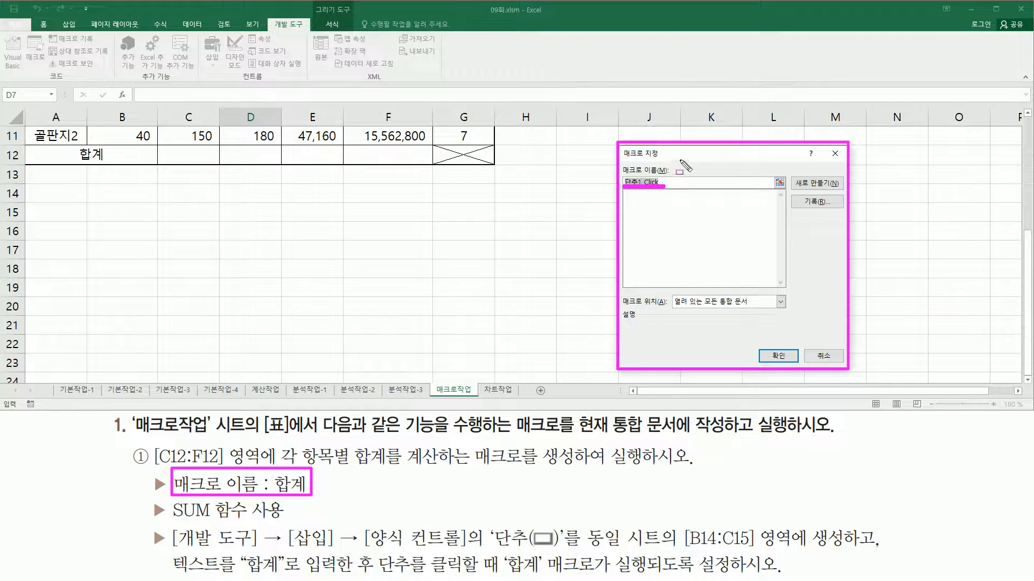
type("ㅎ")
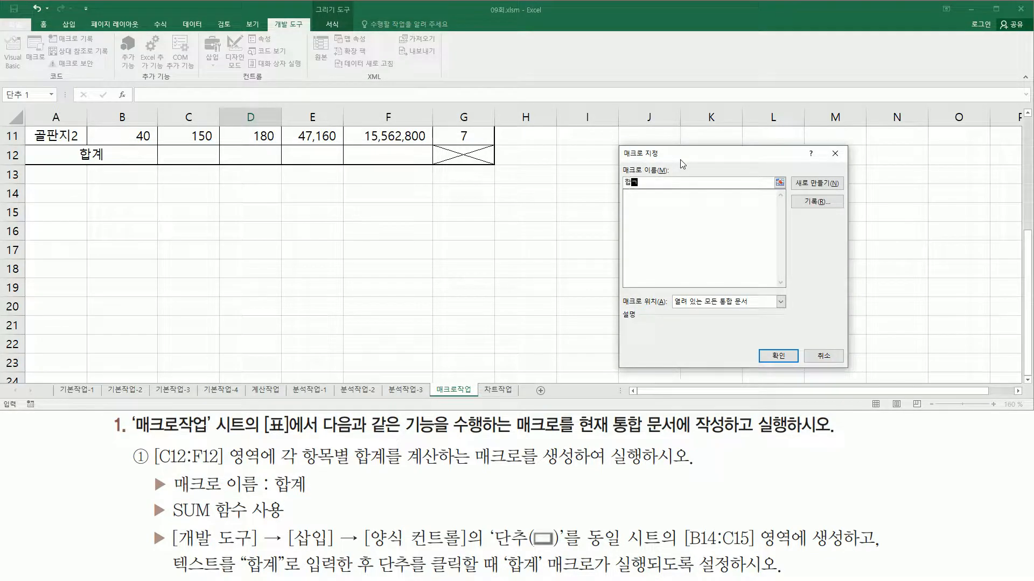
type("계")
left_click_drag(797, 194, 833, 210)
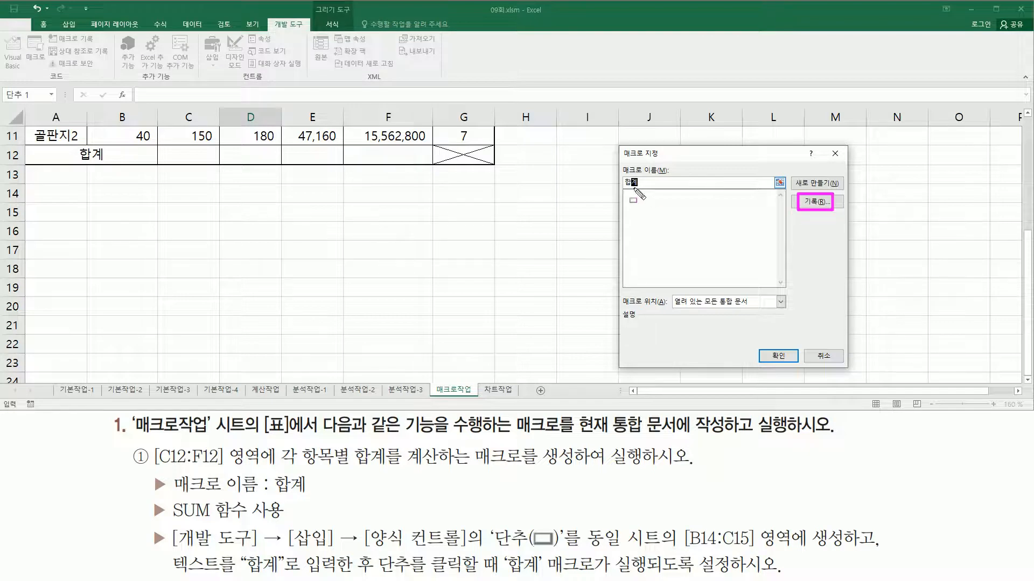
left_click_drag(622, 187, 640, 189)
left_click(823, 204)
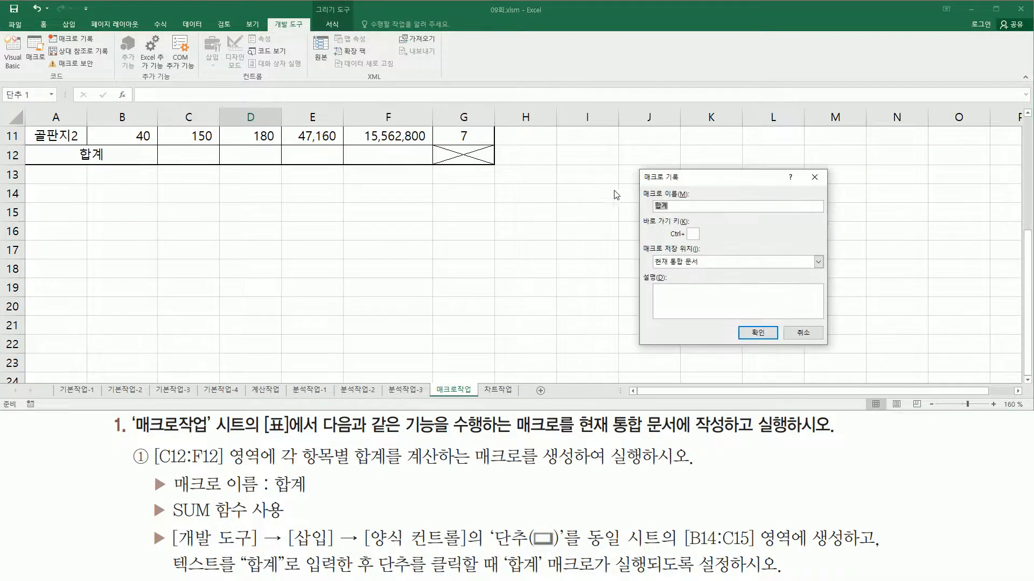
mouse_move(639, 166)
left_mouse_down()
mouse_move(786, 351)
mouse_move(837, 358)
left_mouse_up()
mouse_move(643, 185)
left_mouse_down()
mouse_move(648, 204)
mouse_move(696, 215)
left_mouse_up()
mouse_move(642, 241)
left_mouse_down()
mouse_move(651, 272)
mouse_move(716, 276)
left_mouse_up()
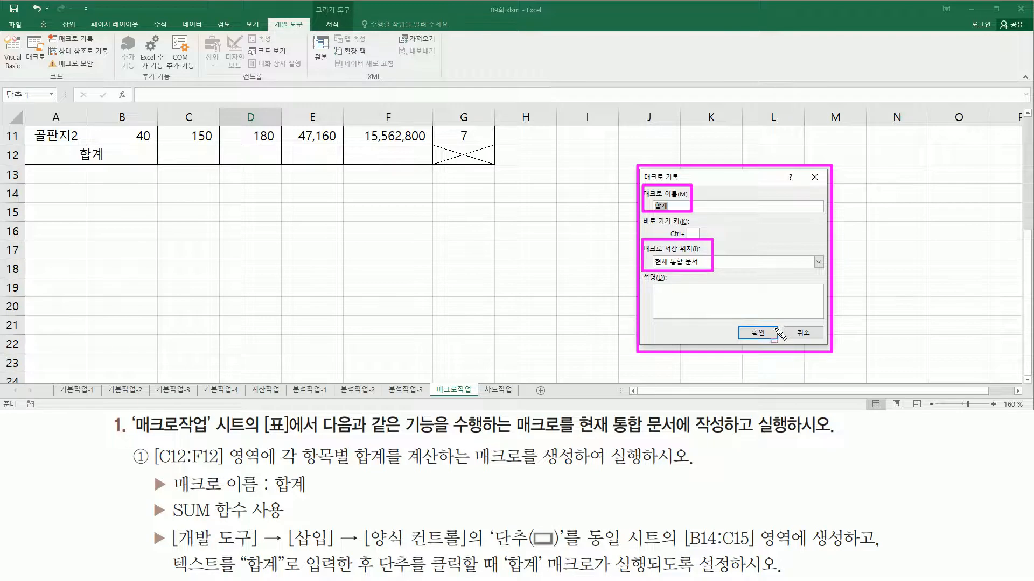
left_click_drag(752, 317, 767, 346)
left_click(761, 332)
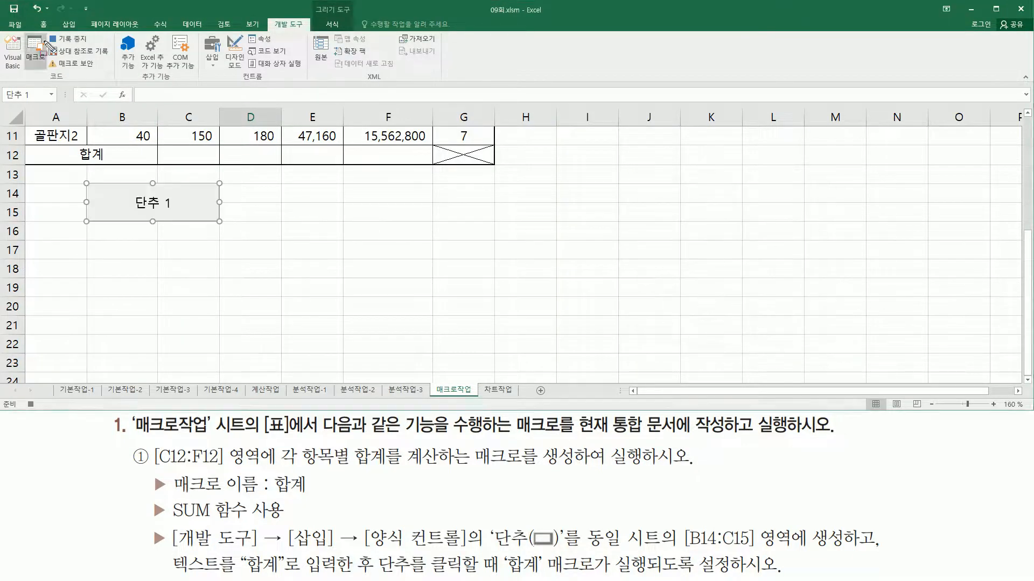
left_click_drag(43, 30, 100, 51)
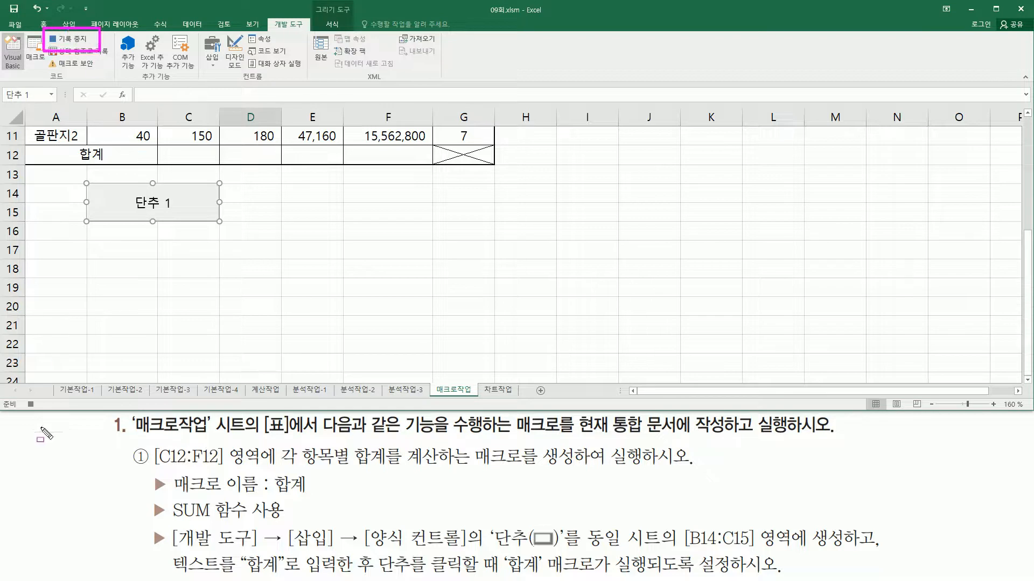
mouse_move(22, 397)
left_mouse_down()
mouse_move(38, 398)
mouse_move(40, 412)
left_mouse_up()
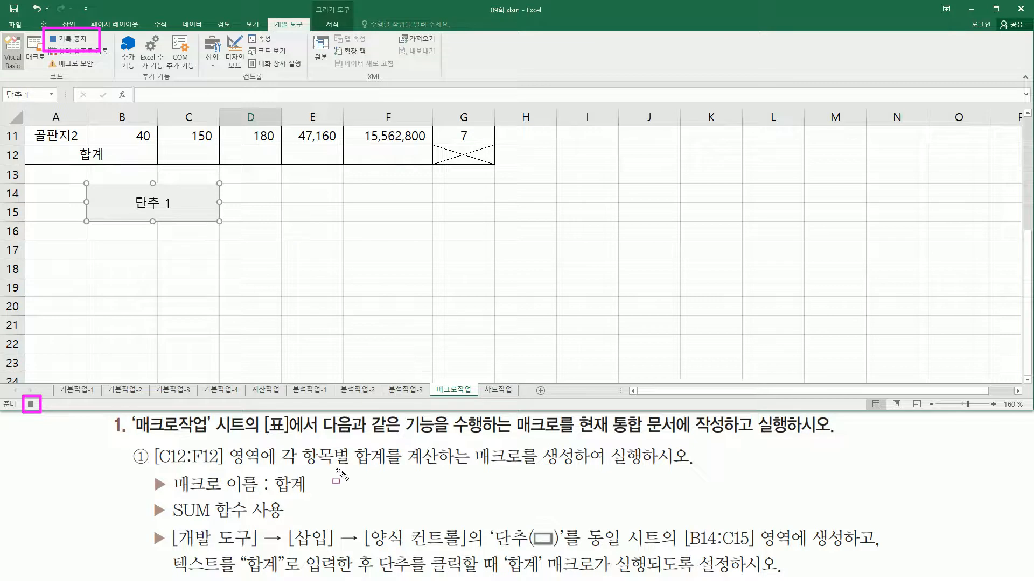
left_click_drag(275, 493, 306, 493)
left_click_drag(167, 498, 298, 521)
key("Escape")
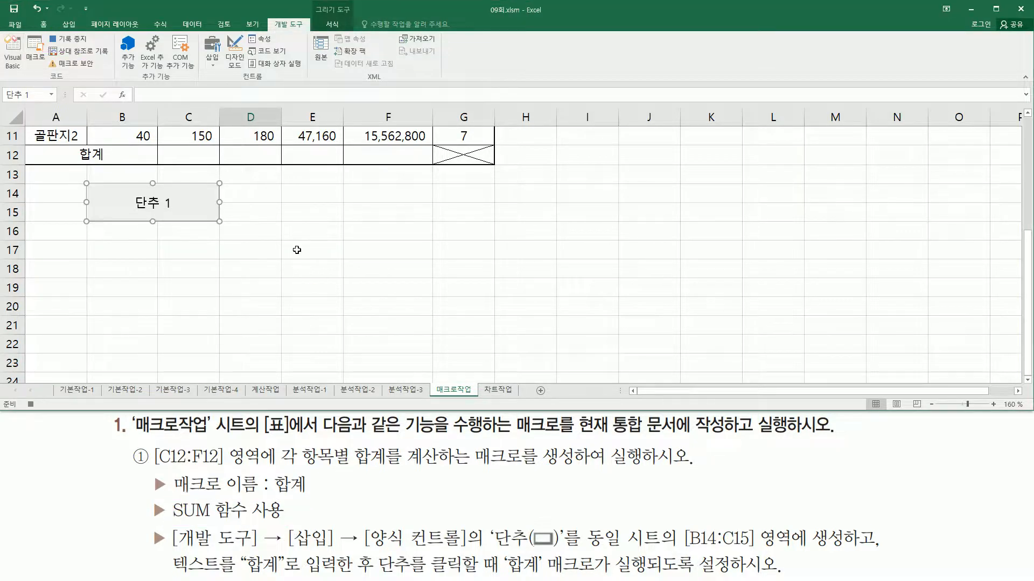
Total the 1사분기 수출량 column in C12 with =SUM(C4:C11) and fill the formula across through F12
scroll(297, 250, "up", 4)
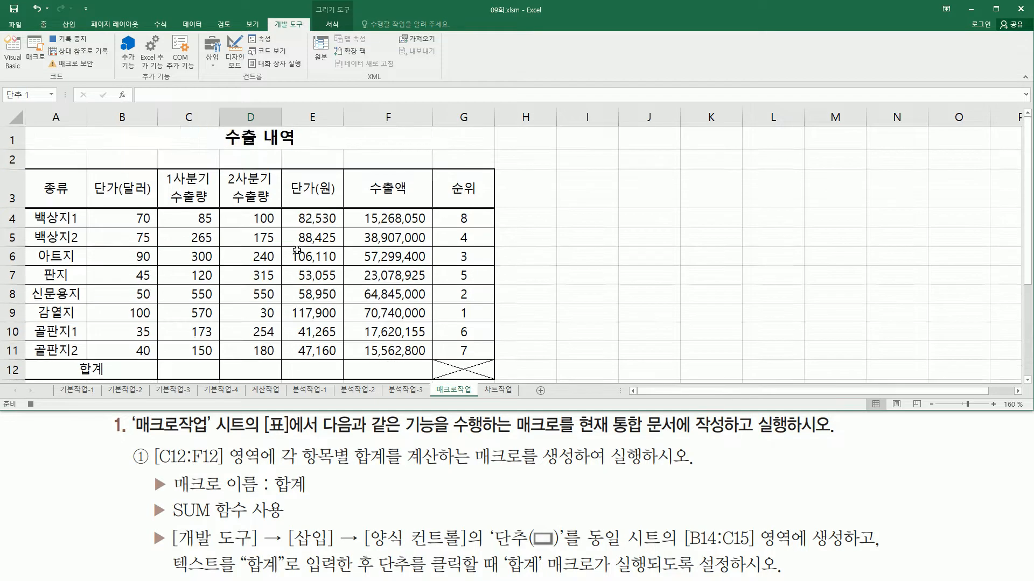
left_click(199, 368)
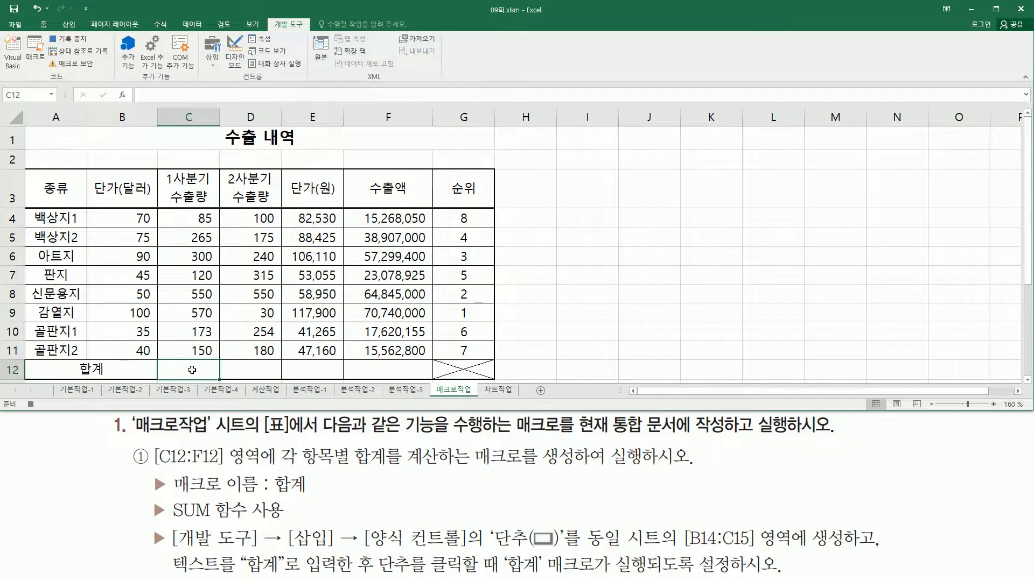
type("=")
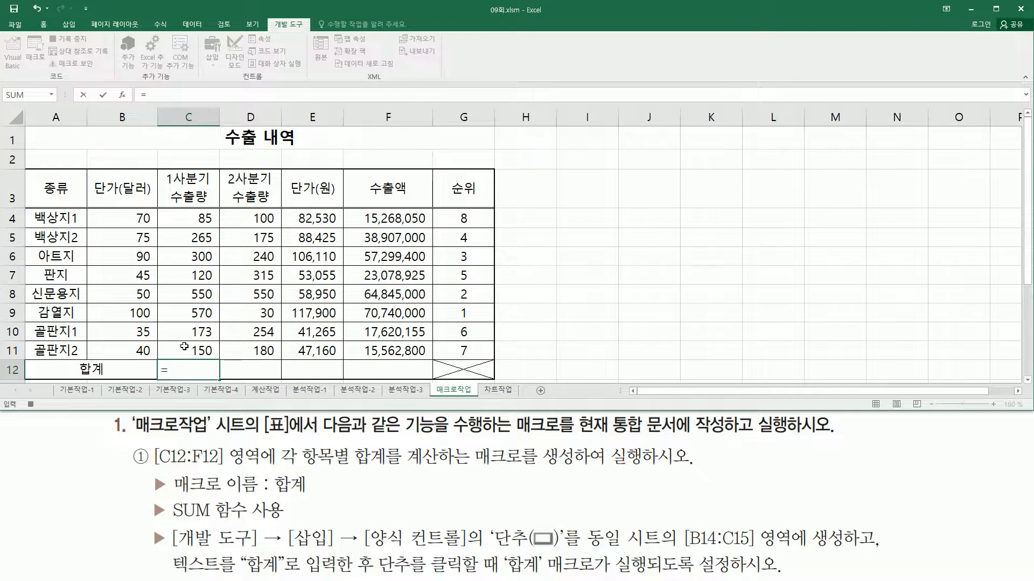
type("sum(")
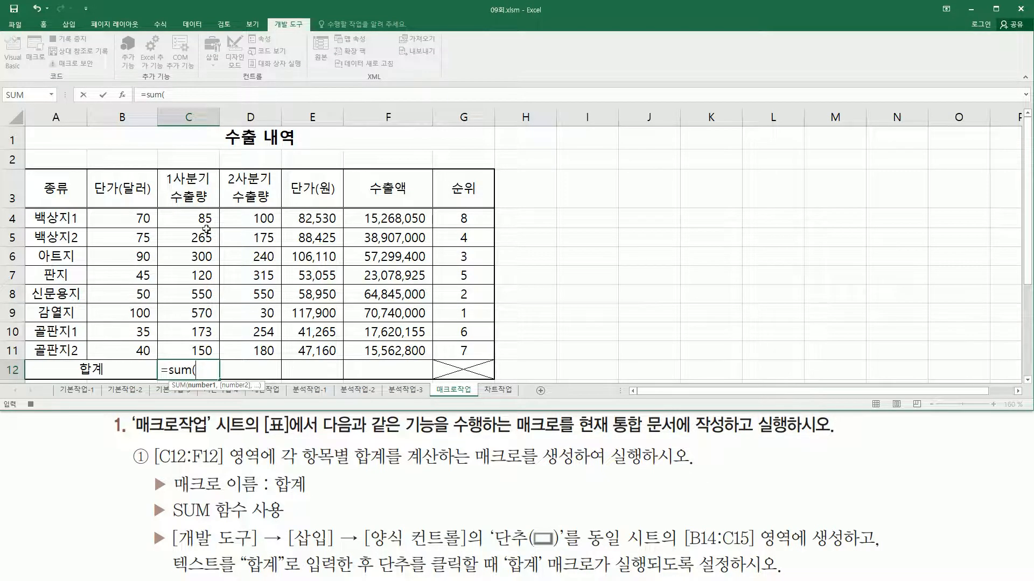
left_click_drag(204, 219, 204, 348)
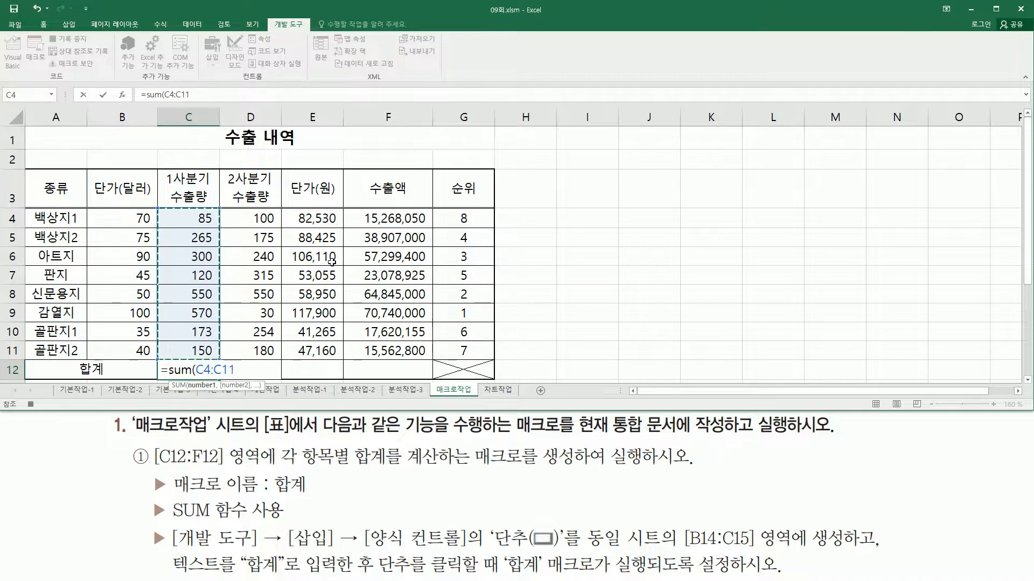
type(")")
key("Return")
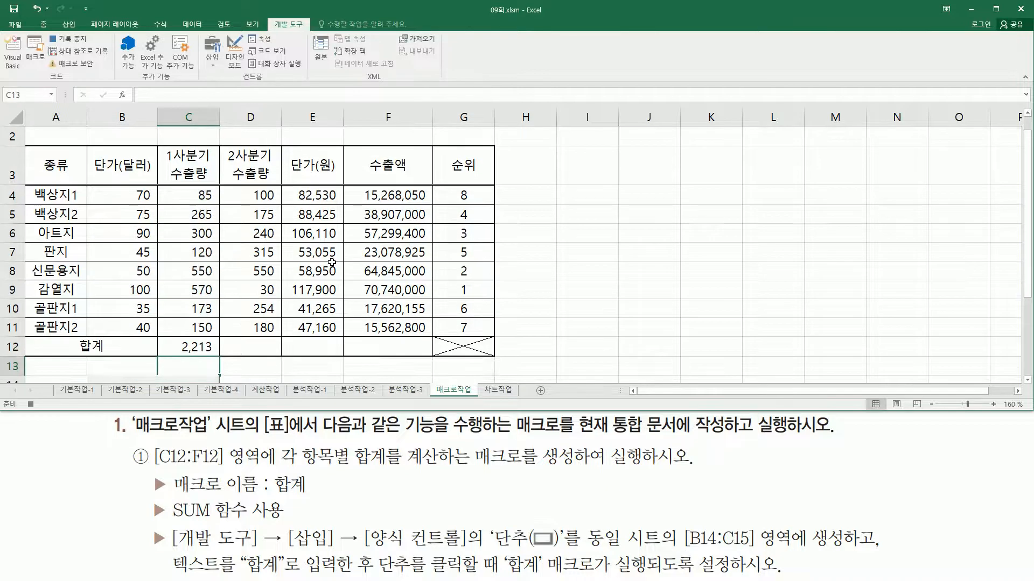
left_click(201, 345)
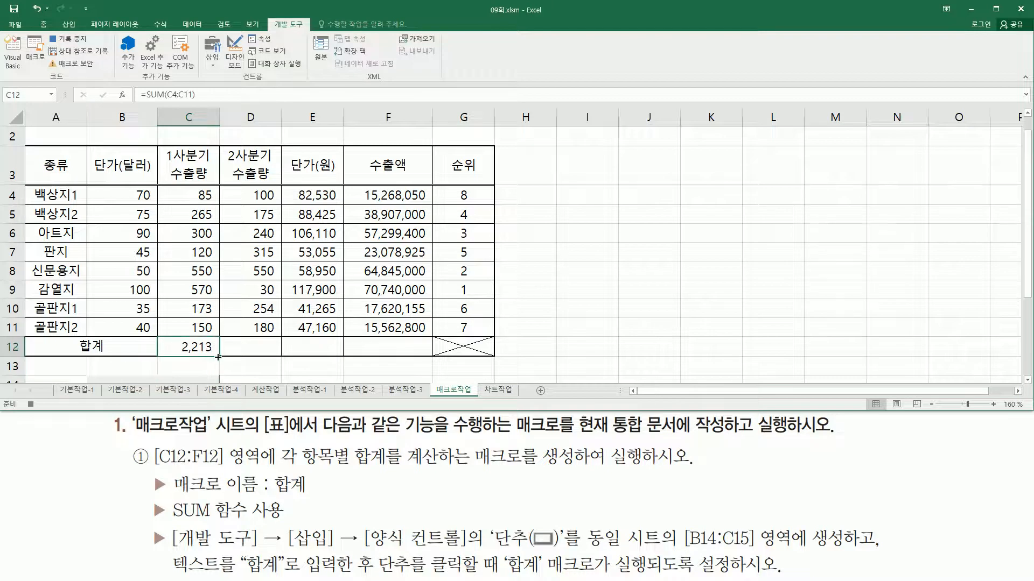
left_click_drag(218, 356, 424, 352)
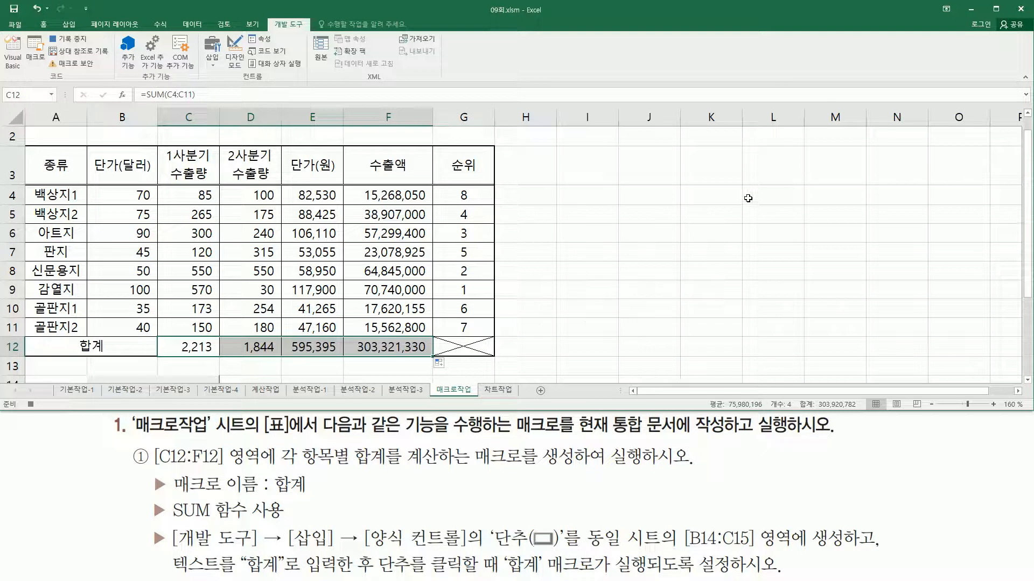
Select an empty cell away from the table and stop recording the 합계 macro
left_click(767, 167)
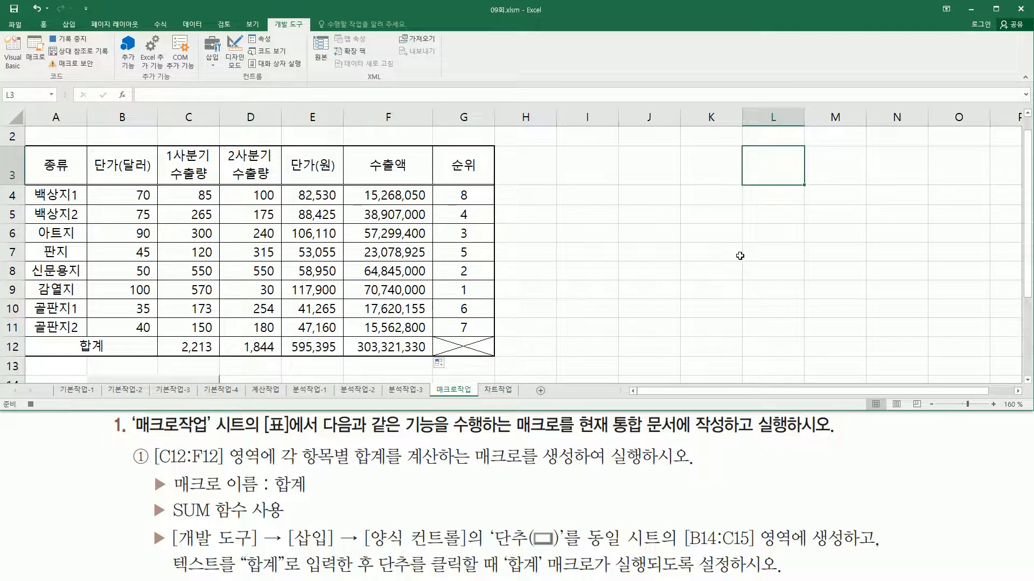
left_click(69, 39)
left_click(632, 264)
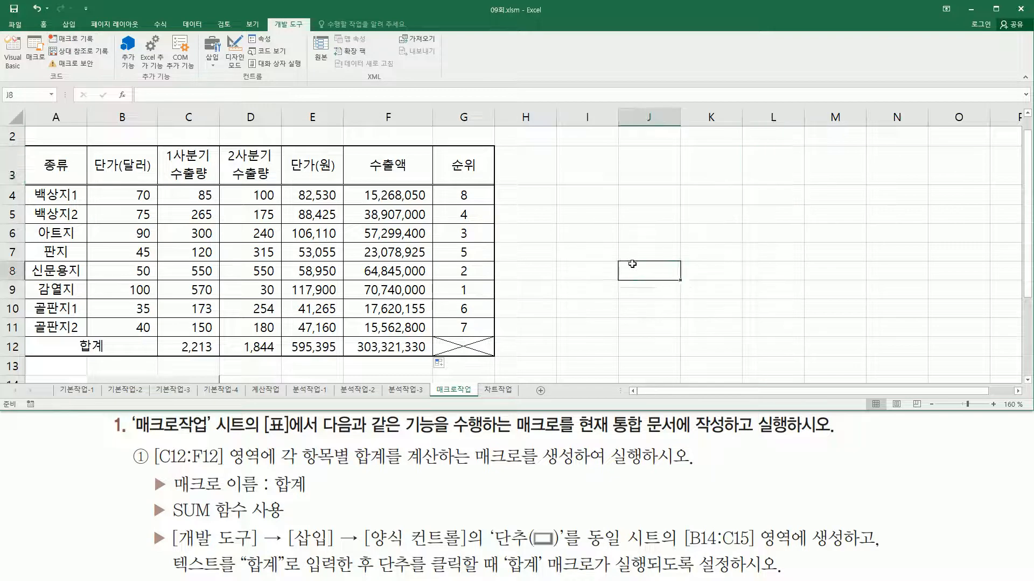
Replace the caption of the form button at B14:C15 with 합계 and deselect the button
scroll(625, 262, "down", 3)
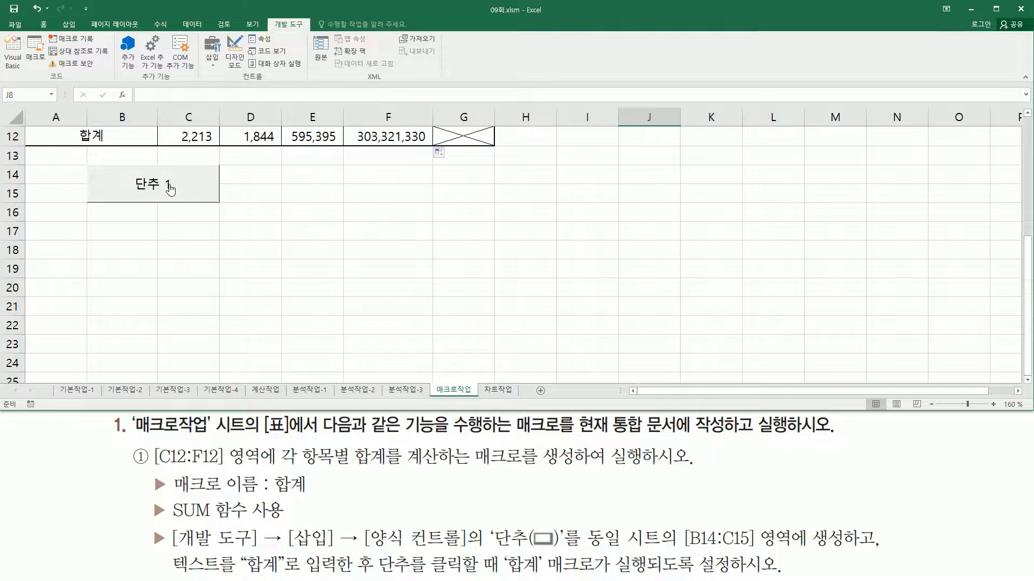
right_click(210, 189)
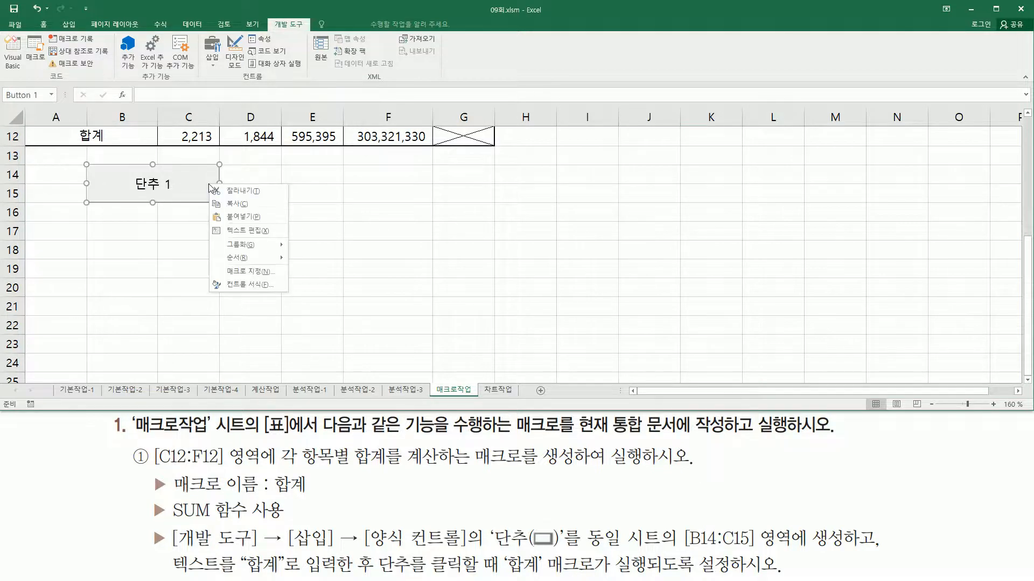
left_click(245, 231)
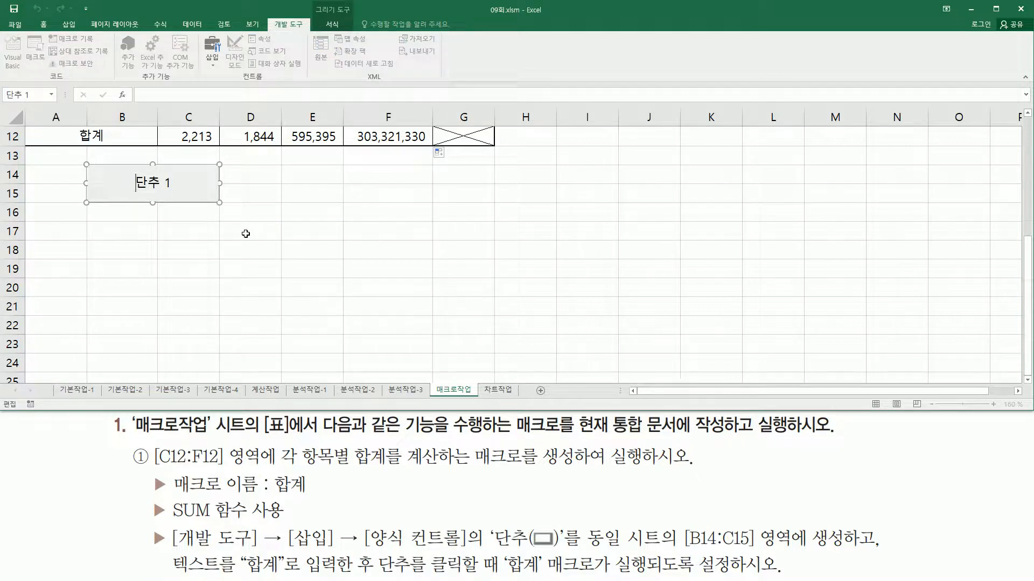
key("Delete")
key("Delete")
type("gkq")
key("BackSpace")
key("BackSpace")
key("BackSpace")
key("Hangul")
type("합계")
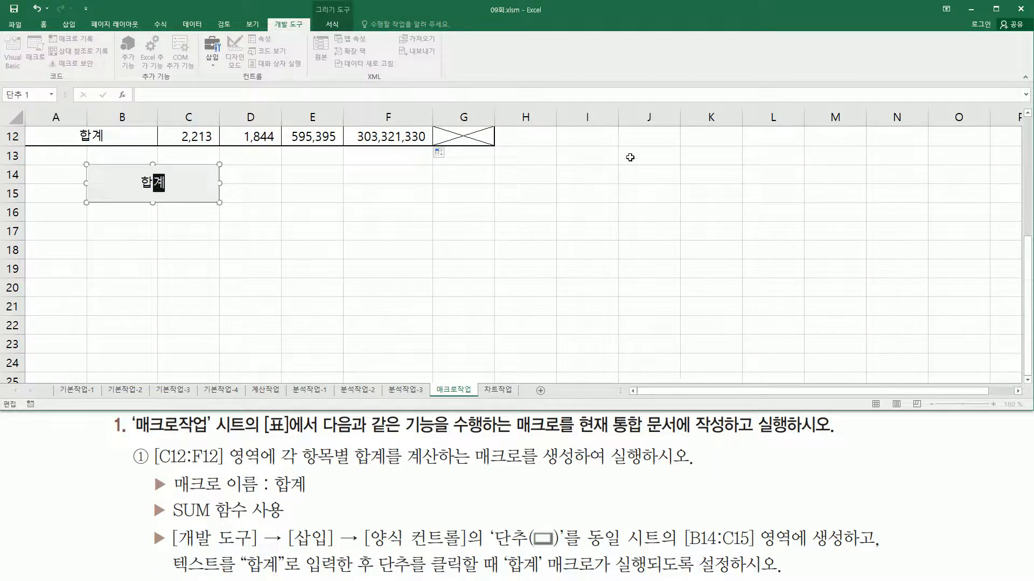
left_click(669, 155)
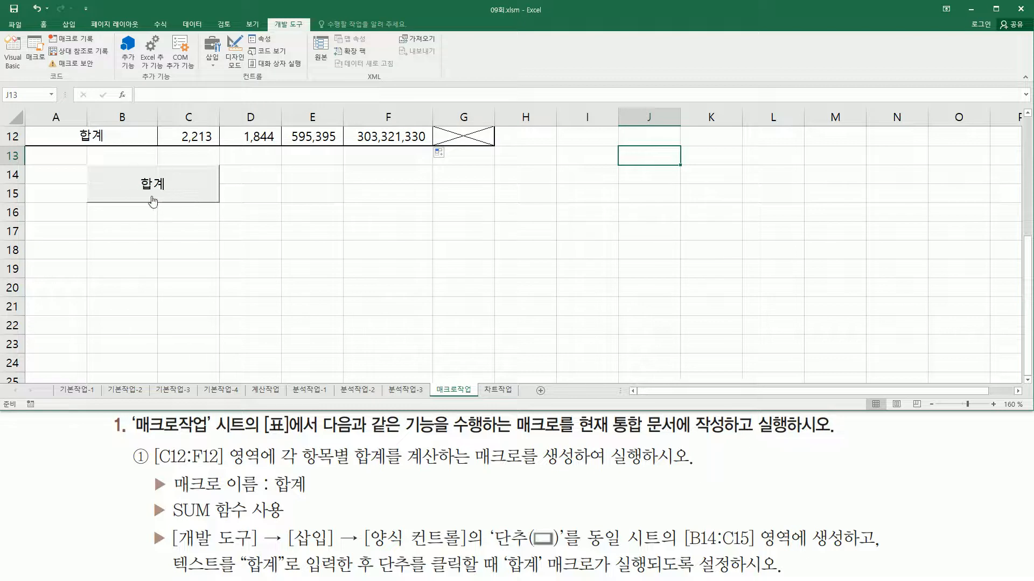
scroll(369, 208, "up", 4)
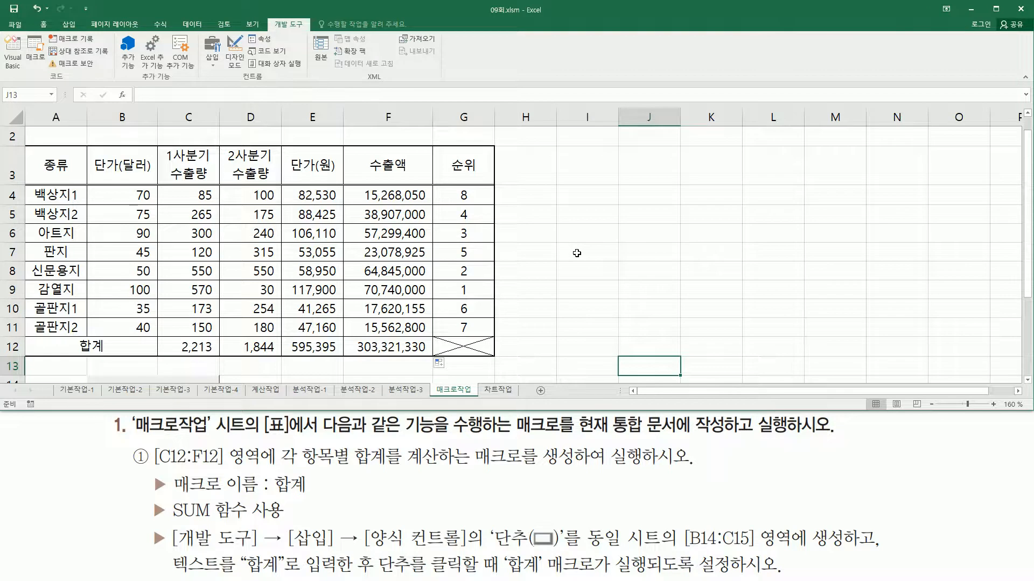
scroll(576, 253, "up", 1)
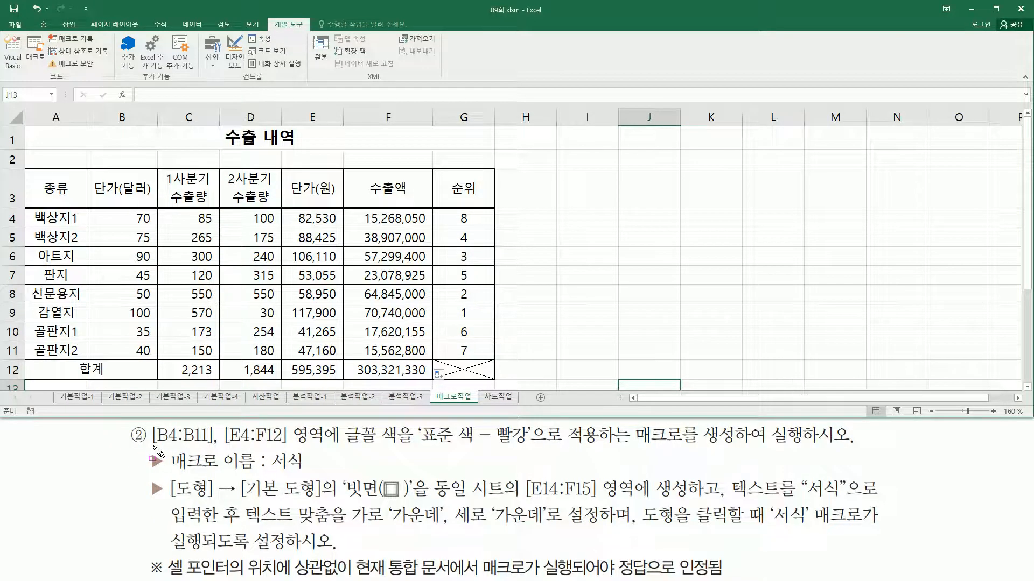
left_click_drag(152, 445, 210, 446)
mouse_move(118, 209)
left_mouse_down()
mouse_move(158, 226)
mouse_move(156, 360)
left_mouse_up()
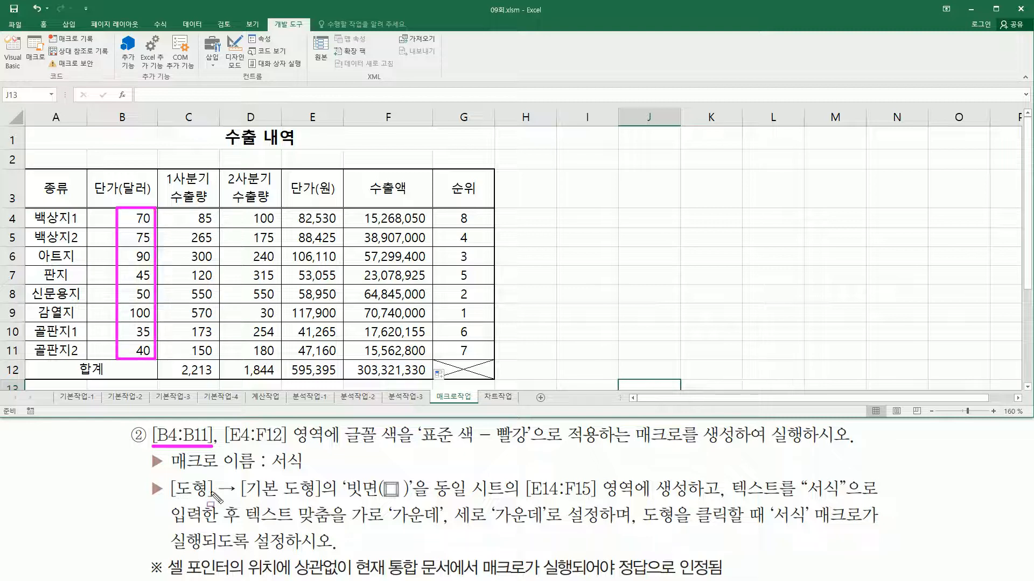
left_click_drag(224, 444, 289, 444)
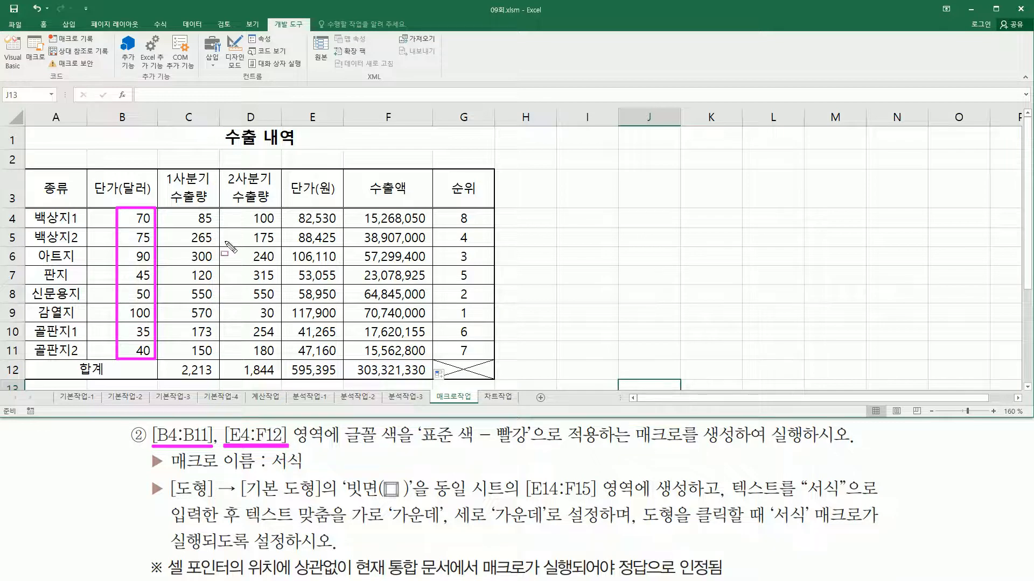
mouse_move(291, 209)
left_mouse_down()
mouse_move(339, 224)
mouse_move(388, 332)
mouse_move(425, 377)
left_mouse_up()
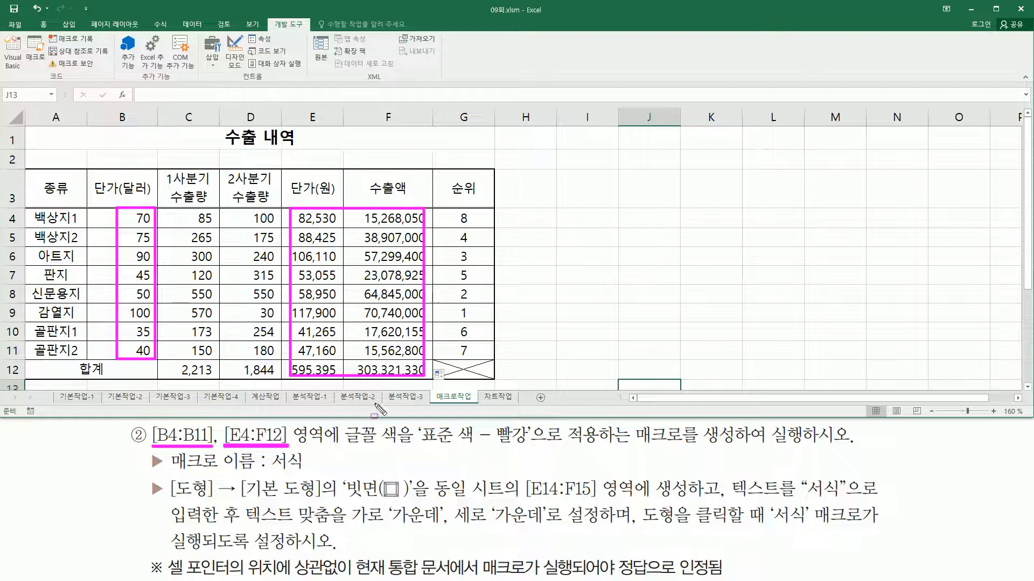
left_click_drag(338, 447, 533, 449)
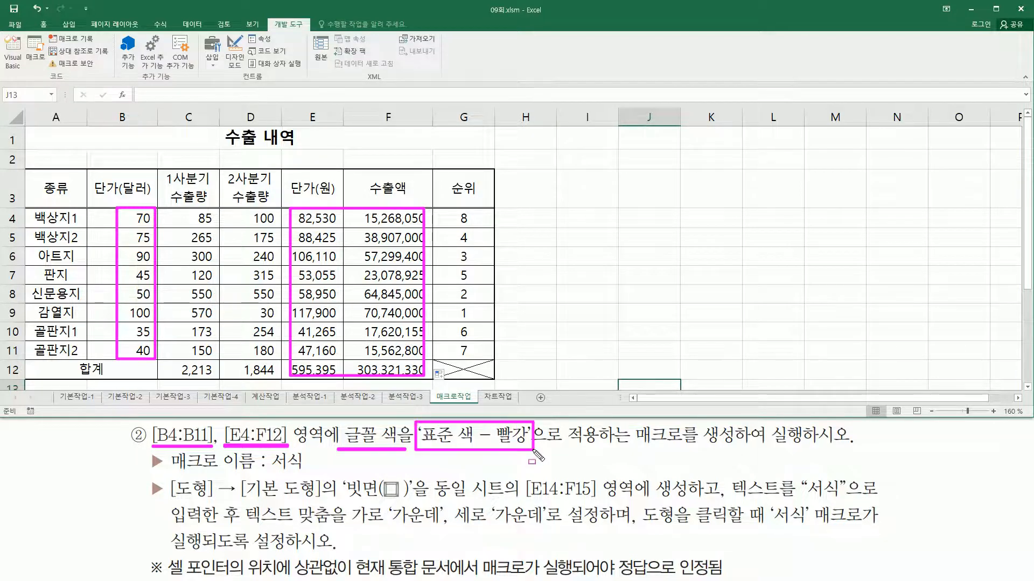
left_click_drag(626, 446, 806, 448)
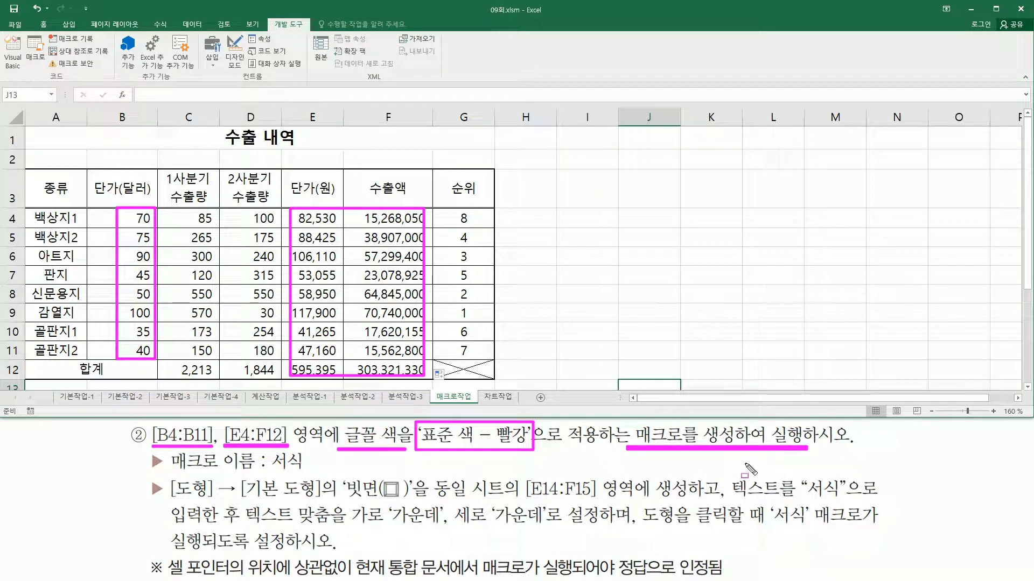
left_click_drag(266, 471, 307, 472)
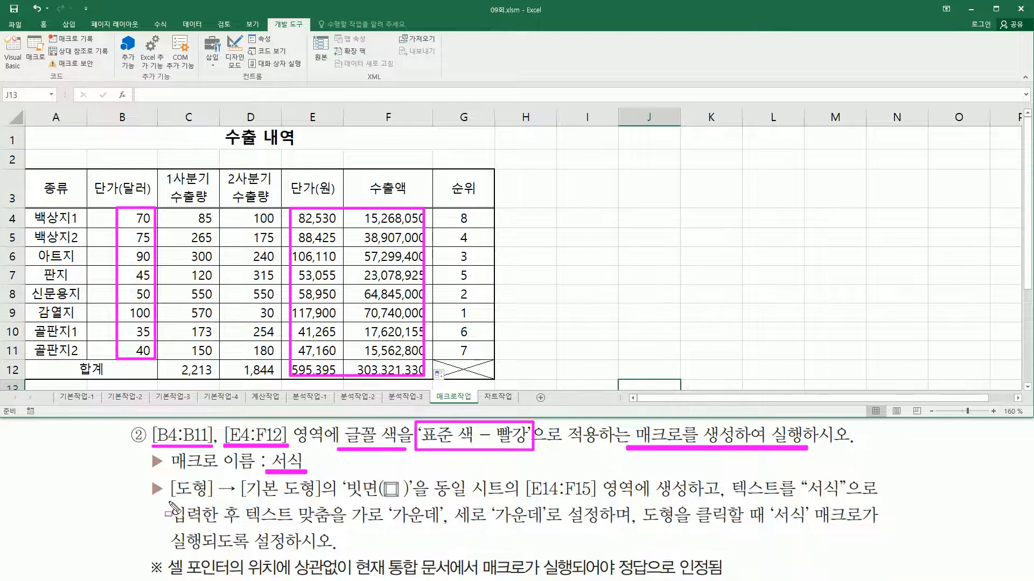
mouse_move(164, 502)
left_mouse_down()
mouse_move(231, 513)
mouse_move(357, 493)
mouse_move(411, 503)
left_mouse_up()
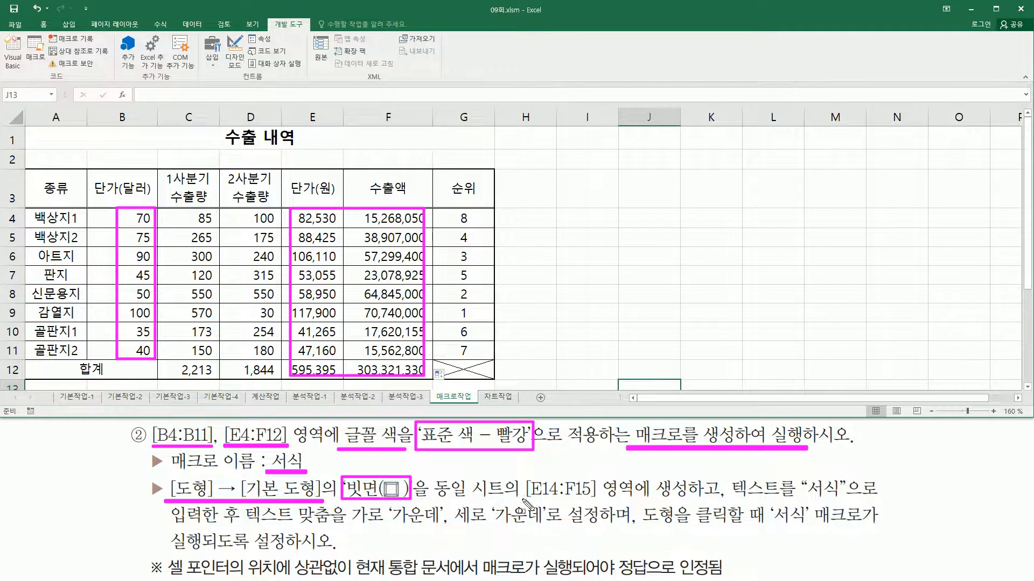
left_click_drag(523, 500, 851, 497)
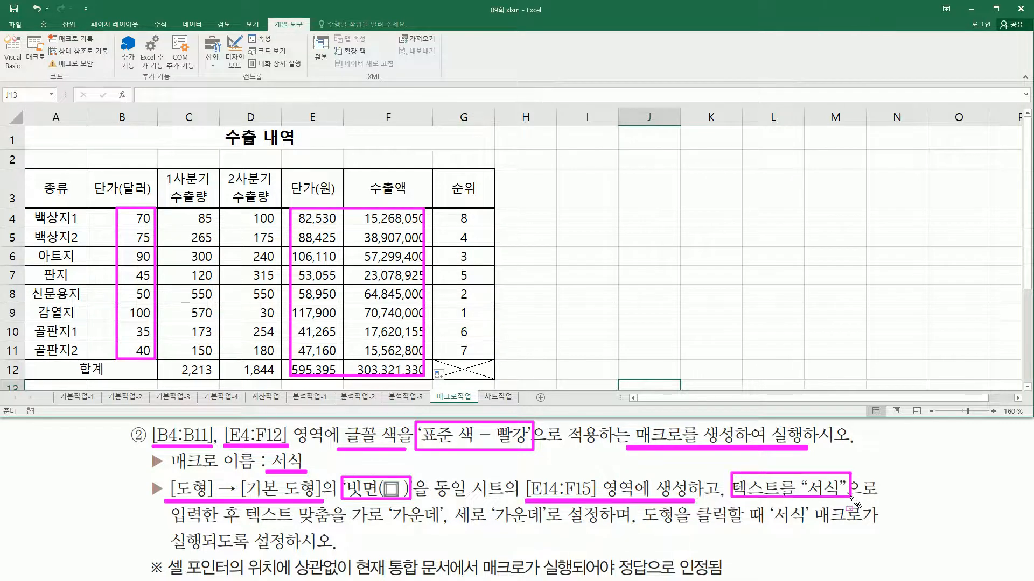
left_click_drag(248, 522, 549, 529)
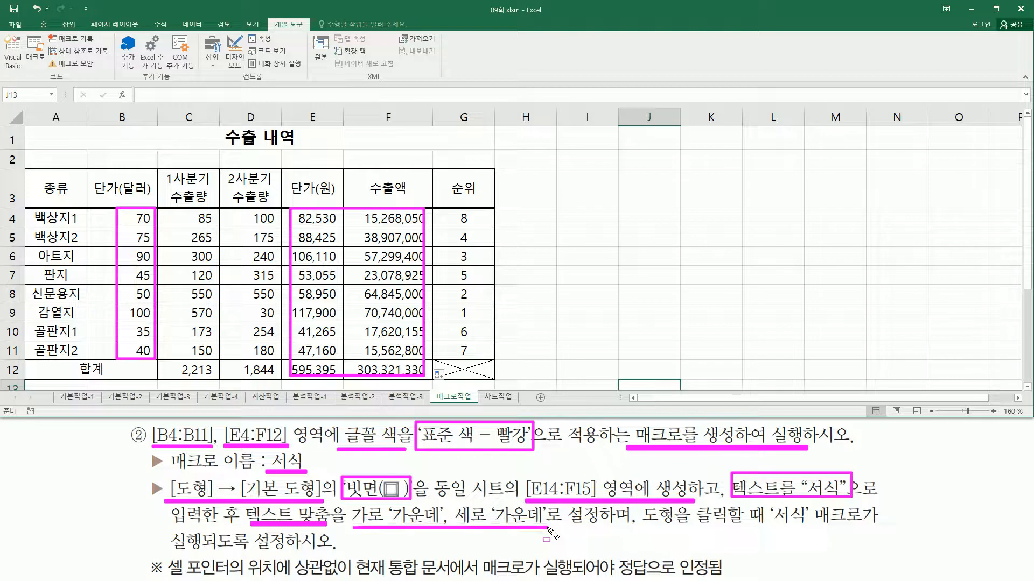
left_click_drag(644, 529, 810, 529)
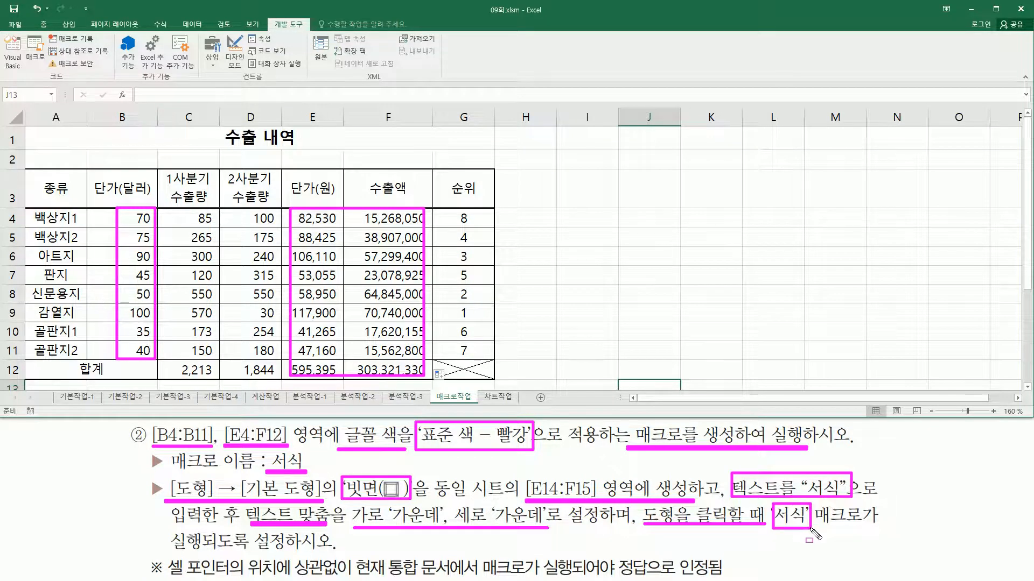
left_click_drag(171, 550, 315, 550)
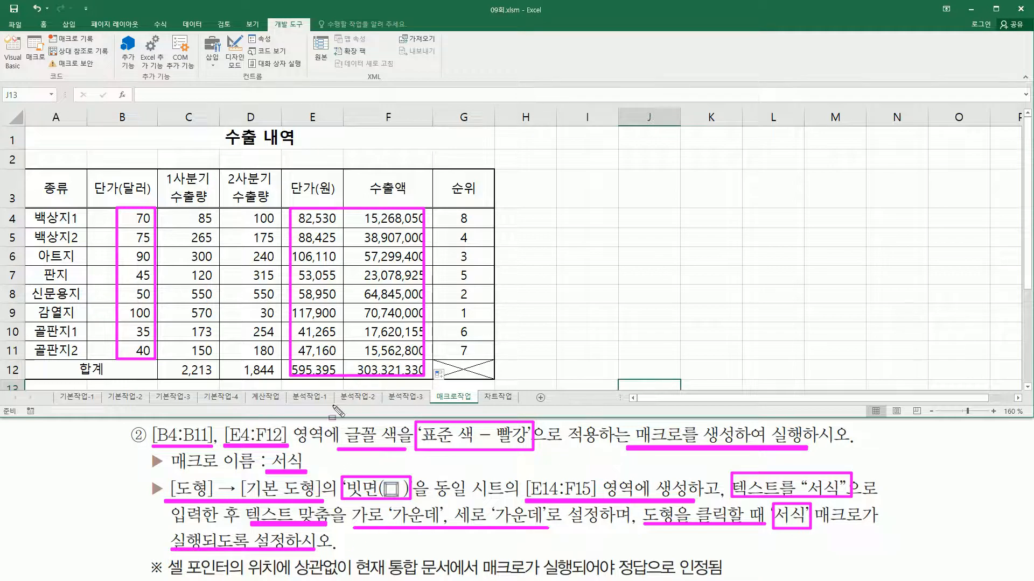
key("Escape")
Insert a 빗면 (bevel) basic shape covering cells E14:F15 on the 매크로작업 sheet
scroll(256, 270, "down", 4)
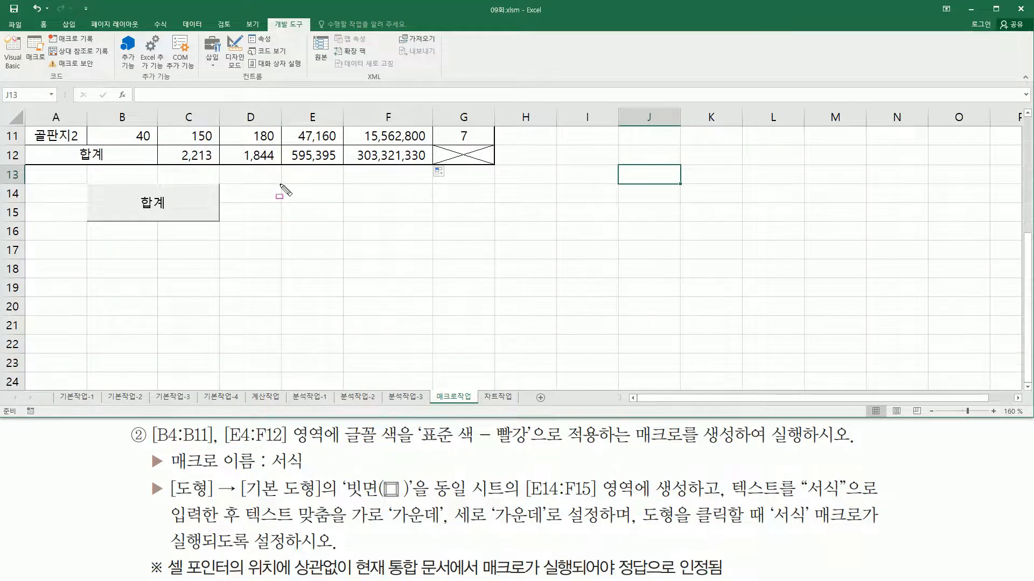
mouse_move(279, 184)
left_mouse_down()
mouse_move(346, 212)
mouse_move(432, 222)
left_mouse_up()
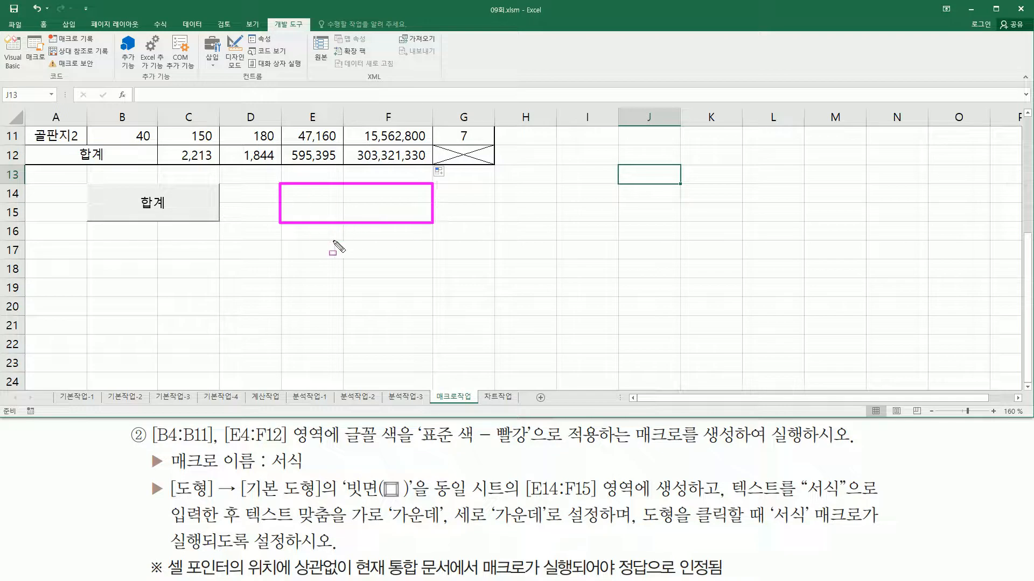
left_click_drag(348, 501, 399, 502)
left_click_drag(517, 502, 595, 502)
key("Escape")
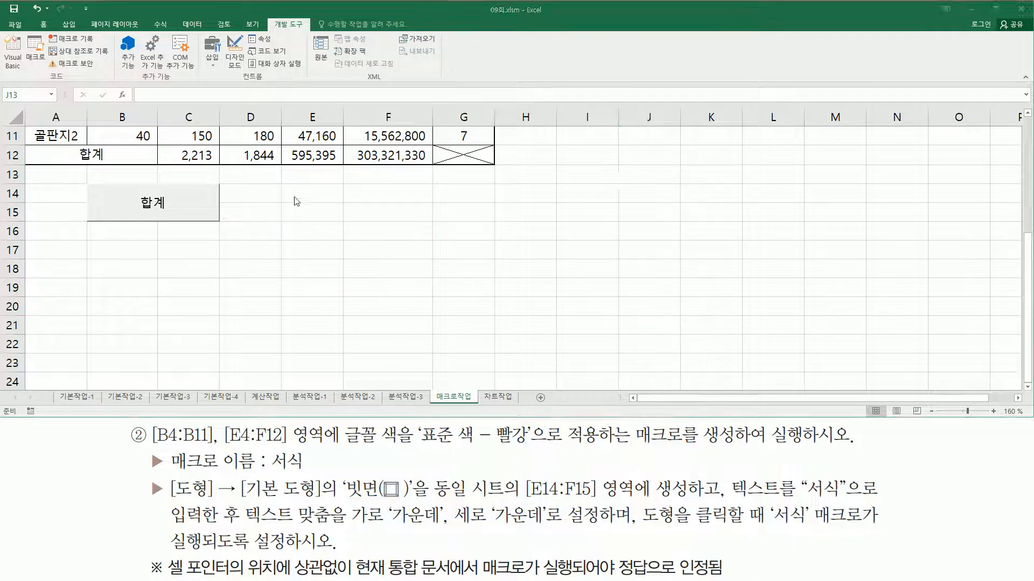
left_click(70, 24)
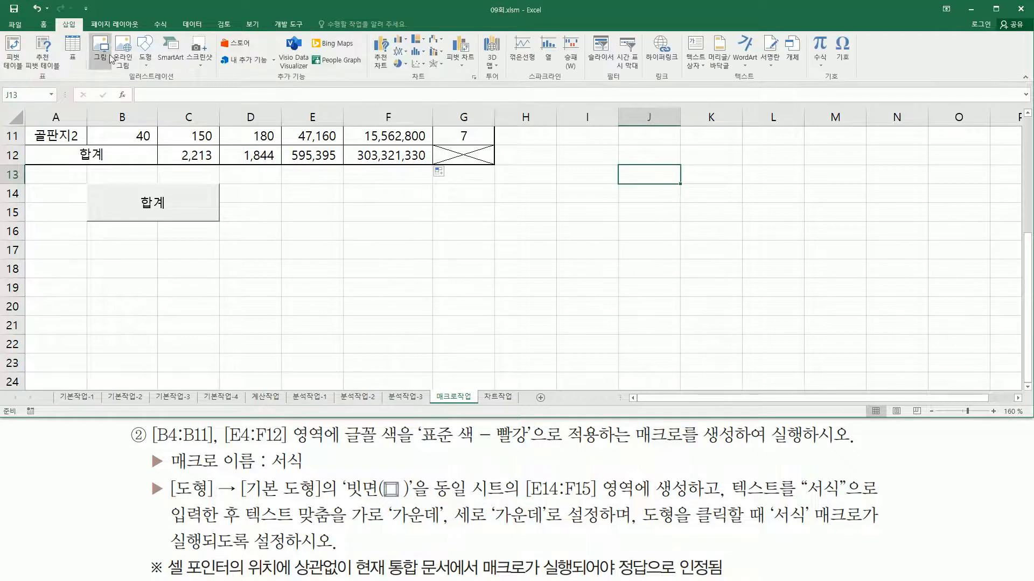
left_click(144, 58)
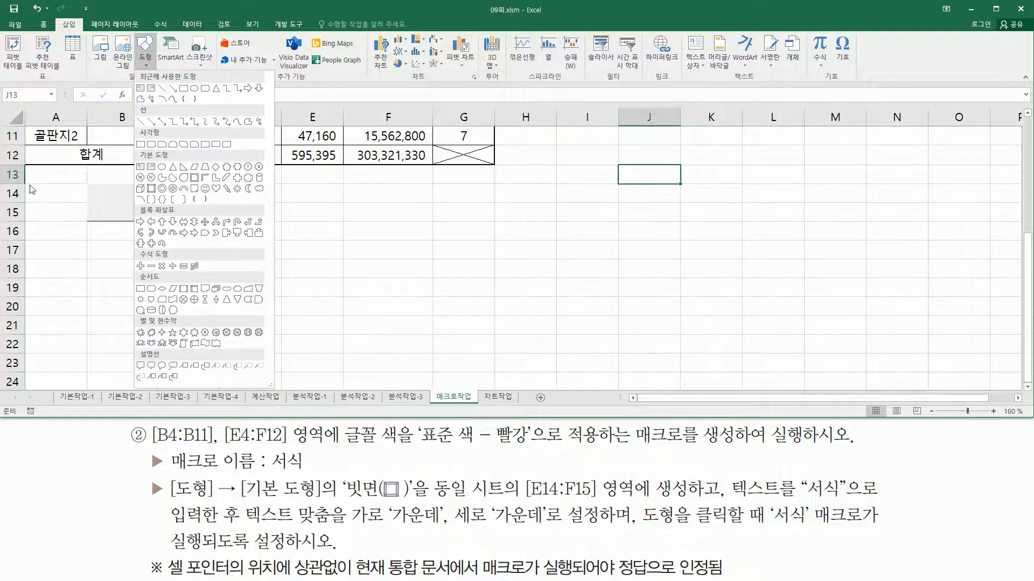
left_click(150, 188)
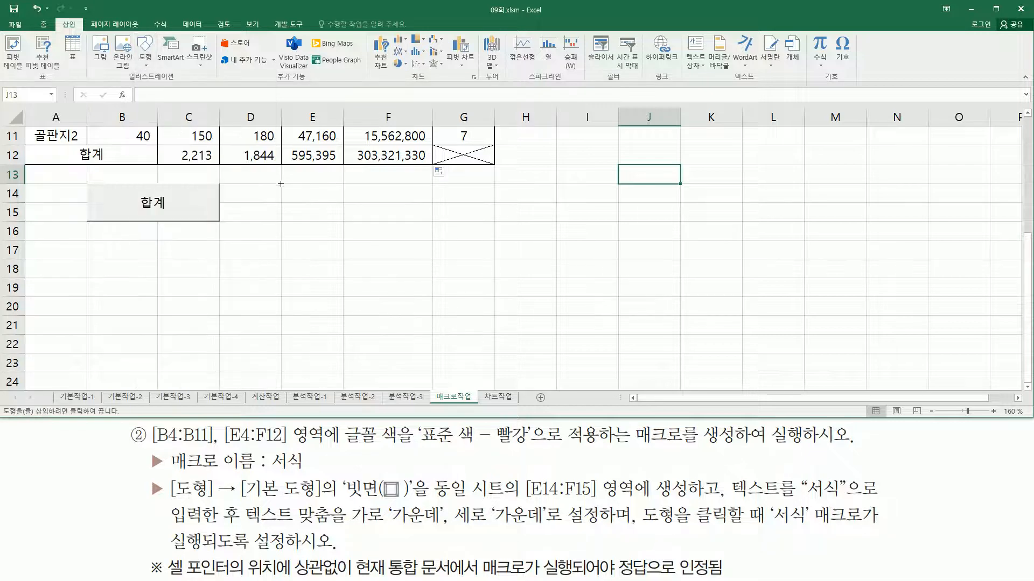
left_click_drag(282, 184, 432, 221)
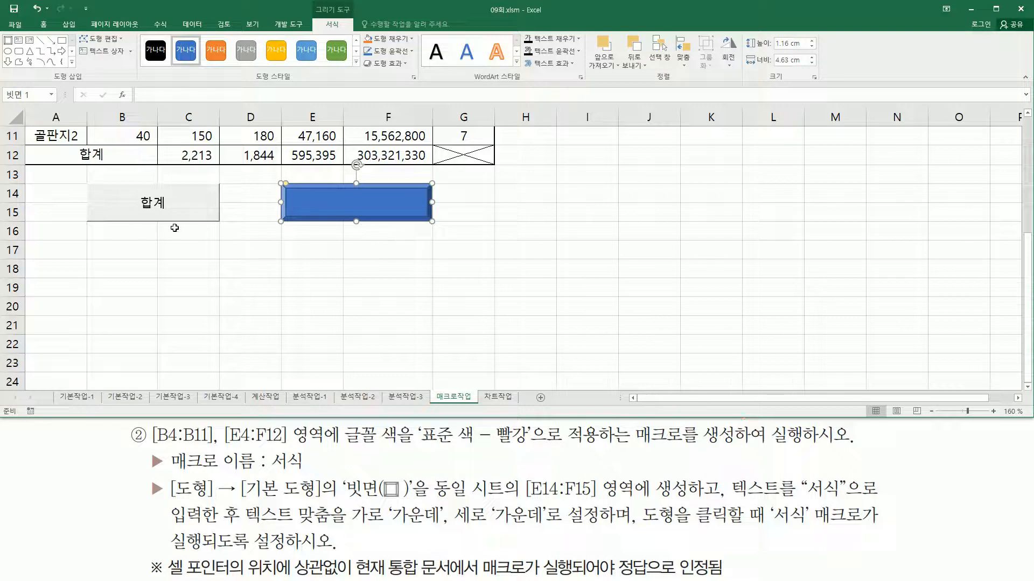
left_click_drag(80, 173, 227, 234)
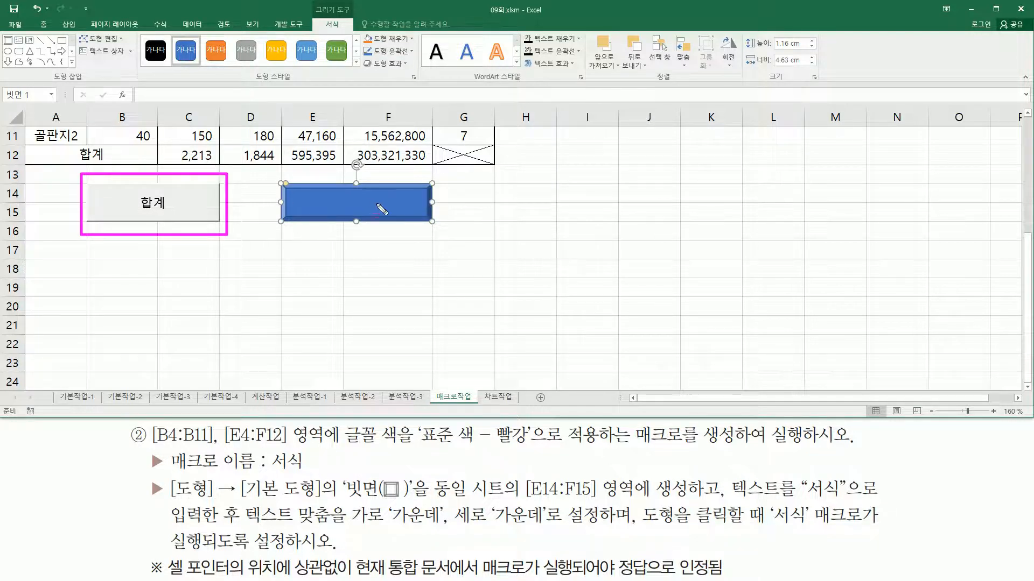
key("Escape")
Open macro assignment for the bevel shape at E14:F15 and enter 서식 as the macro name
left_click(396, 192)
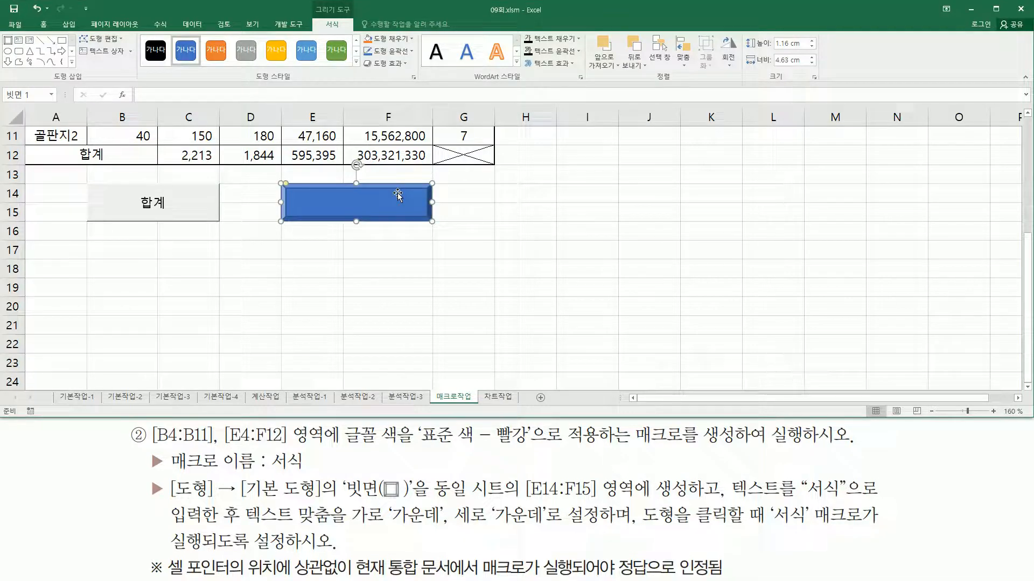
right_click(397, 193)
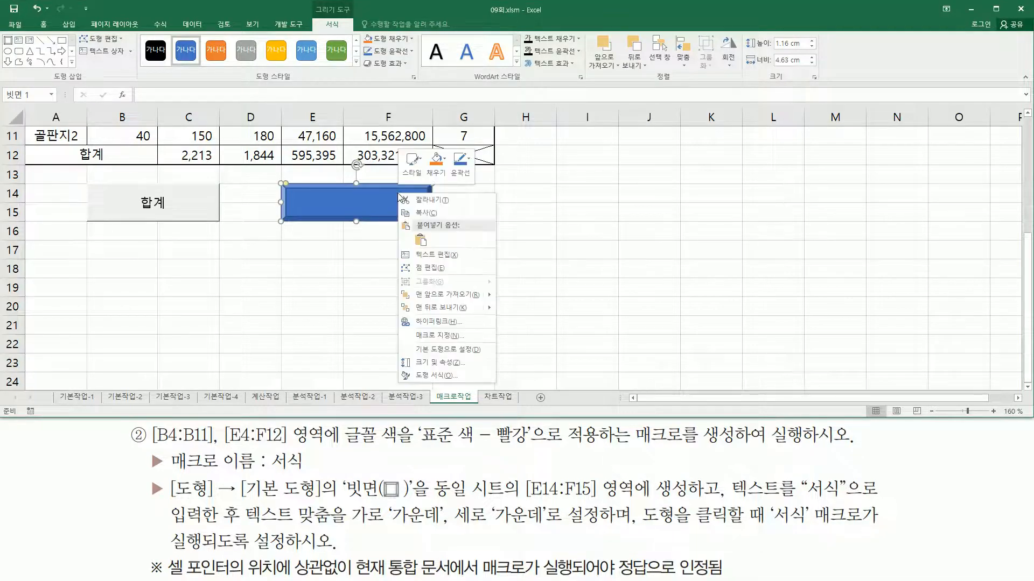
left_click(477, 337)
left_click_drag(454, 230, 630, 160)
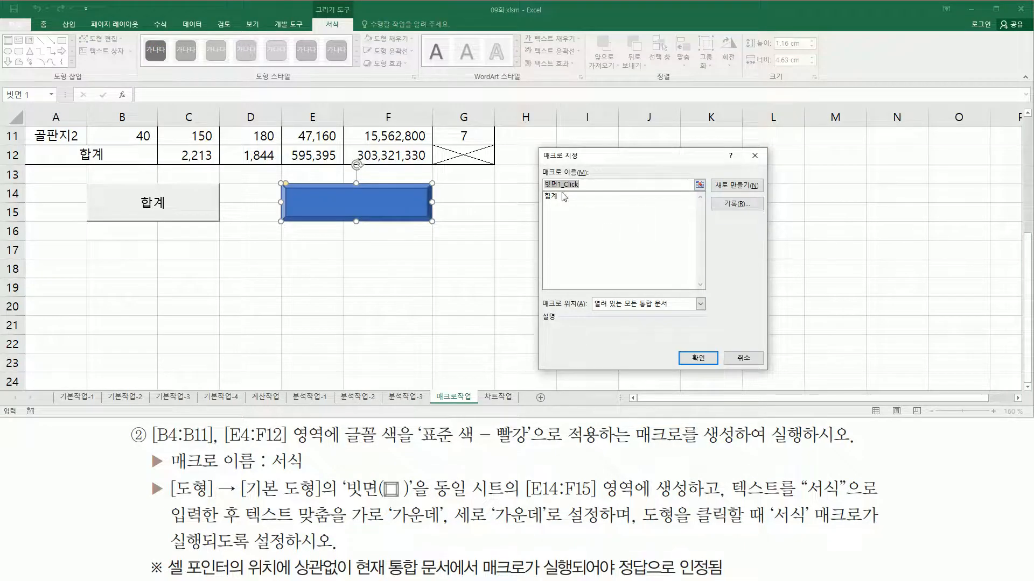
left_click_drag(540, 165, 589, 192)
left_click_drag(266, 473, 311, 474)
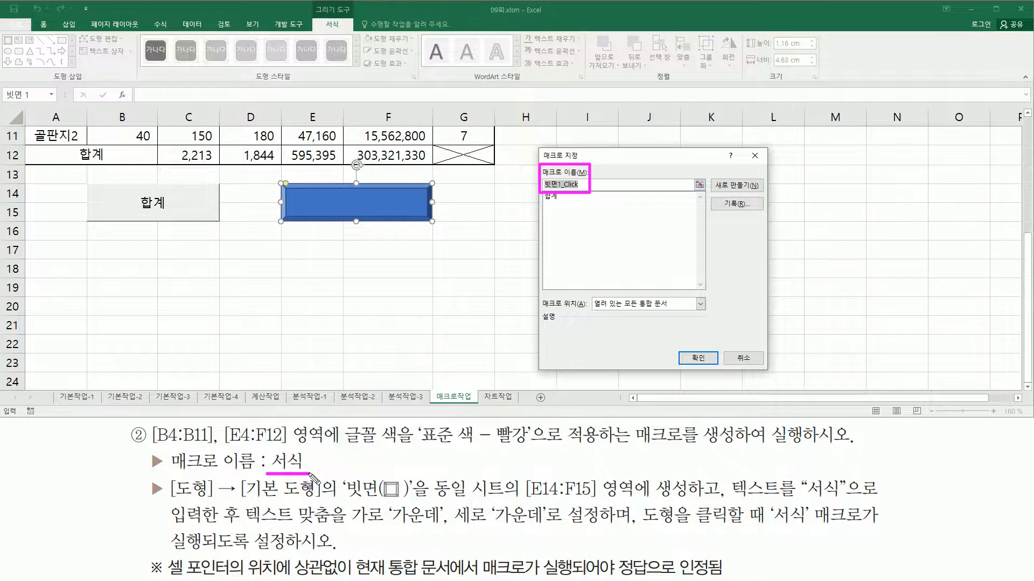
key("Escape")
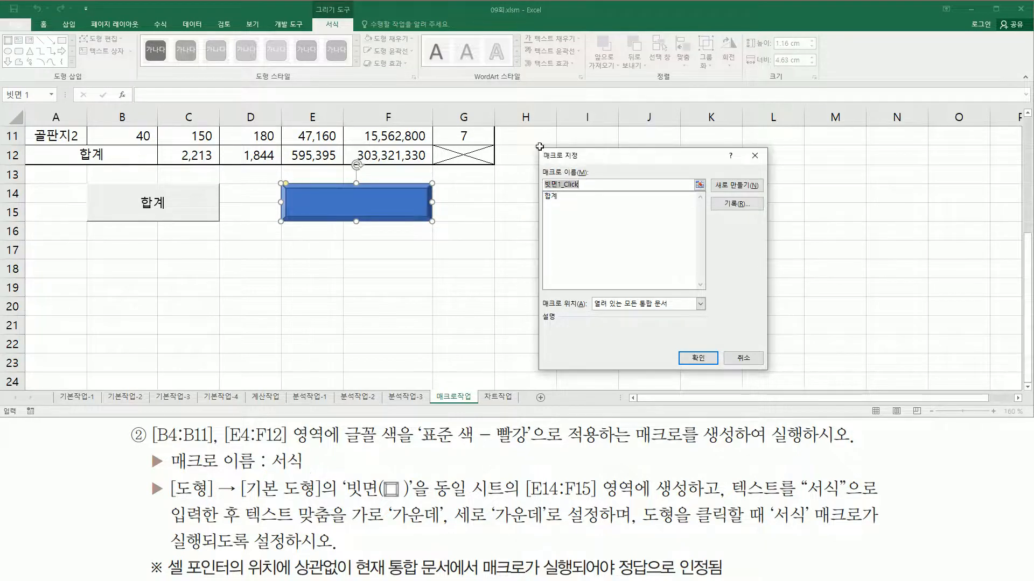
type("ㅅ")
type("식")
left_click_drag(540, 169, 583, 191)
left_click_drag(709, 194, 757, 214)
key("Escape")
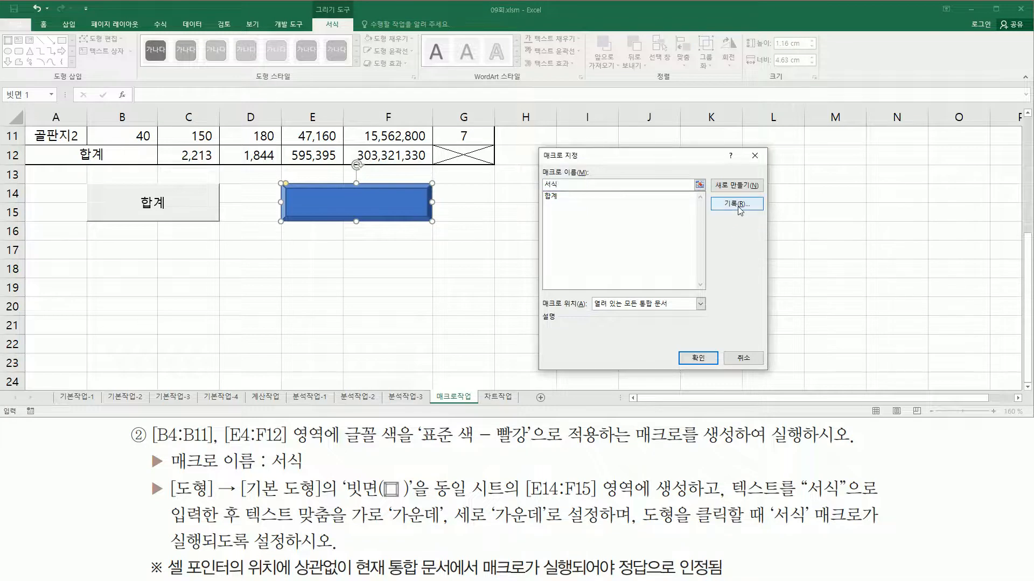
Start recording the 서식 macro with 현재 통합 문서 as its storage location
left_click(740, 210)
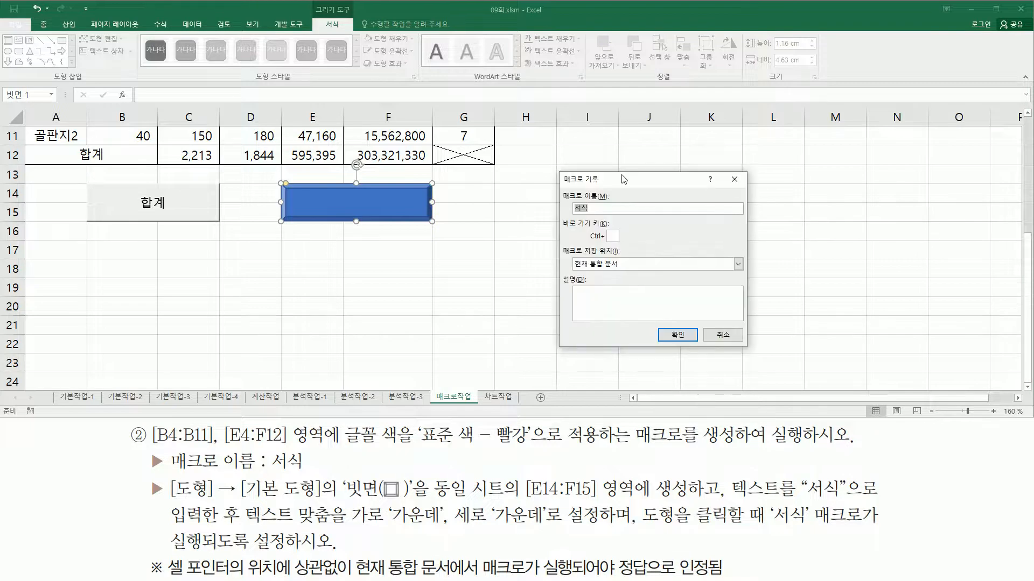
key("ctrl+2")
left_click_drag(560, 186, 614, 215)
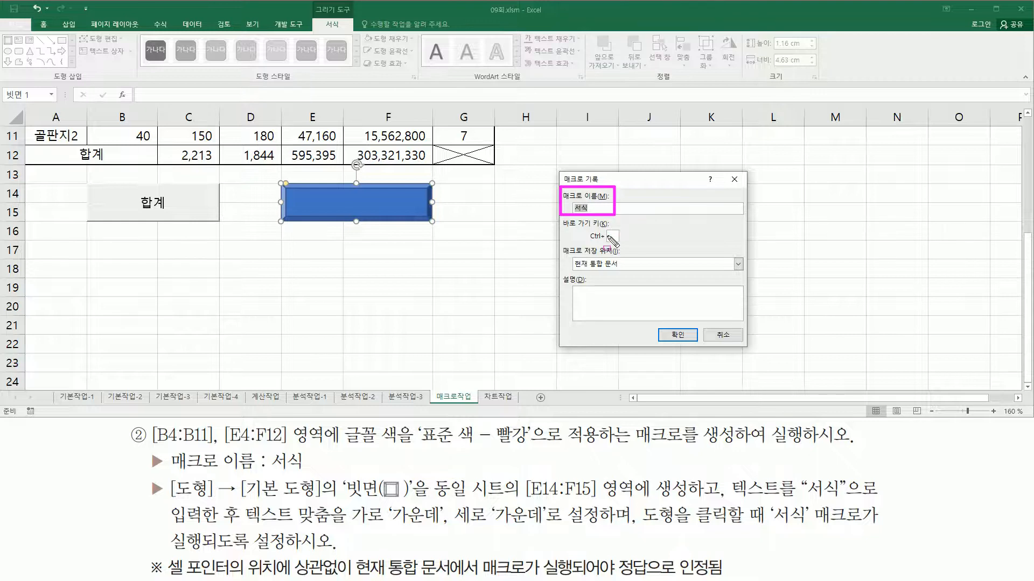
mouse_move(558, 245)
left_mouse_down()
mouse_move(568, 260)
mouse_move(634, 273)
left_mouse_up()
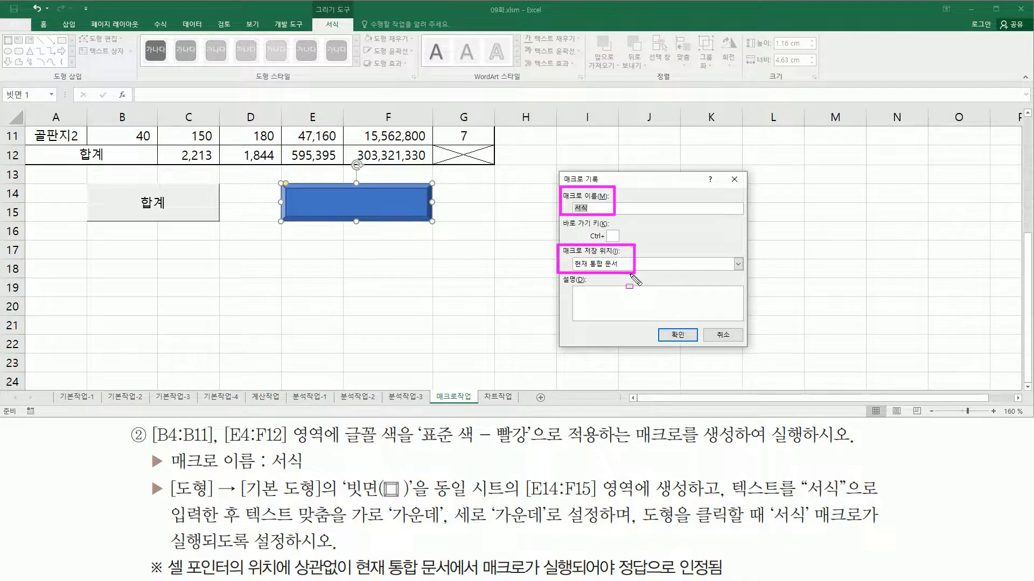
left_click_drag(664, 324, 693, 351)
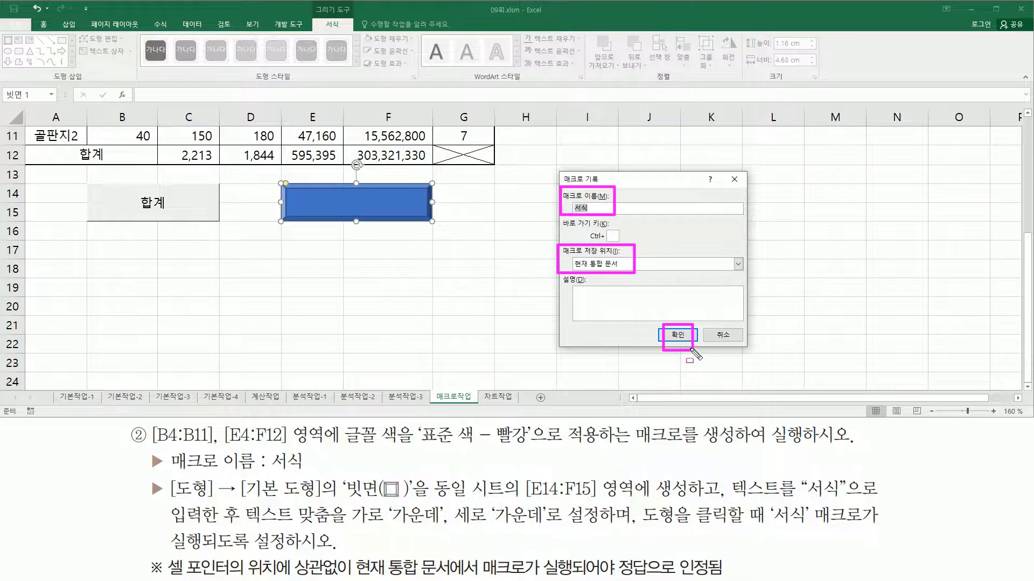
left_click(677, 335)
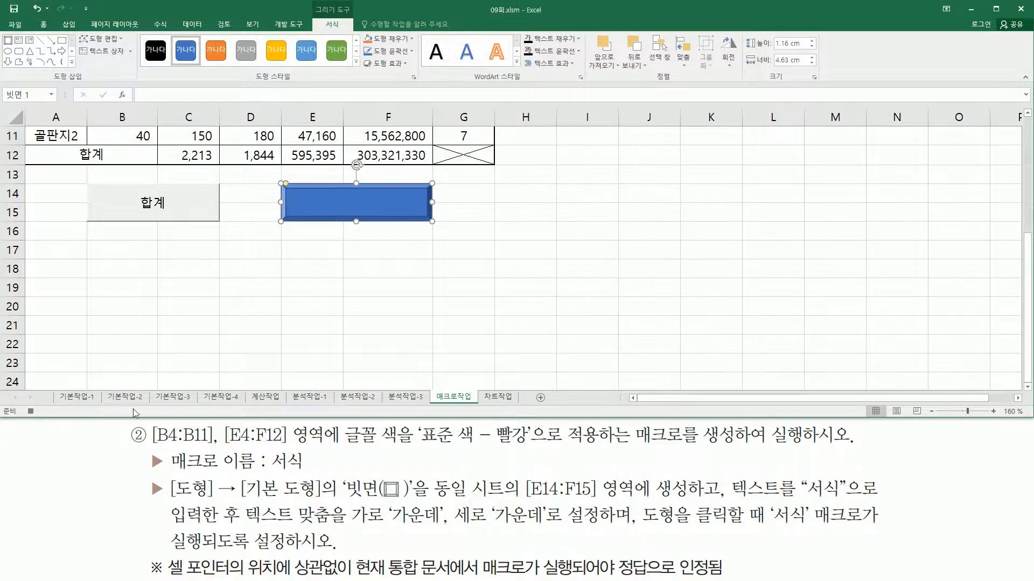
left_click_drag(21, 401, 44, 421)
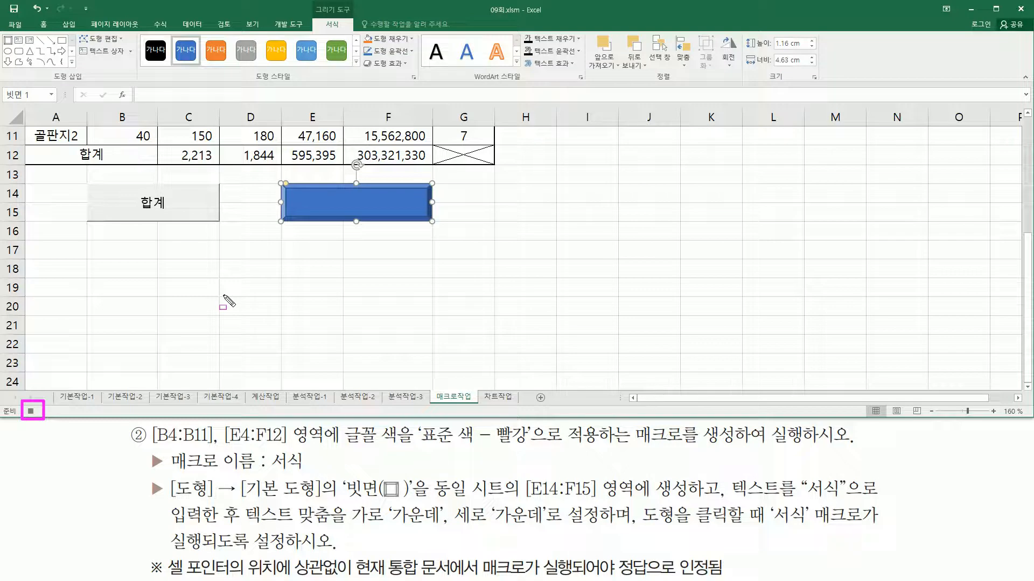
key("Escape")
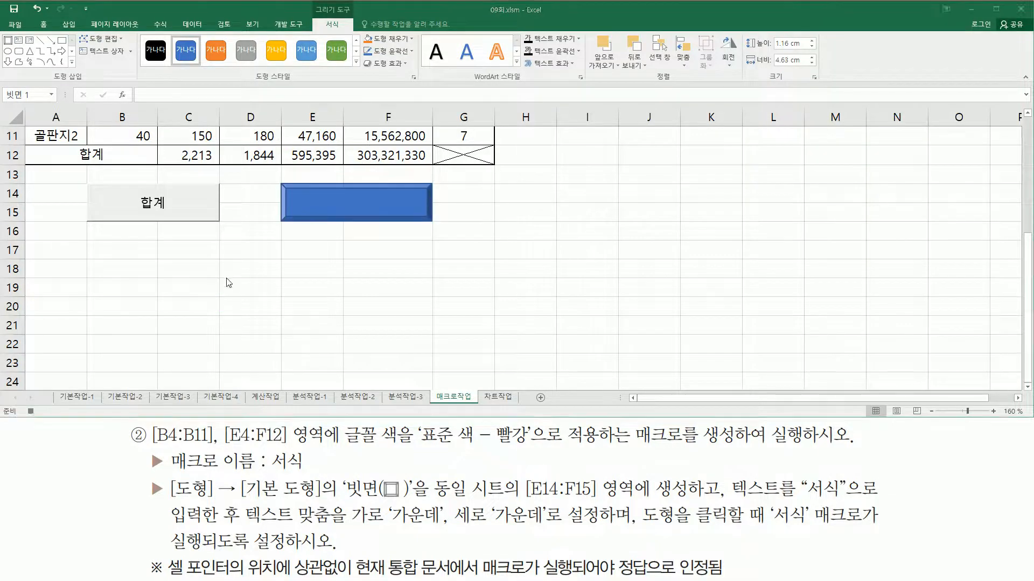
Apply the standard red font colour to B4:B11 and E4:F12, and stop recording the 서식 macro with an empty cell selected
scroll(226, 278, "up", 4)
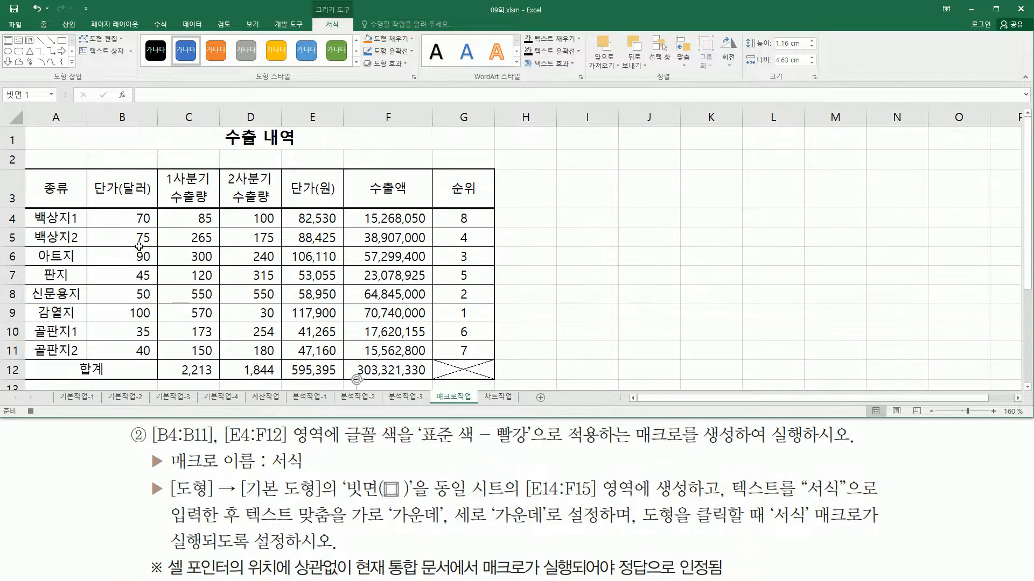
left_click(132, 216)
left_click_drag(120, 218, 127, 348)
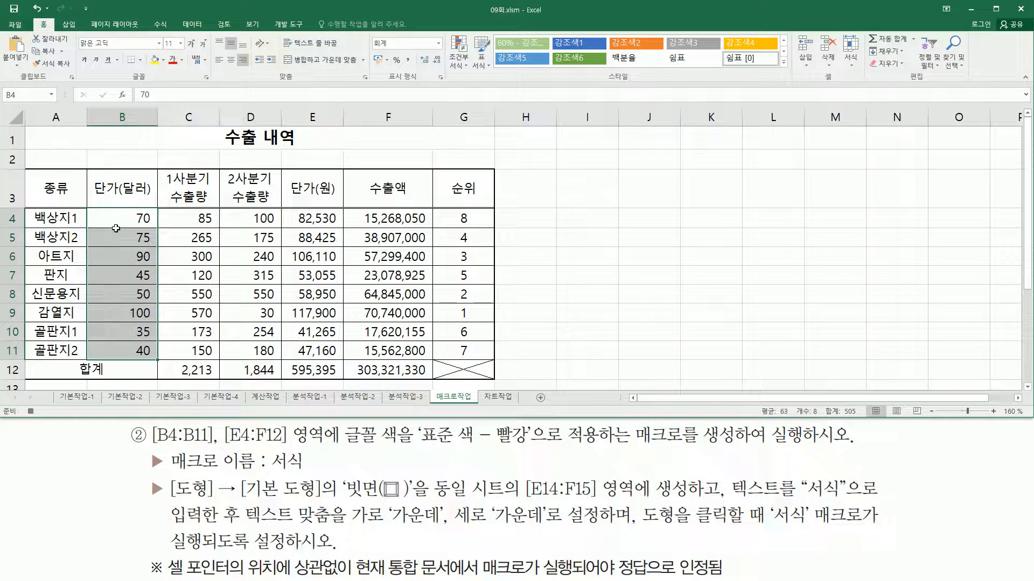
left_click_drag(300, 217, 388, 366)
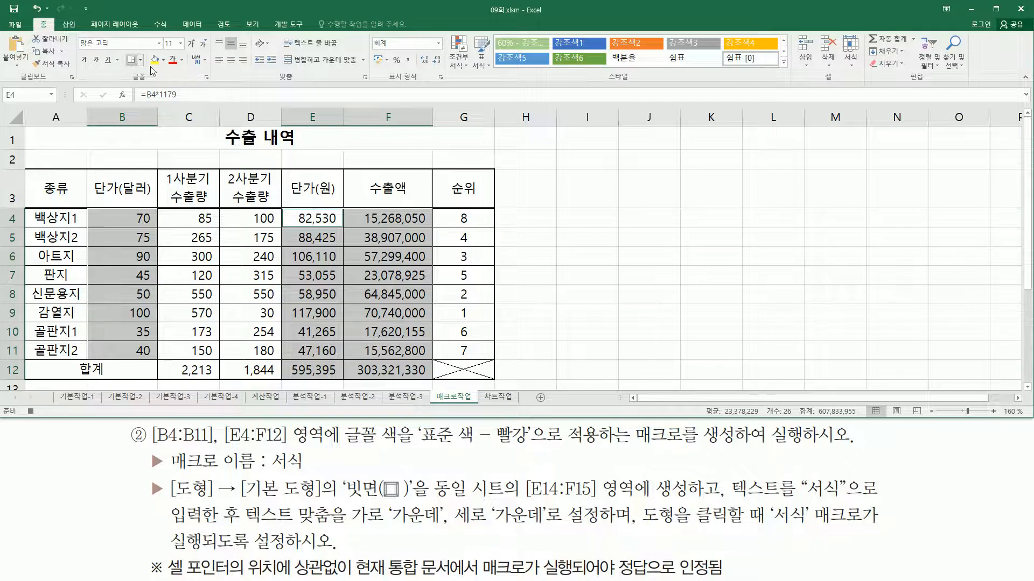
left_click(182, 60)
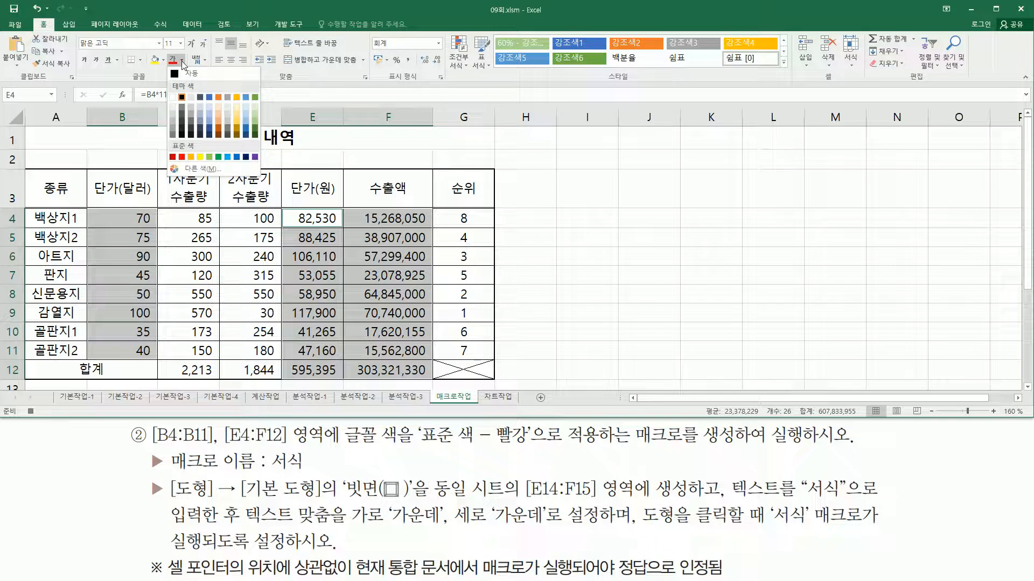
left_click(182, 158)
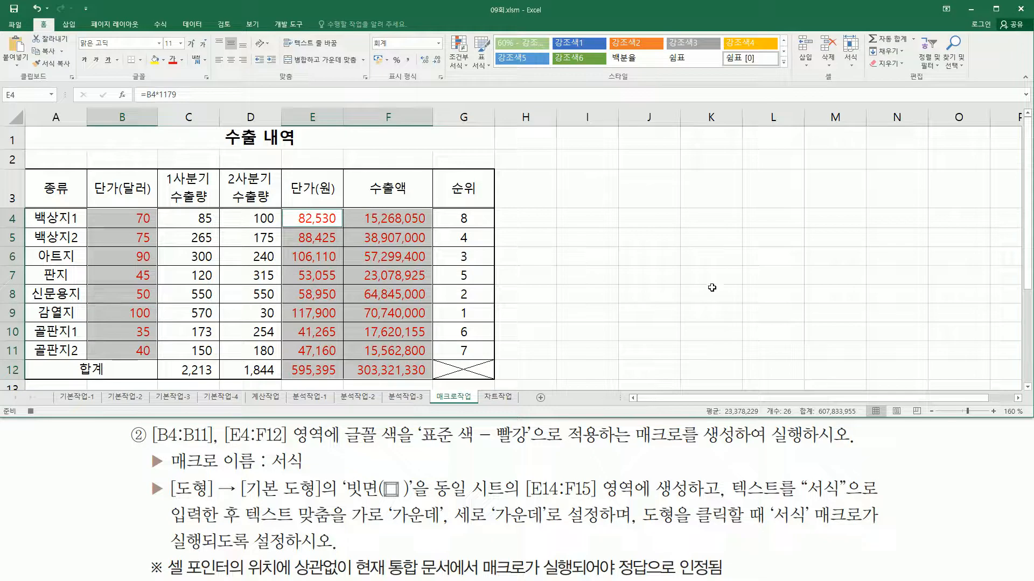
left_click(777, 221)
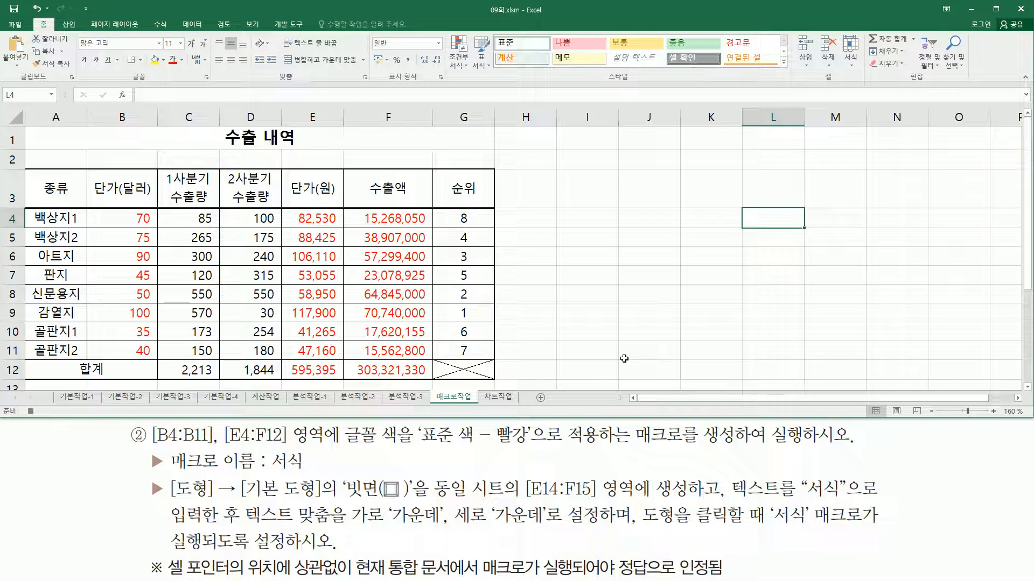
left_click(31, 412)
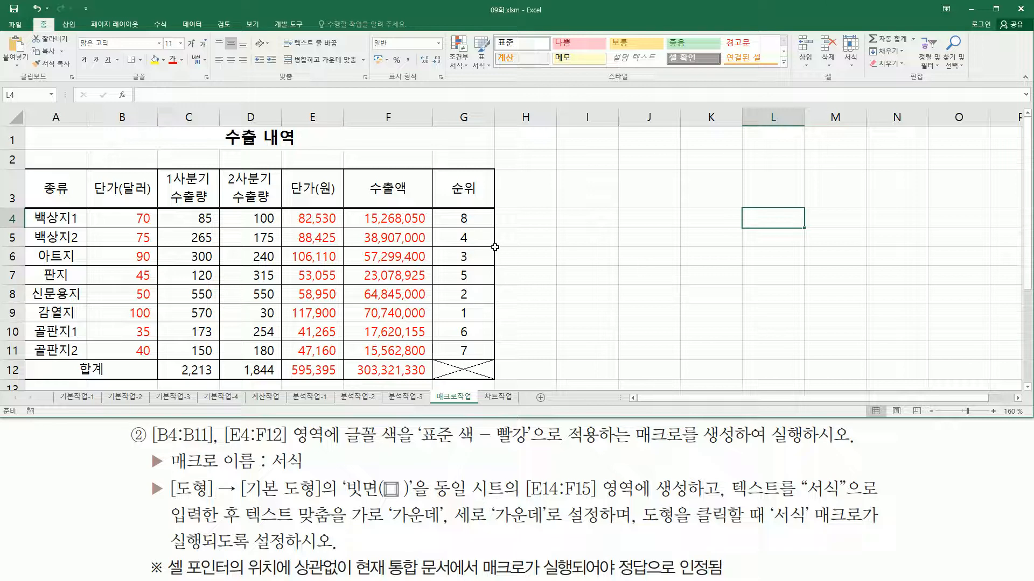
Add the text 서식 to the bevel shape at E14:F15 and deselect the shape
scroll(493, 247, "down", 3)
scroll(493, 247, "down", 1)
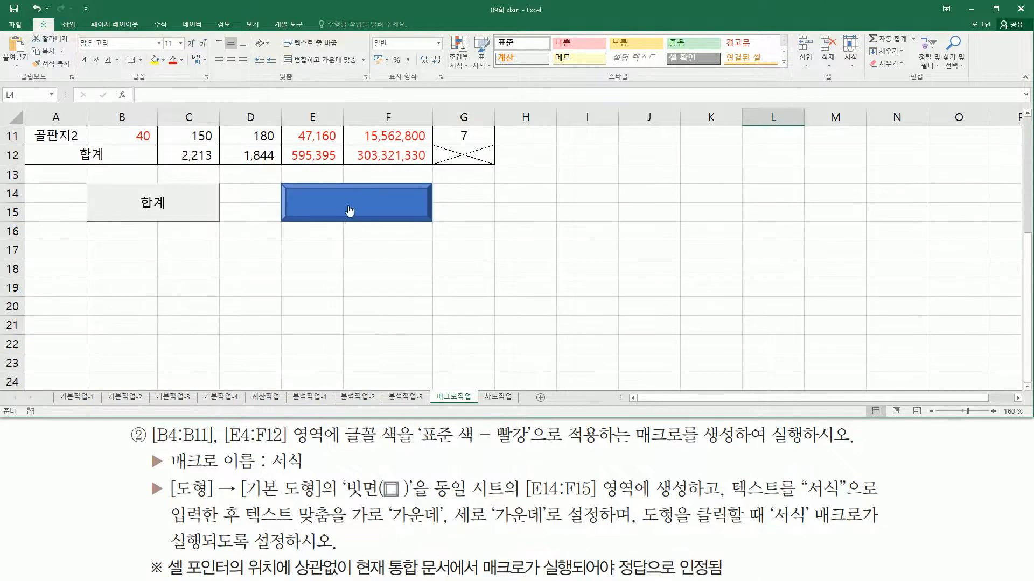
right_click(316, 200)
right_click(316, 200)
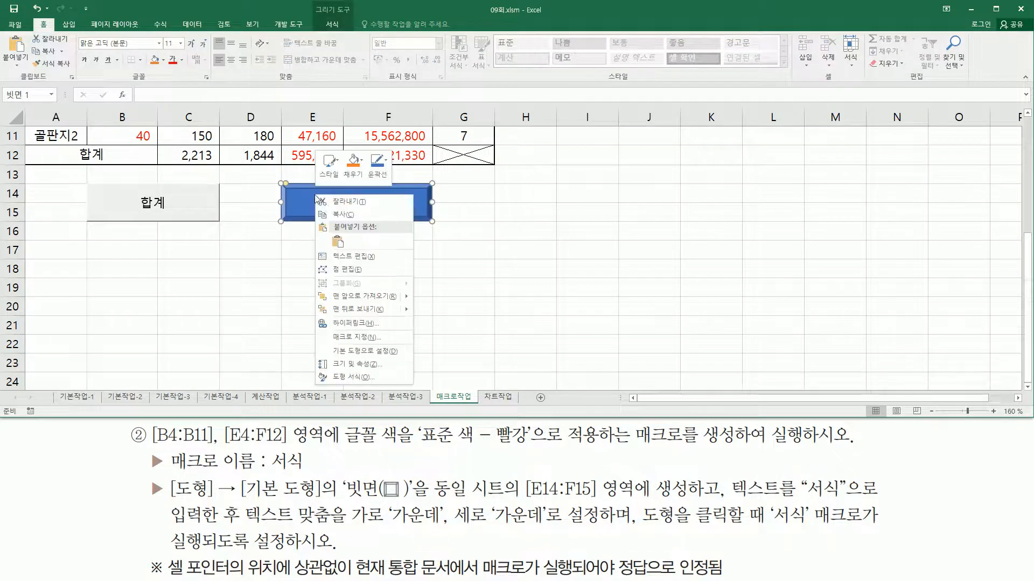
left_click(354, 256)
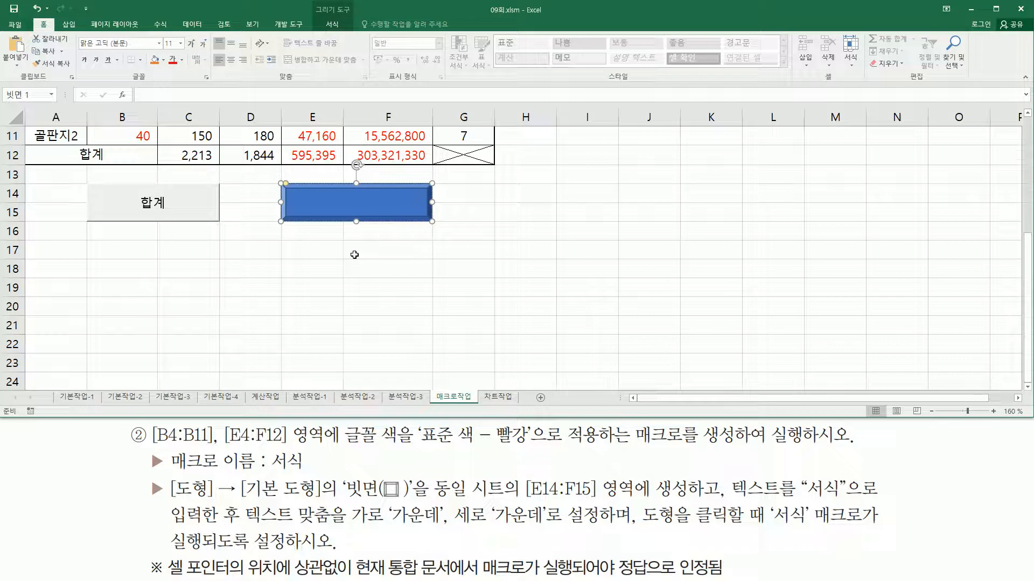
type("서식")
left_click(354, 254)
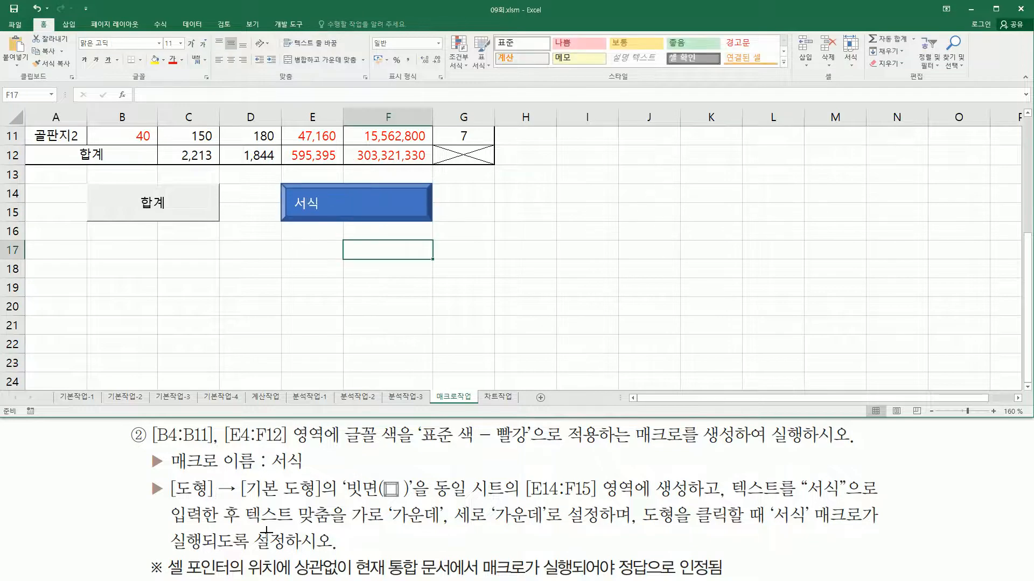
left_click_drag(794, 493, 883, 493)
left_click_drag(158, 528, 556, 527)
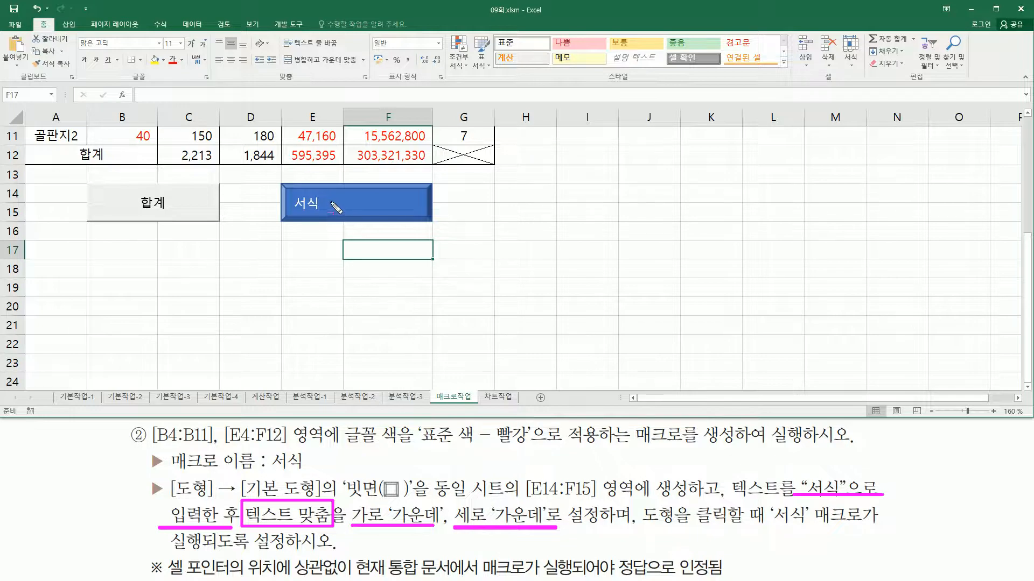
key("Escape")
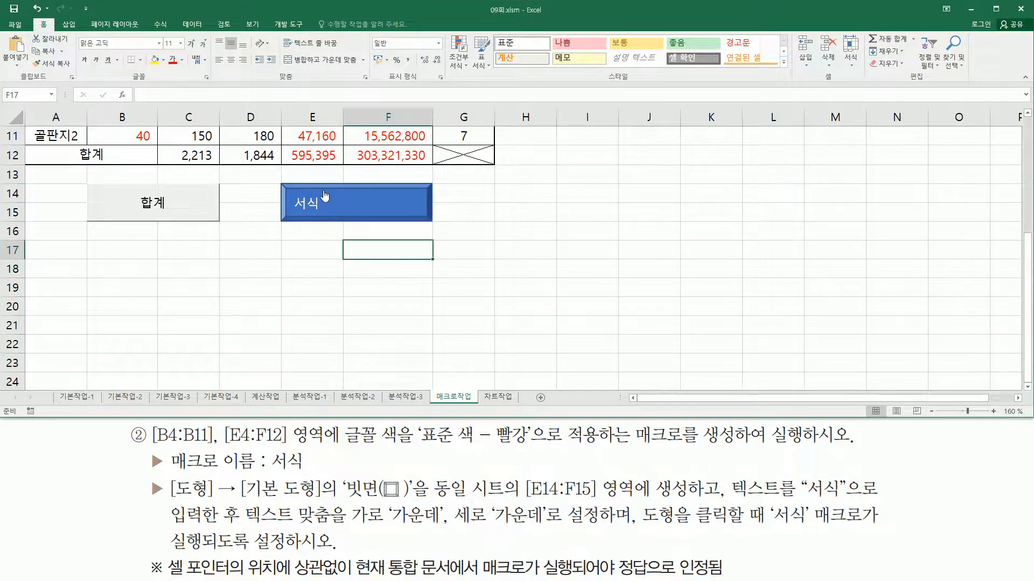
Centre the bevel shape's text both horizontally and vertically, and select an empty cell beside the table
right_click(323, 189)
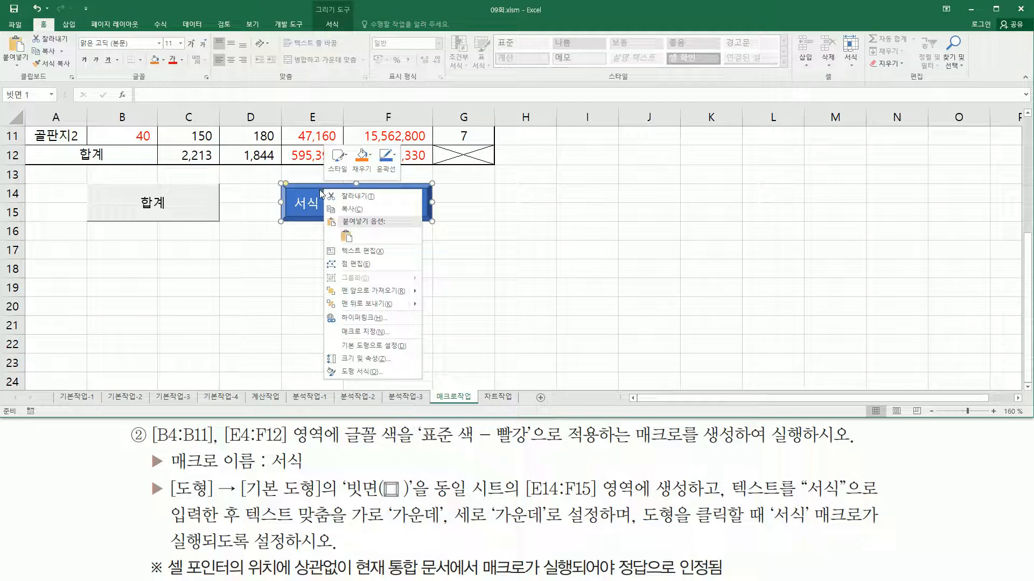
left_click(317, 187)
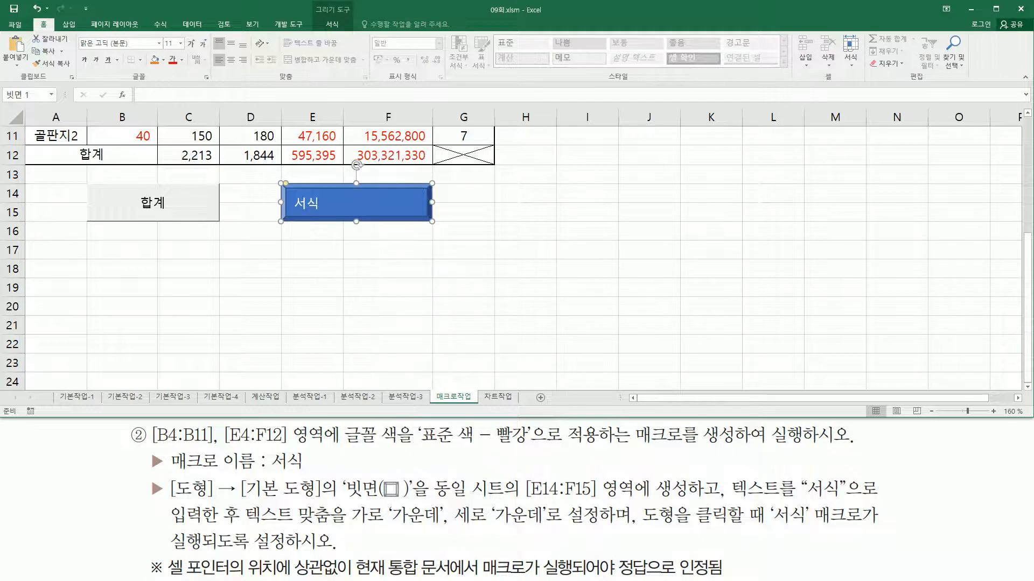
left_click_drag(34, 16, 52, 34)
left_click_drag(225, 32, 238, 72)
left_click(232, 46)
left_click(234, 62)
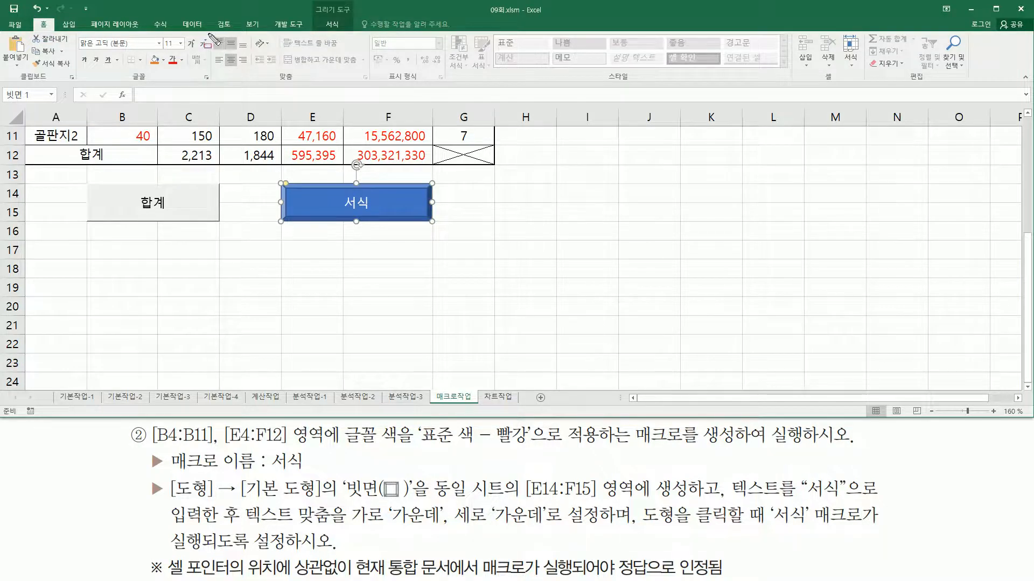
mouse_move(209, 30)
left_mouse_down()
mouse_move(217, 63)
mouse_move(251, 73)
left_mouse_up()
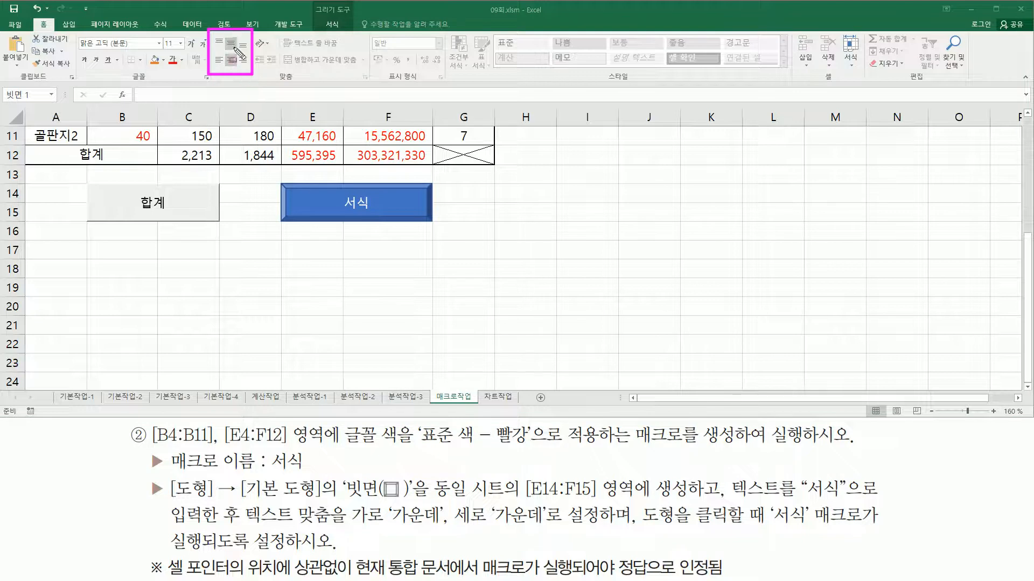
left_click_drag(225, 37, 237, 68)
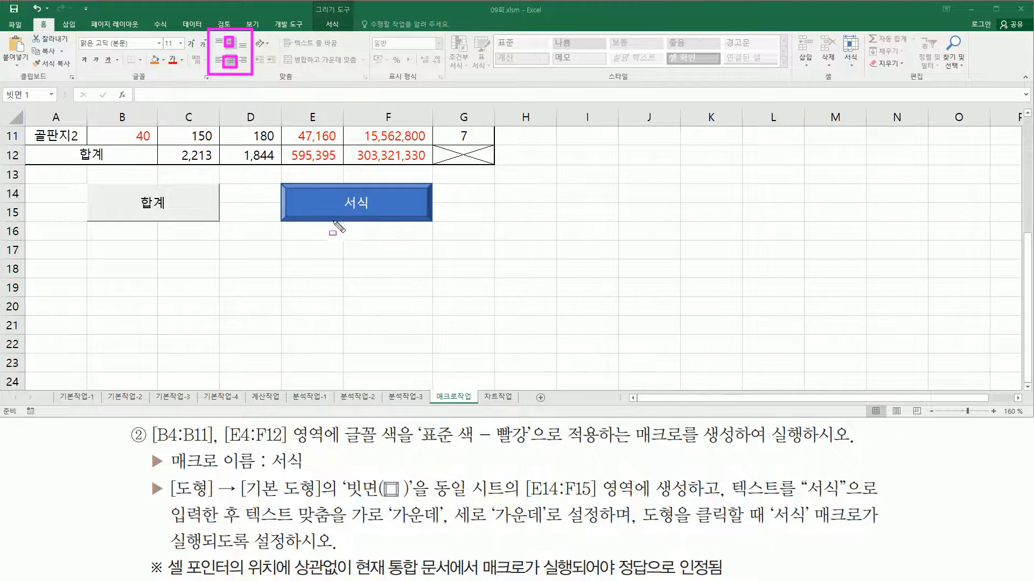
key("Escape")
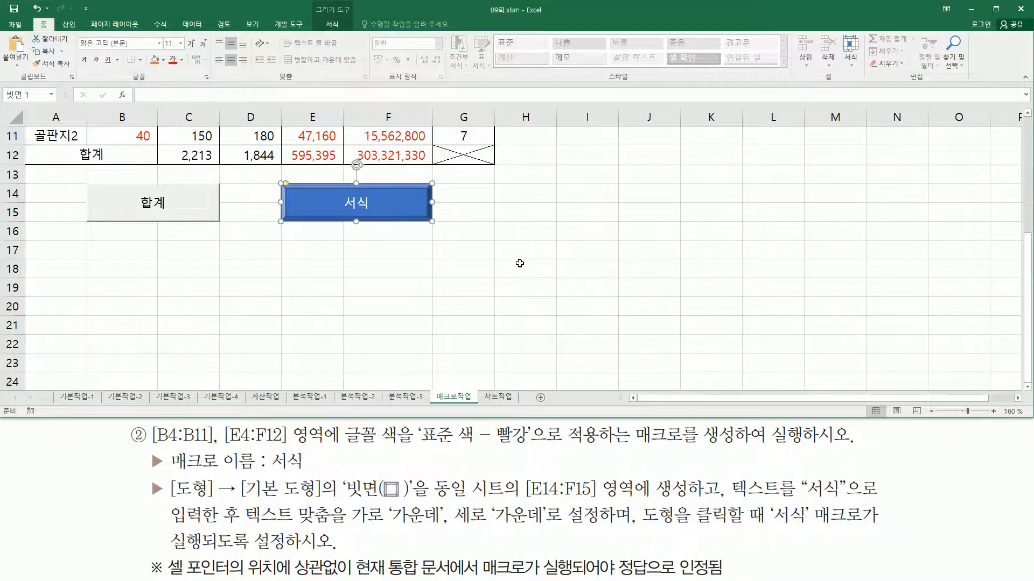
scroll(496, 281, "up", 4)
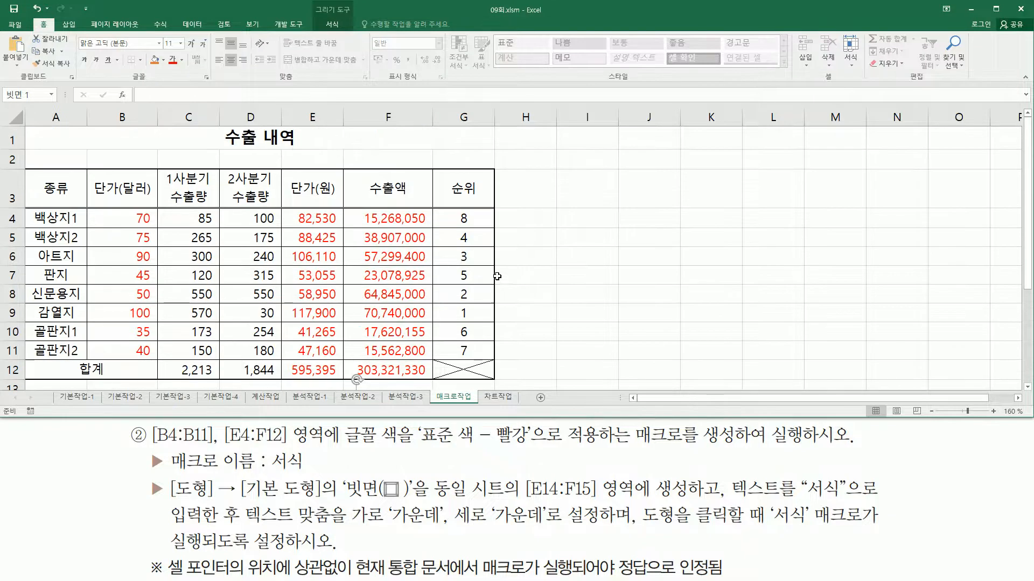
left_click(560, 248)
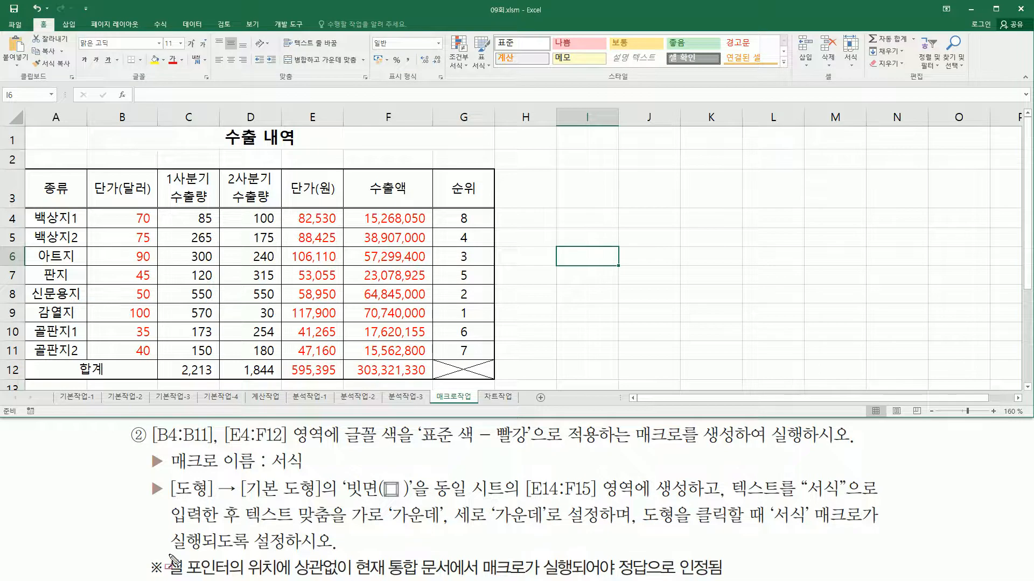
left_click_drag(206, 575, 730, 577)
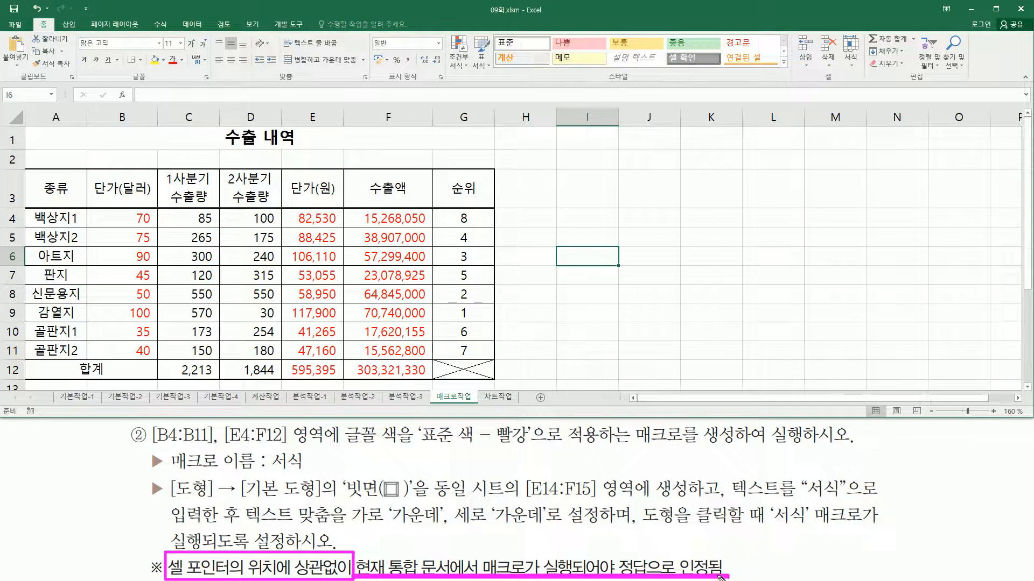
key("Escape")
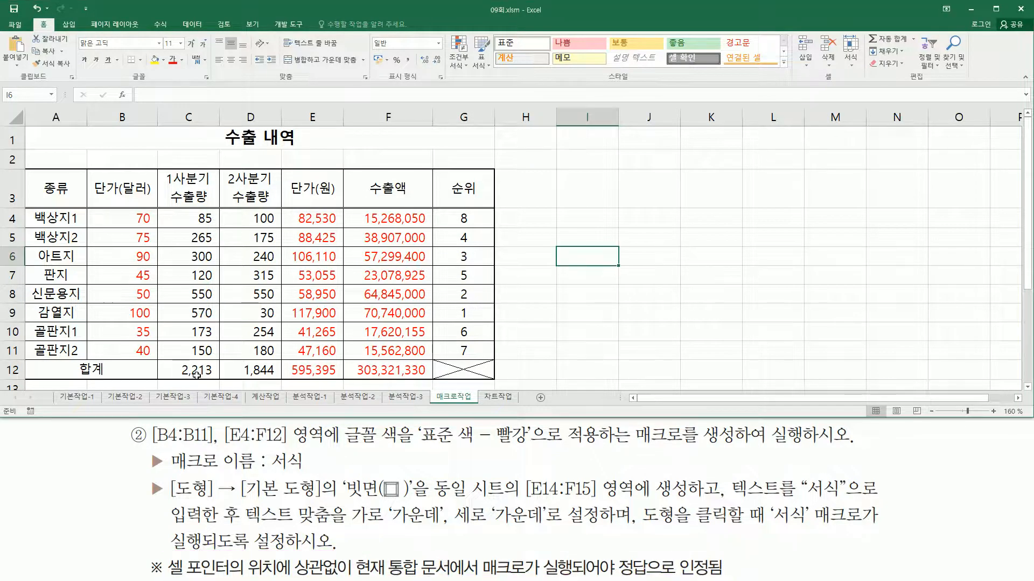
Clear the totals in C12:F12 of the 합계 row
left_click(190, 371)
key("shift+Right")
key("shift+Right")
key("shift+Right")
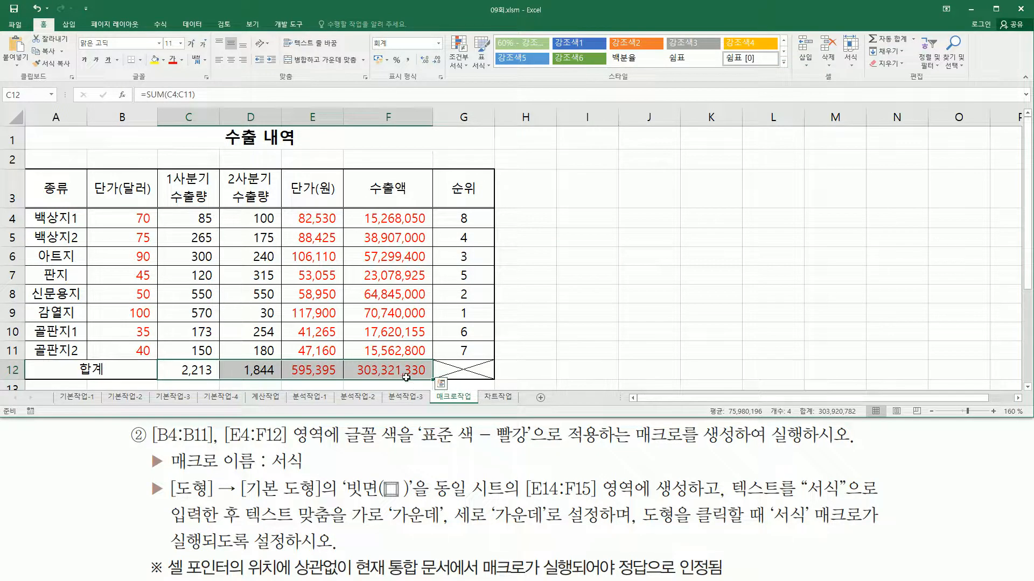
key("Delete")
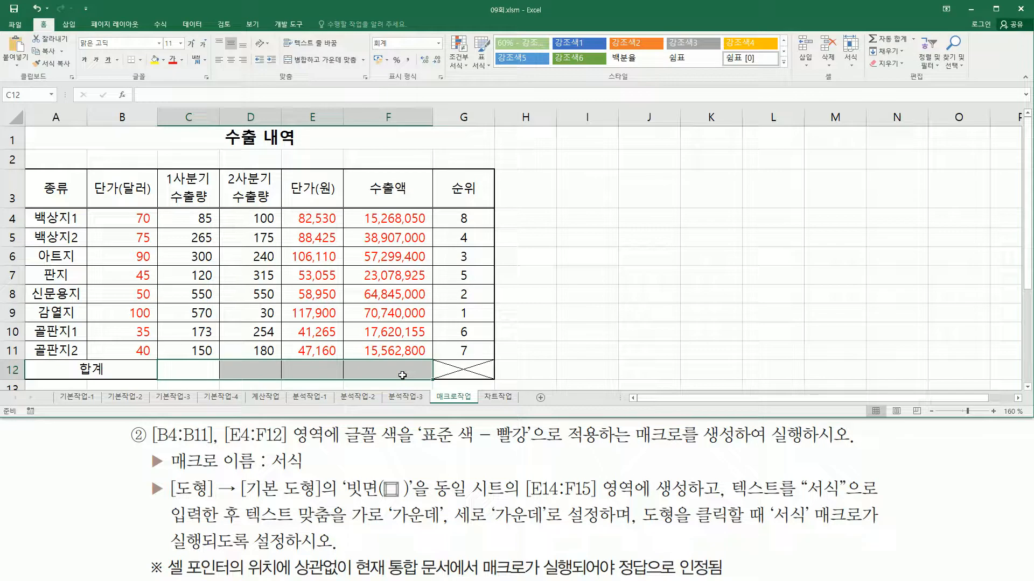
Set the font colour of B4:B11 and E4:F12 to black and select an empty cell beside the table
left_click(147, 227)
left_click_drag(117, 222, 143, 349)
left_click_drag(310, 218, 371, 369)
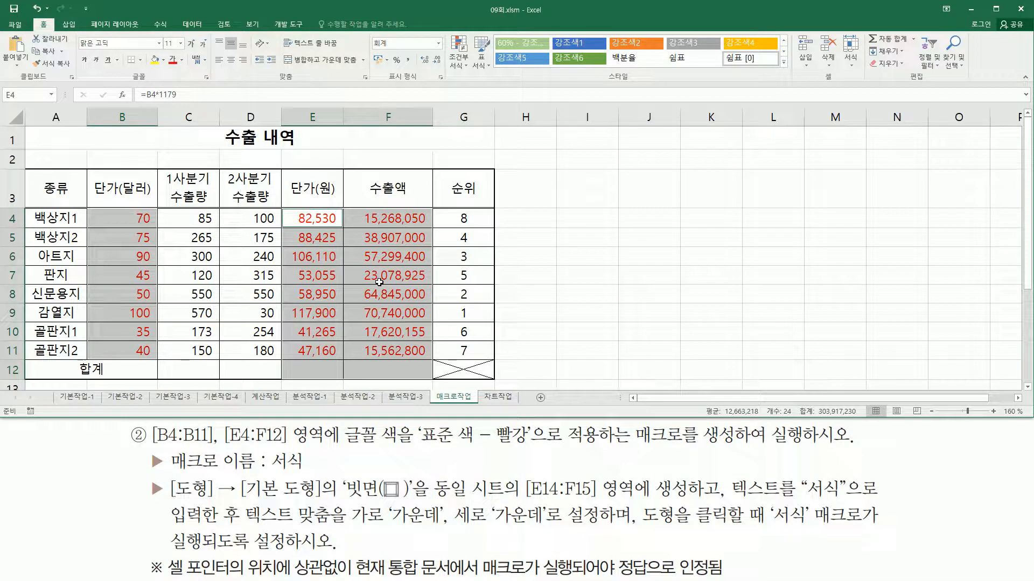
left_click(182, 60)
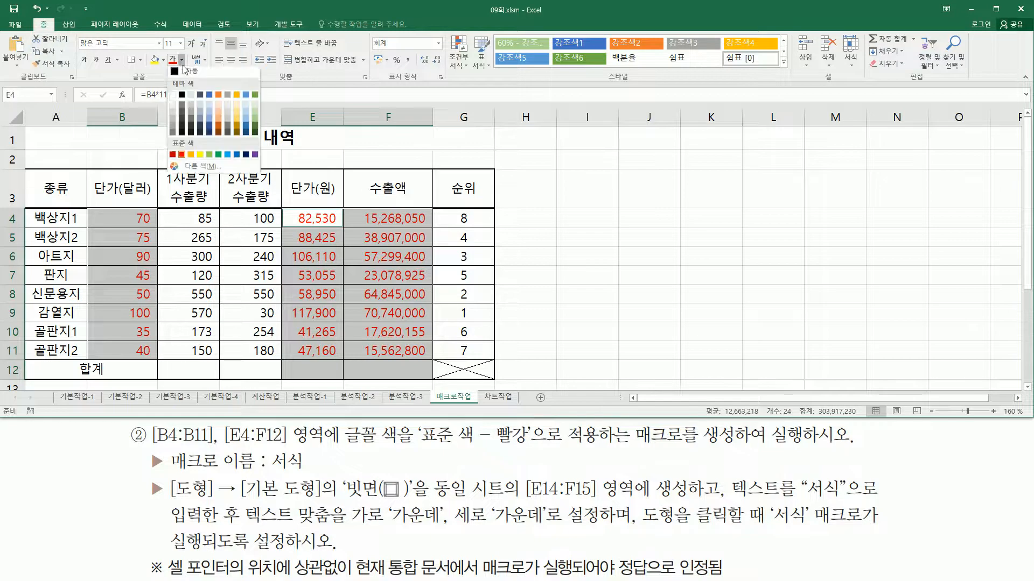
left_click(181, 97)
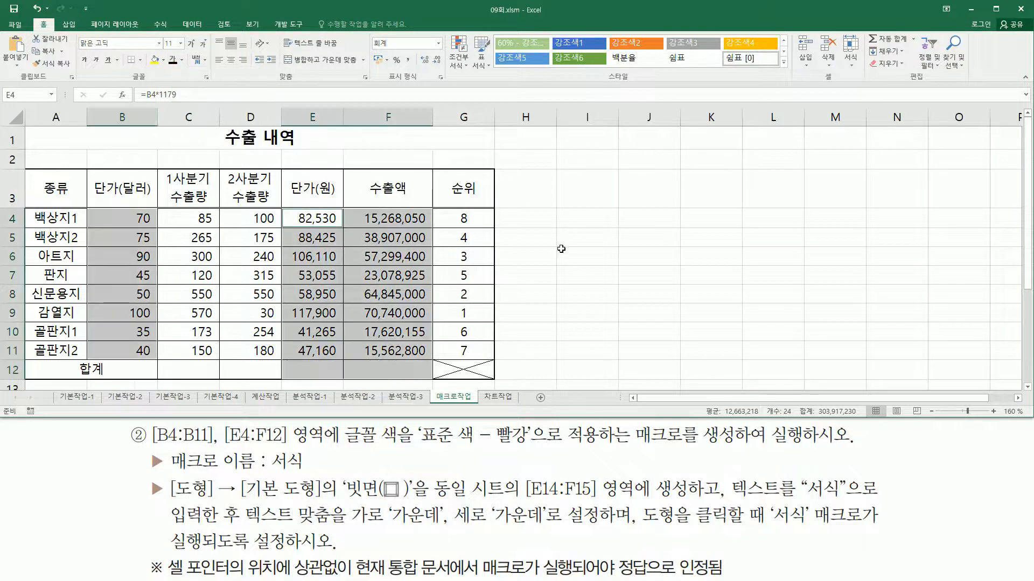
left_click(571, 261)
Select various cells outside the table and run the 합계 macro from its form button to test it
scroll(592, 270, "down", 3)
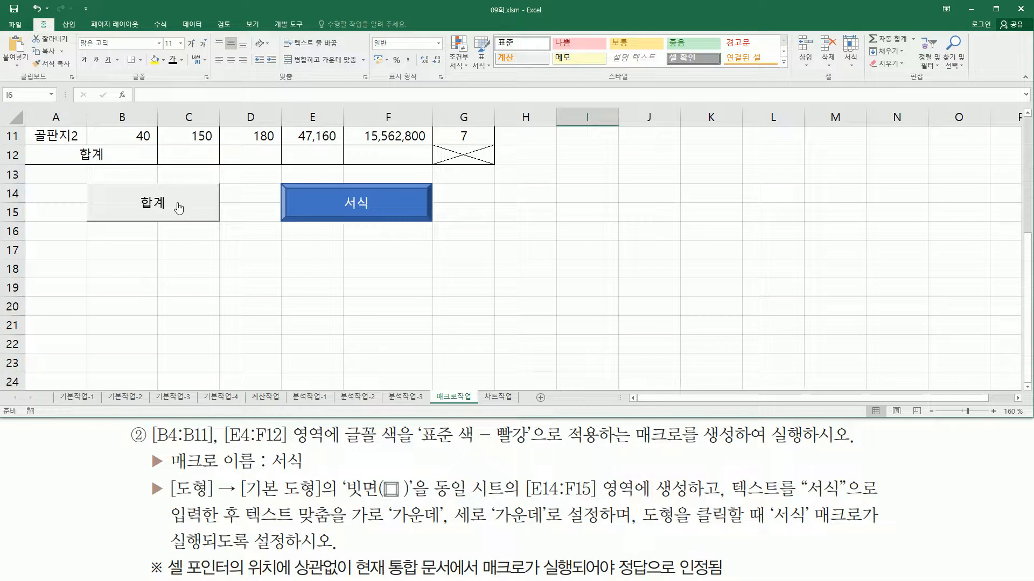
left_click(187, 234)
left_click(248, 283)
left_click(431, 319)
left_click(538, 258)
left_click(260, 286)
left_click(289, 357)
left_click(436, 311)
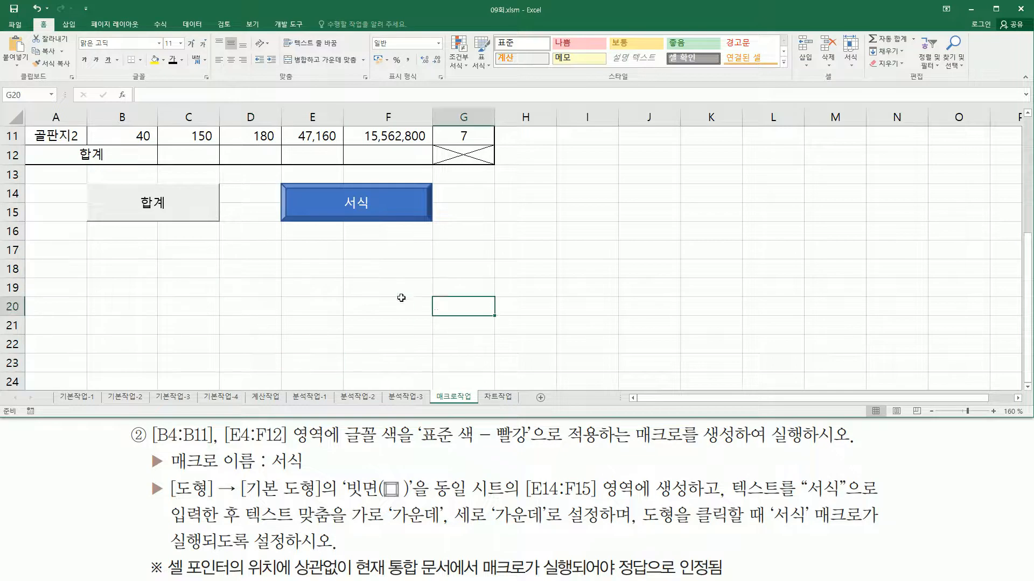
left_click(157, 208)
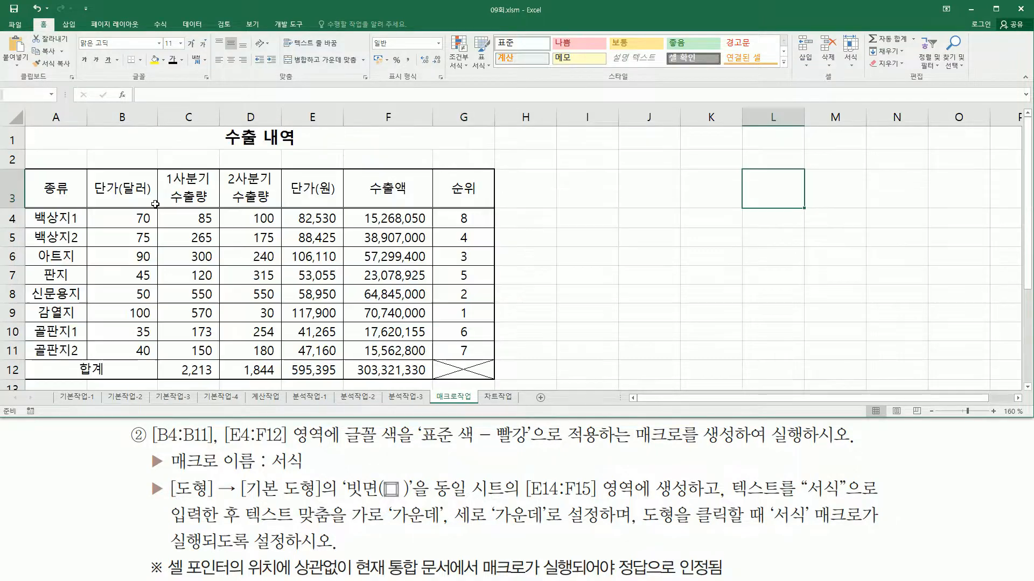
mouse_move(163, 360)
left_mouse_down()
mouse_move(171, 376)
mouse_move(436, 383)
left_mouse_up()
key("Escape")
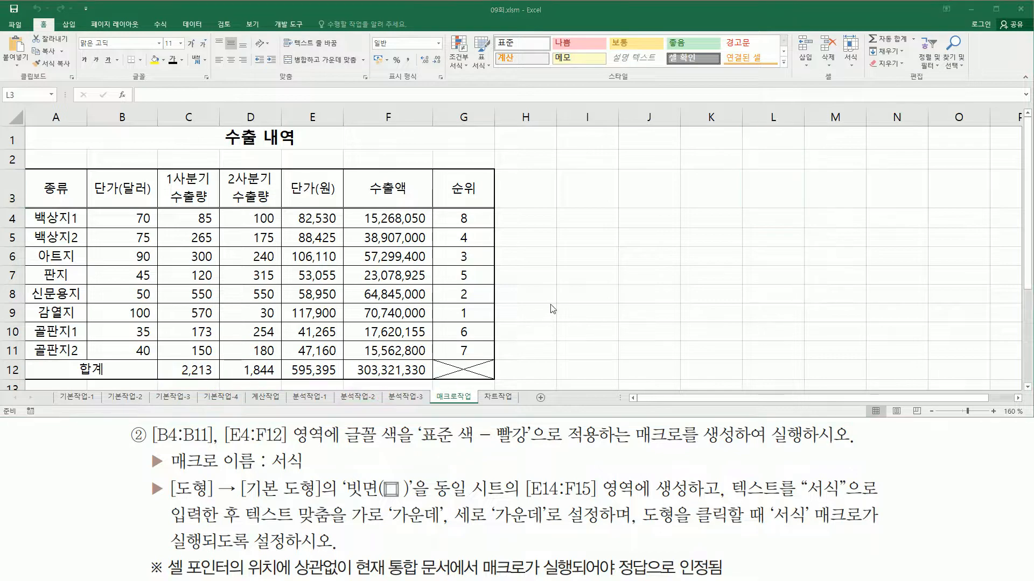
Move the selection among several cells, ending on D12, run the 서식 macro from its bevel shape, and select an empty cell
left_click(587, 315)
left_click(431, 318)
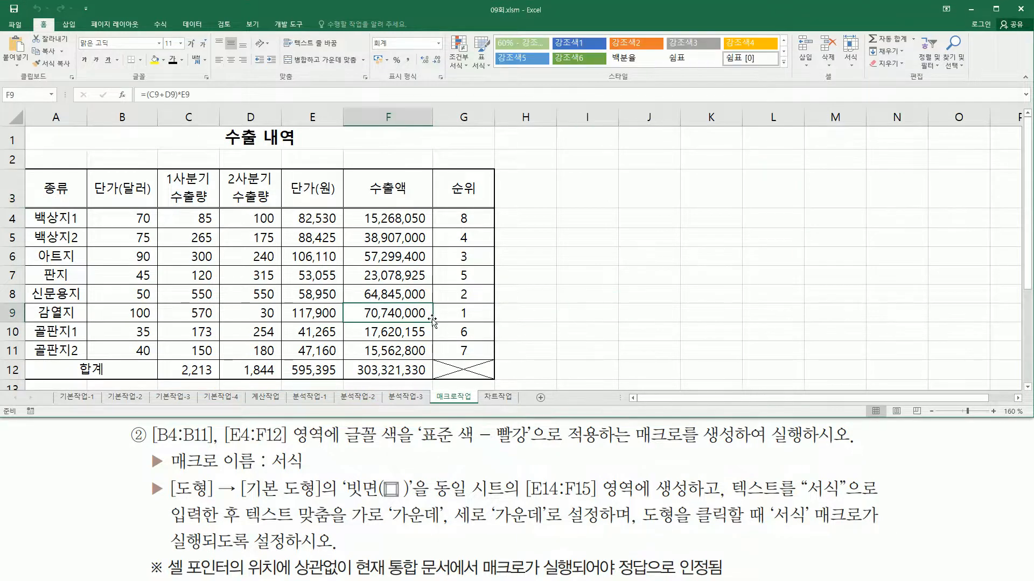
scroll(554, 302, "down", 3)
left_click(554, 302)
left_click(369, 331)
left_click(226, 162)
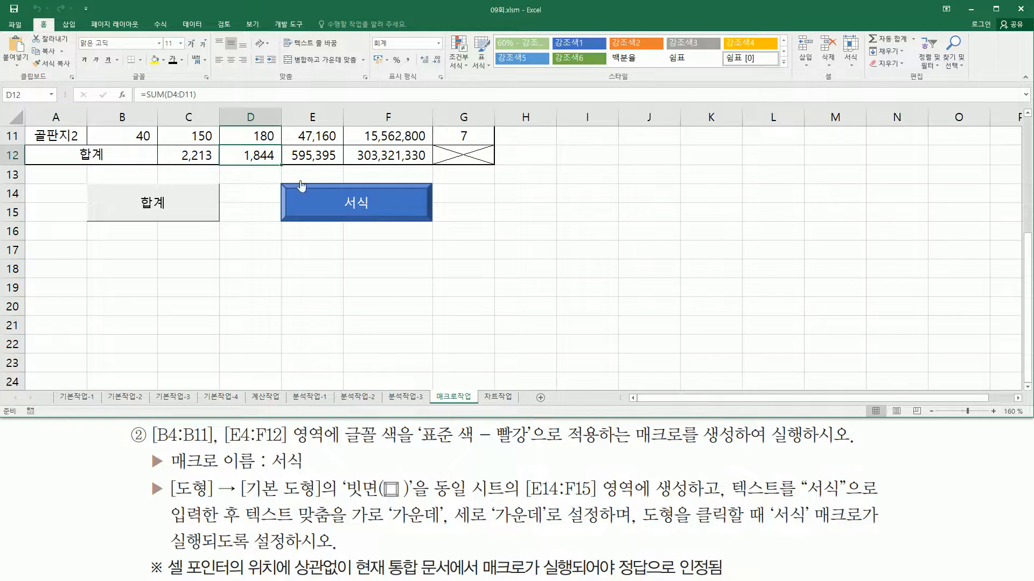
left_click(330, 207)
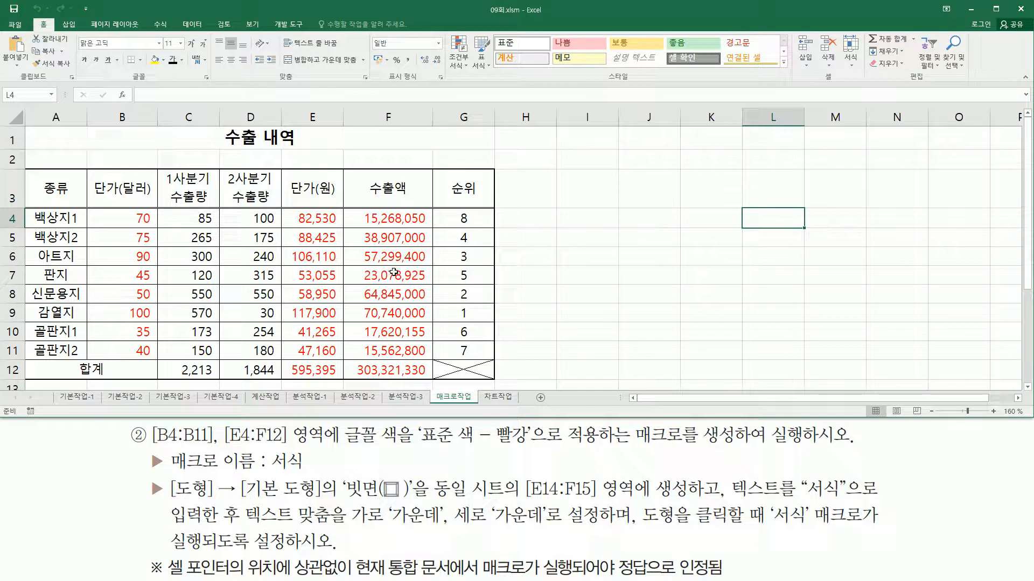
left_click(565, 263)
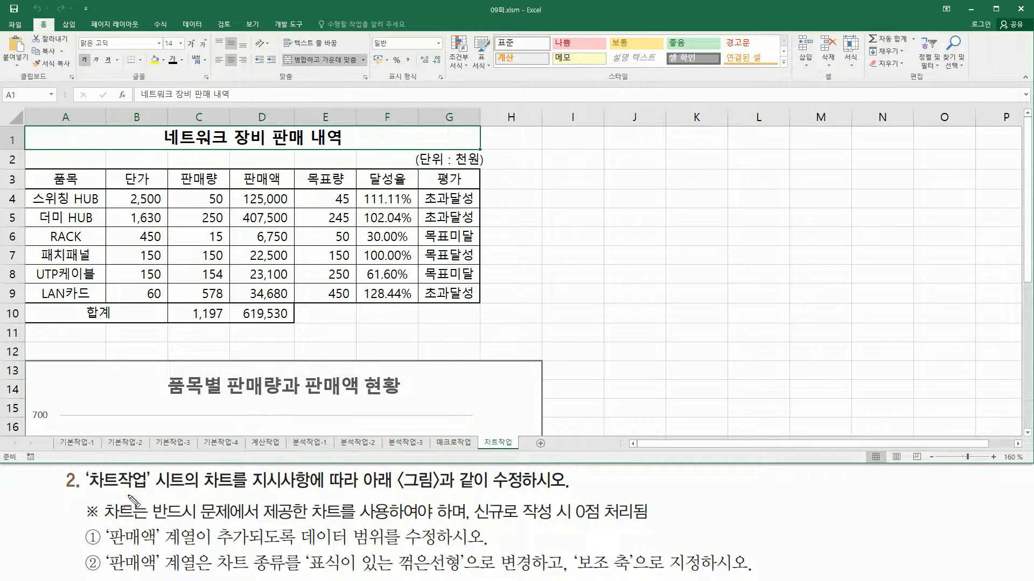
Read the 차트작업 task instructions, switch to the slide show to examine the reference chart, and return to the source table in Excel
mouse_move(86, 494)
left_mouse_down()
mouse_move(150, 493)
mouse_move(149, 473)
mouse_move(560, 493)
left_mouse_up()
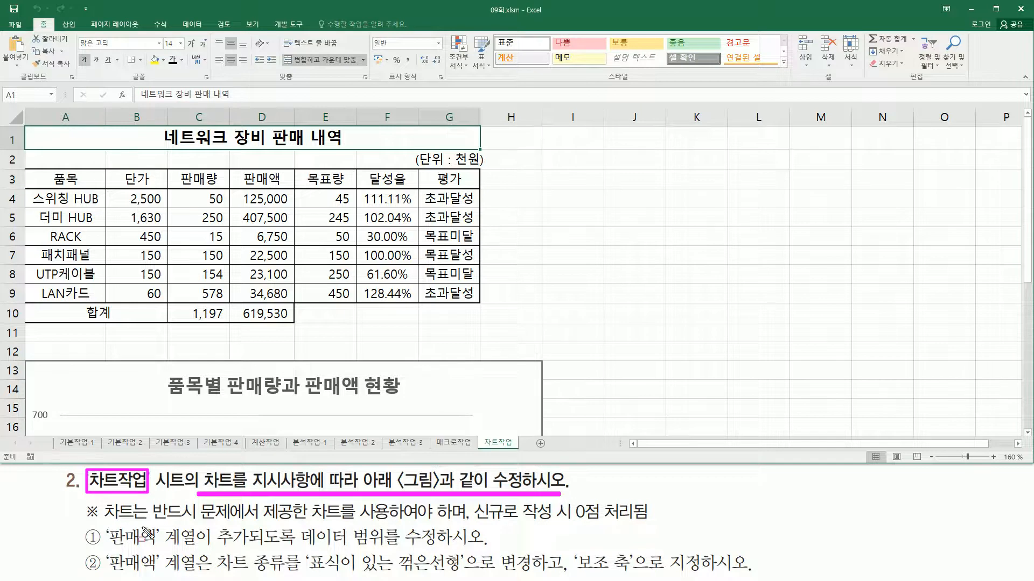
left_click_drag(106, 522, 391, 520)
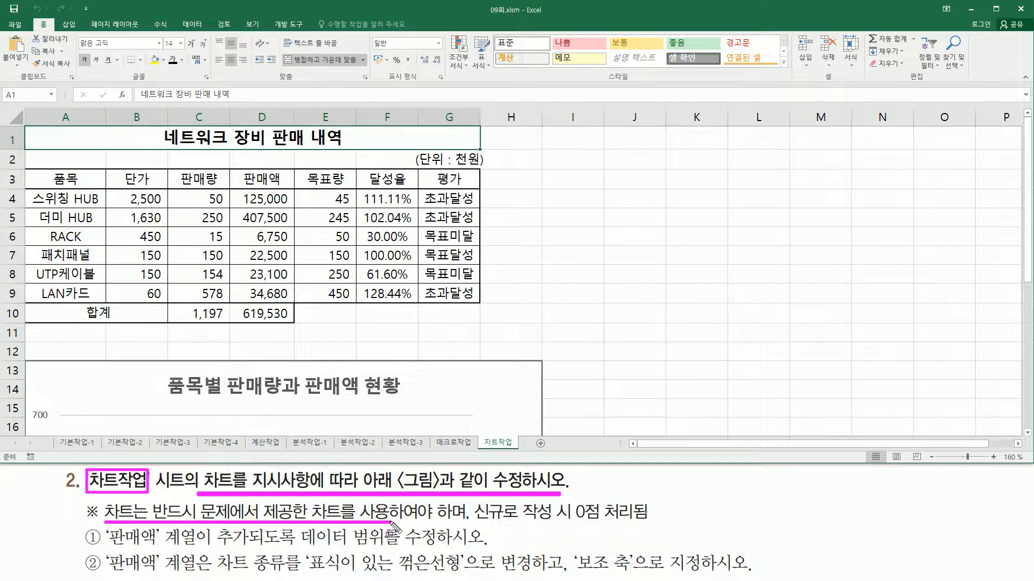
mouse_move(466, 527)
left_mouse_down()
mouse_move(695, 518)
mouse_move(655, 502)
left_mouse_up()
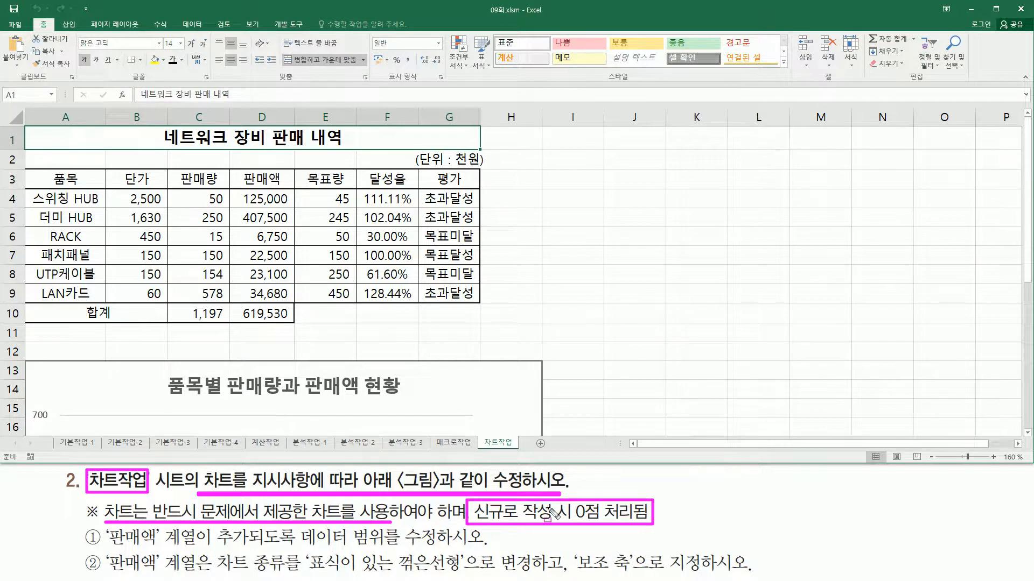
key("Escape")
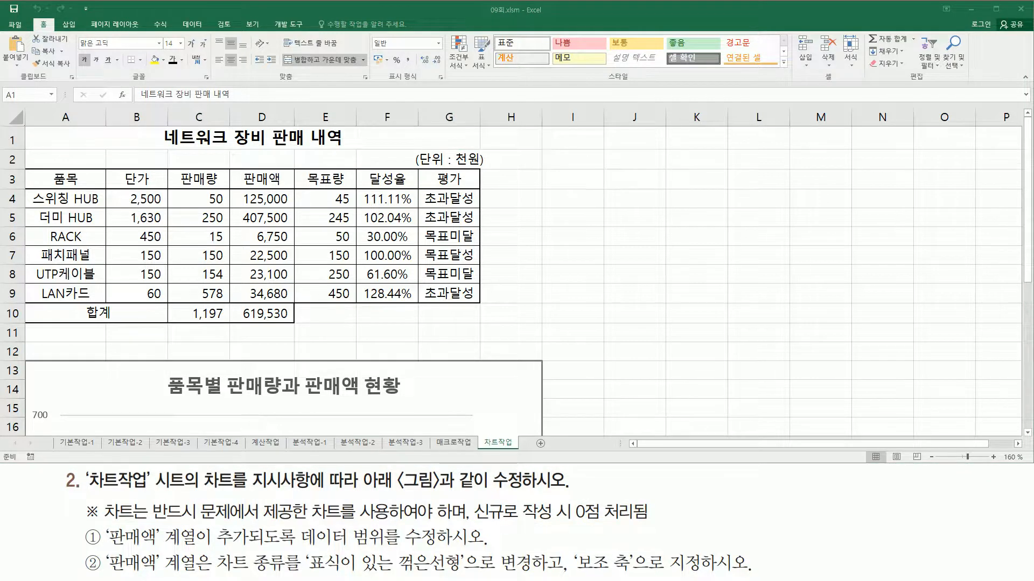
key("alt+Tab")
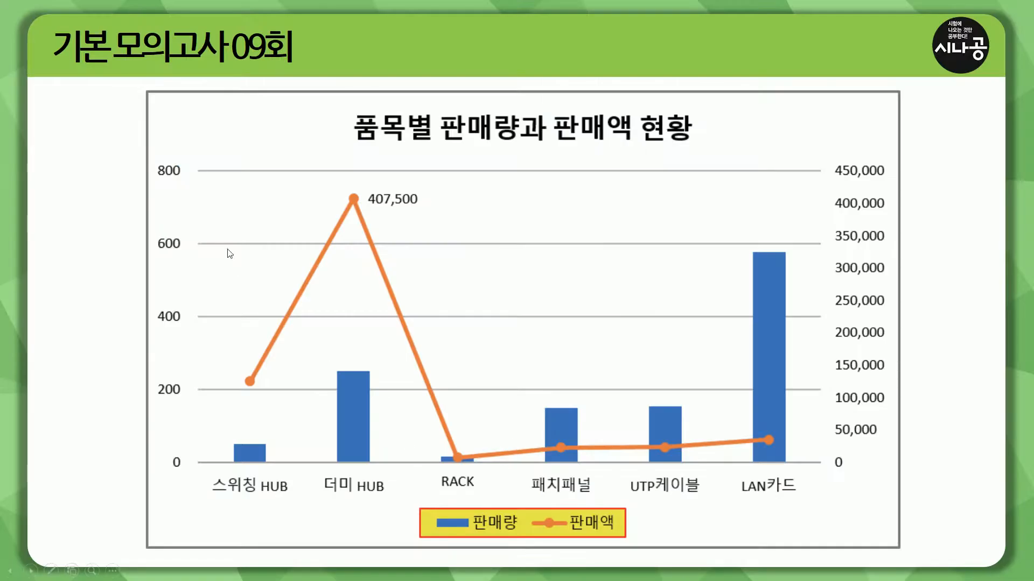
mouse_move(149, 86)
left_mouse_down()
mouse_move(763, 421)
mouse_move(905, 552)
left_mouse_up()
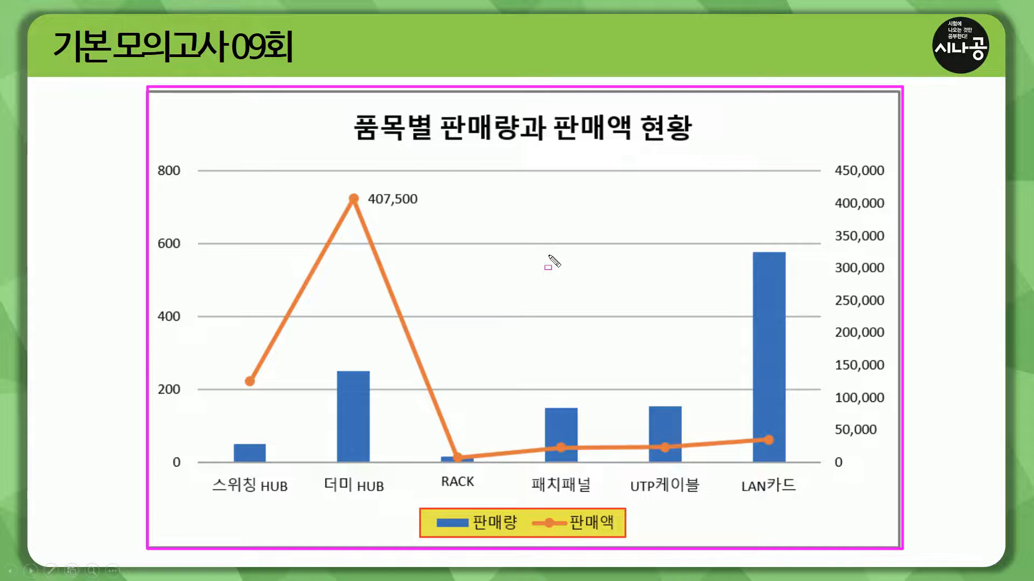
key("Escape")
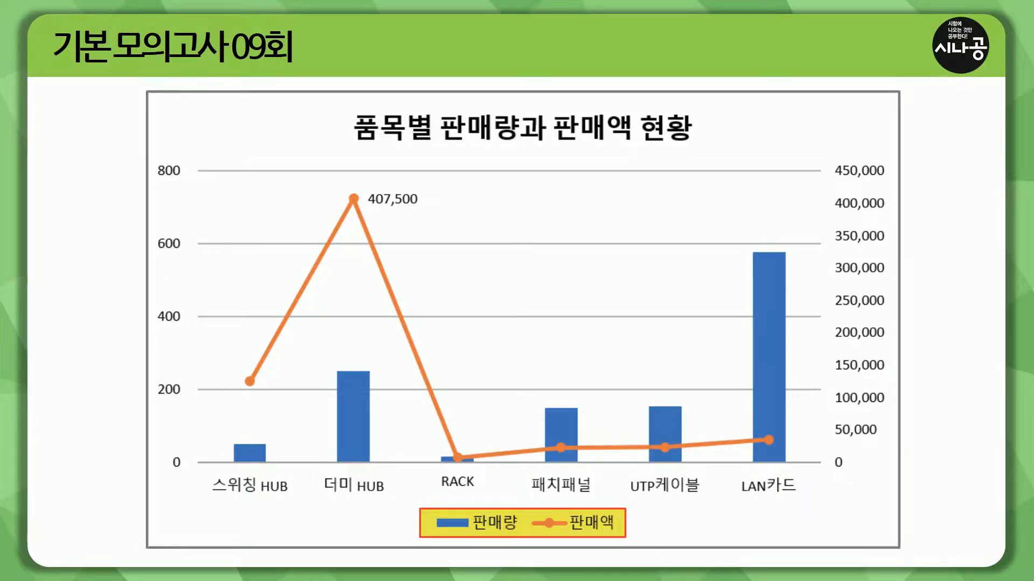
key("alt+Tab")
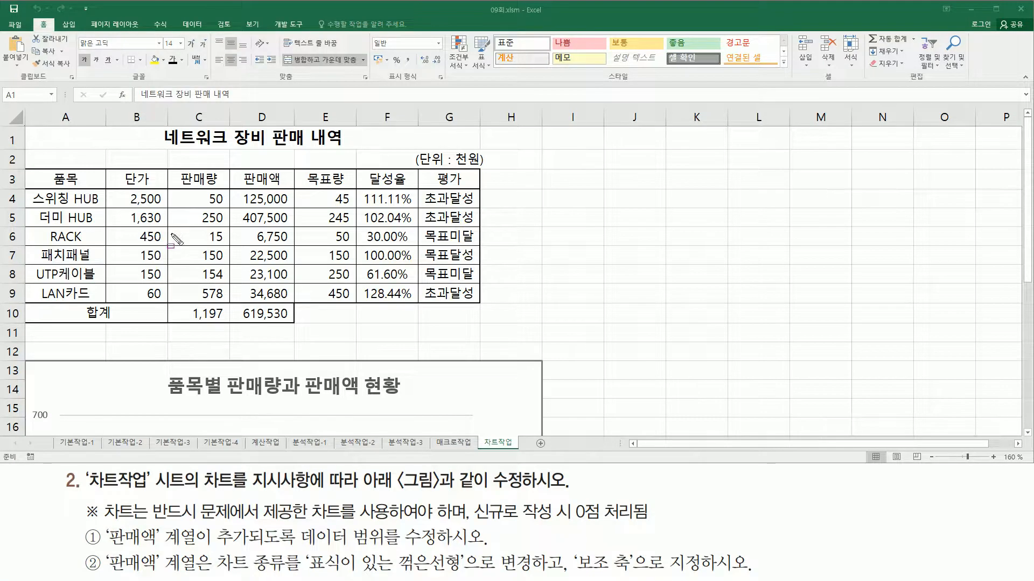
mouse_move(26, 125)
left_mouse_down()
mouse_move(447, 283)
mouse_move(492, 326)
left_mouse_up()
key("Escape")
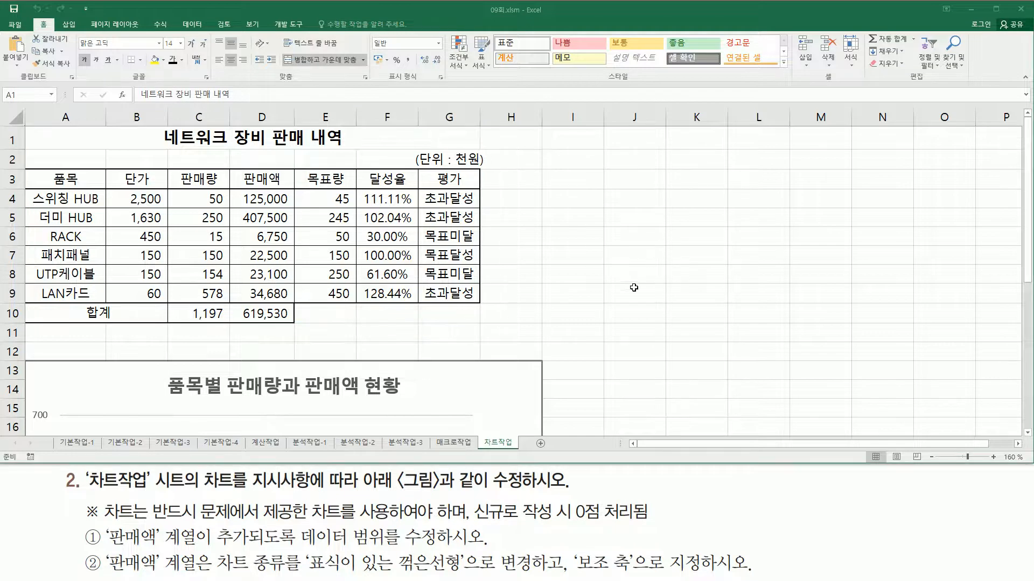
Examine the existing 품목별 판매량과 판매액 현황 chart, including its category axis and legend, against the first instruction
left_click(624, 314)
scroll(623, 314, "down", 3)
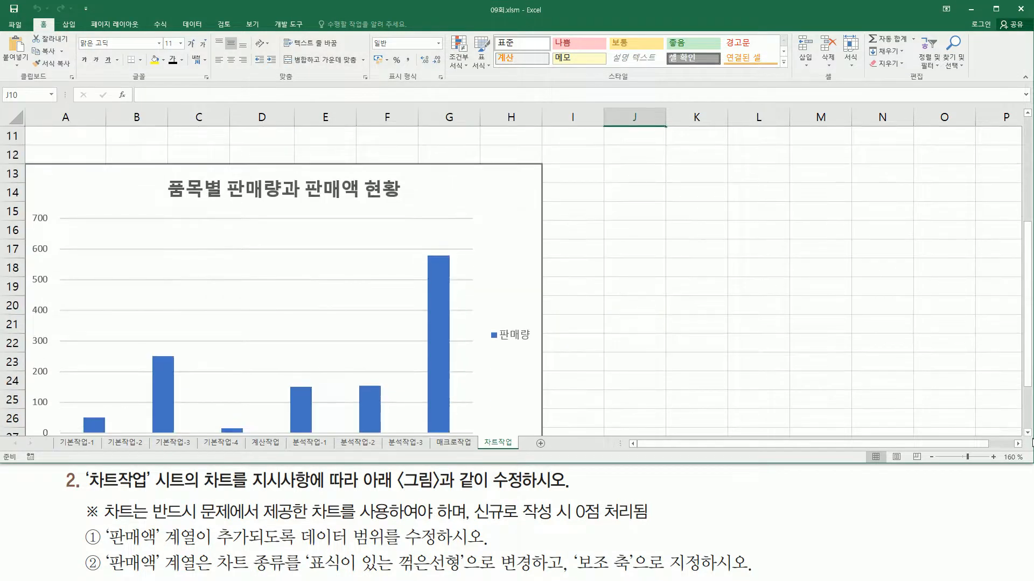
scroll(1029, 438, "down", 1)
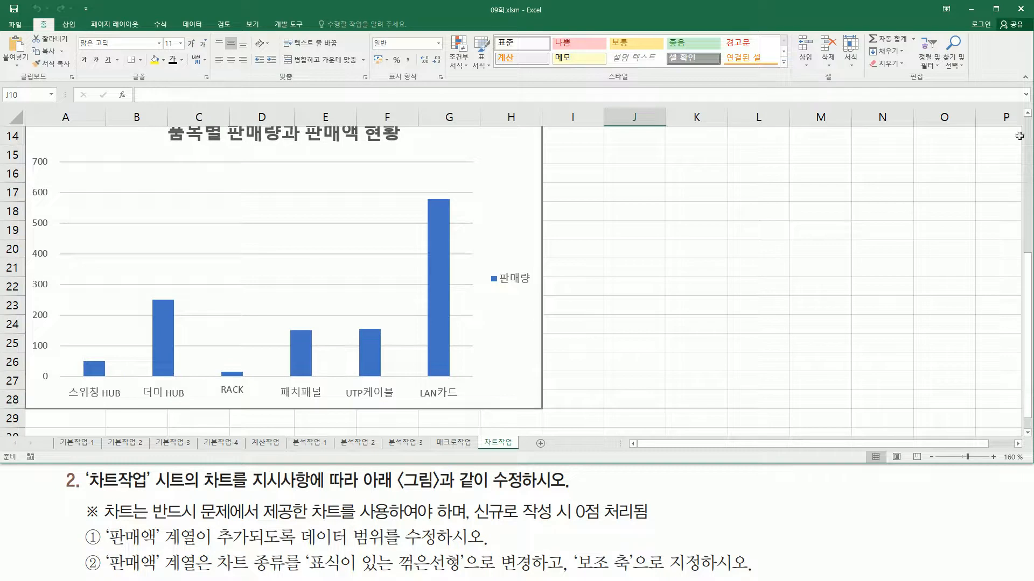
left_click(1027, 113)
left_click(1028, 113)
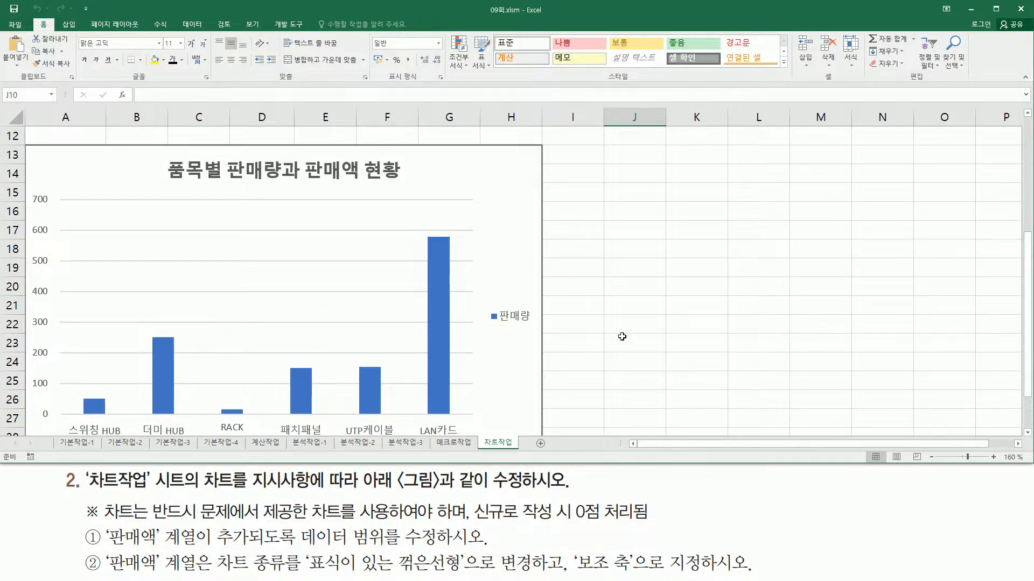
mouse_move(103, 527)
left_mouse_down()
mouse_move(110, 539)
mouse_move(204, 554)
mouse_move(488, 550)
left_mouse_up()
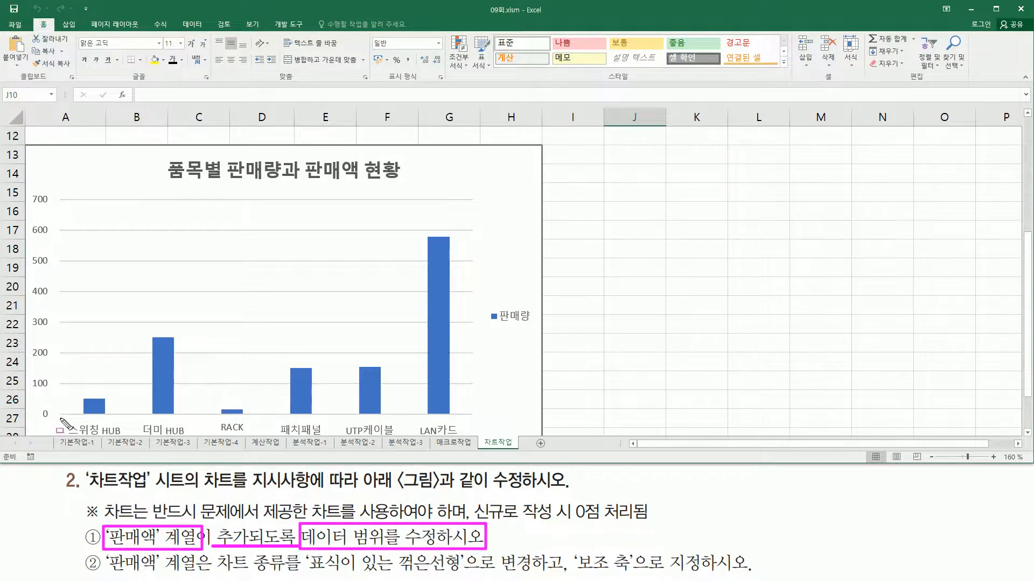
mouse_move(61, 419)
left_mouse_down()
mouse_move(128, 439)
mouse_move(472, 435)
left_mouse_up()
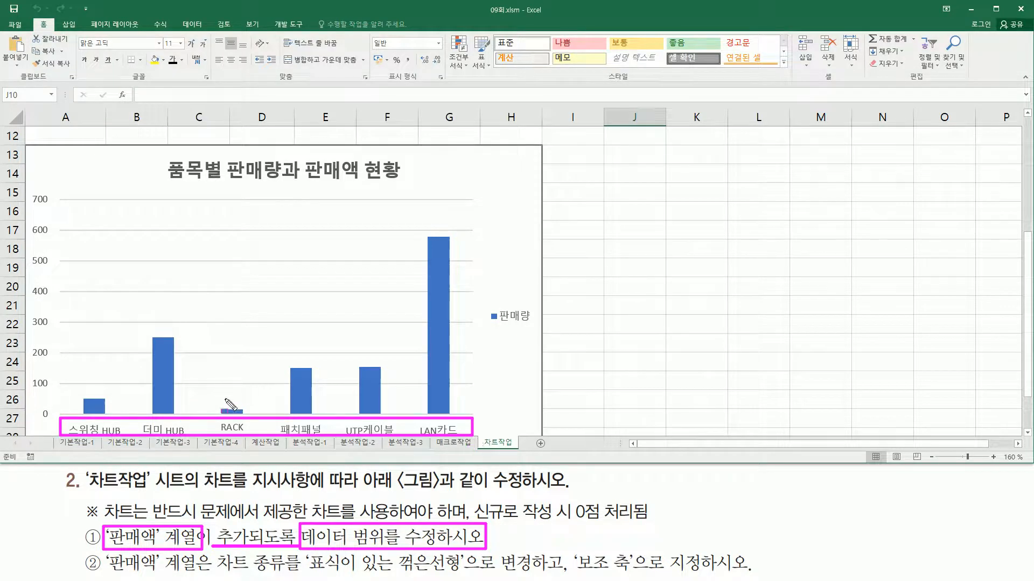
left_click_drag(485, 303, 536, 331)
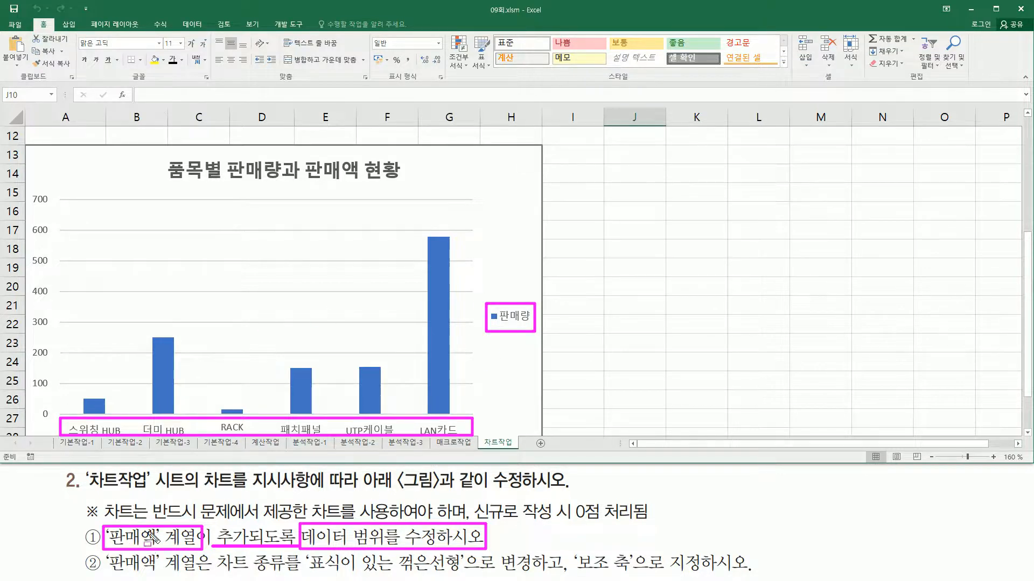
key("Escape")
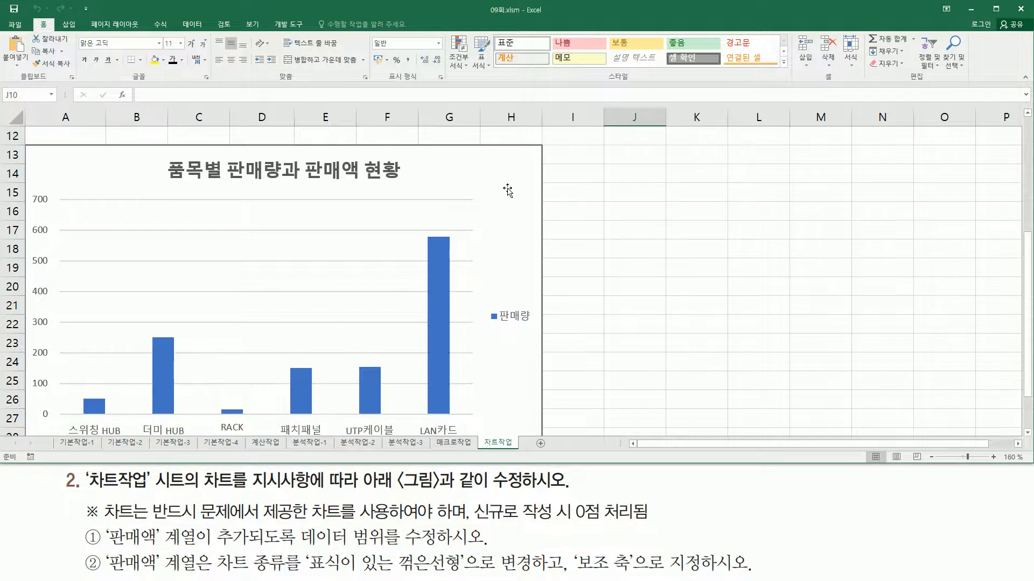
Select the chart and check which table ranges supply its categories and data series
left_click(508, 165)
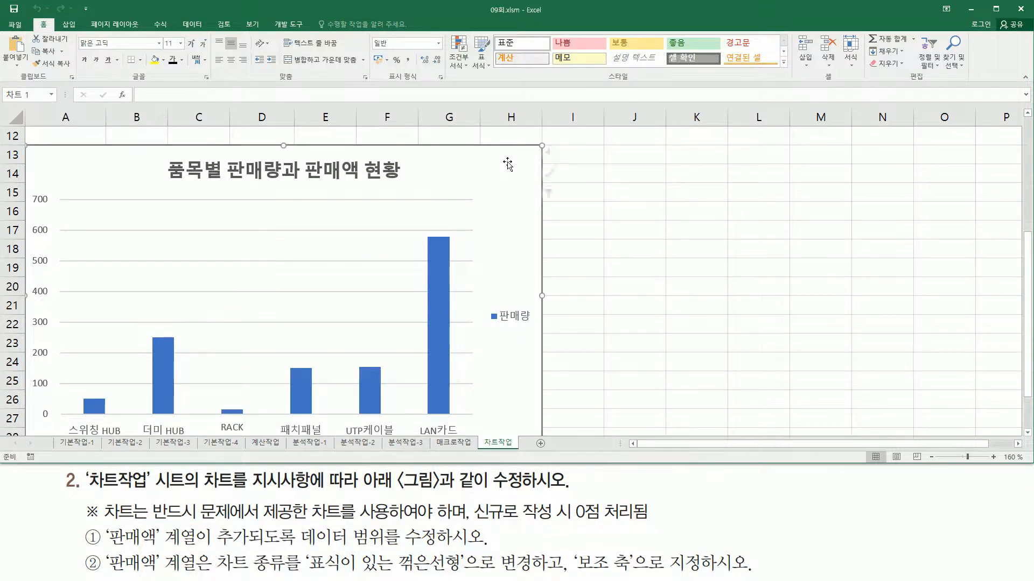
scroll(508, 164, "up", 4)
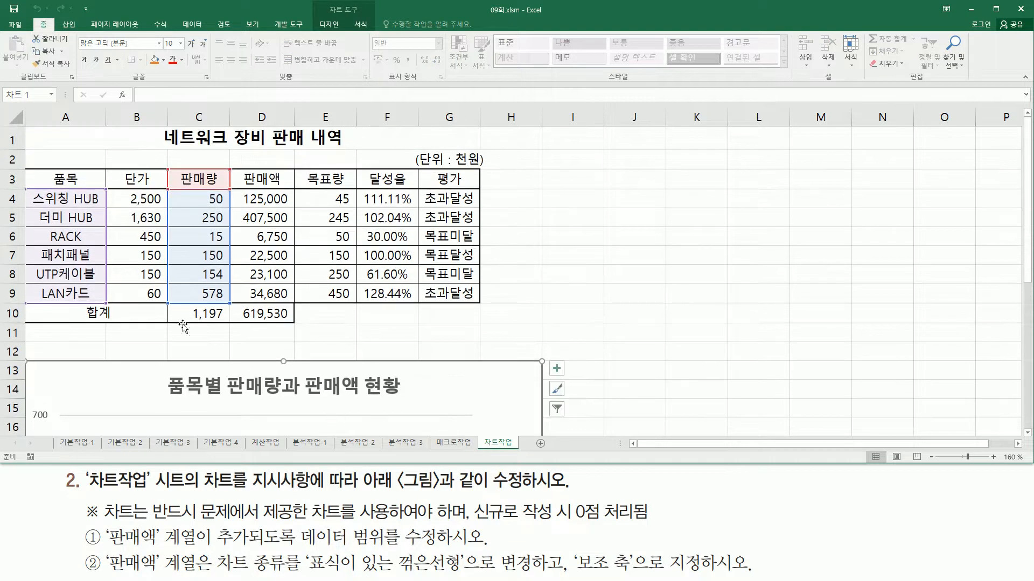
left_click_drag(36, 173, 102, 303)
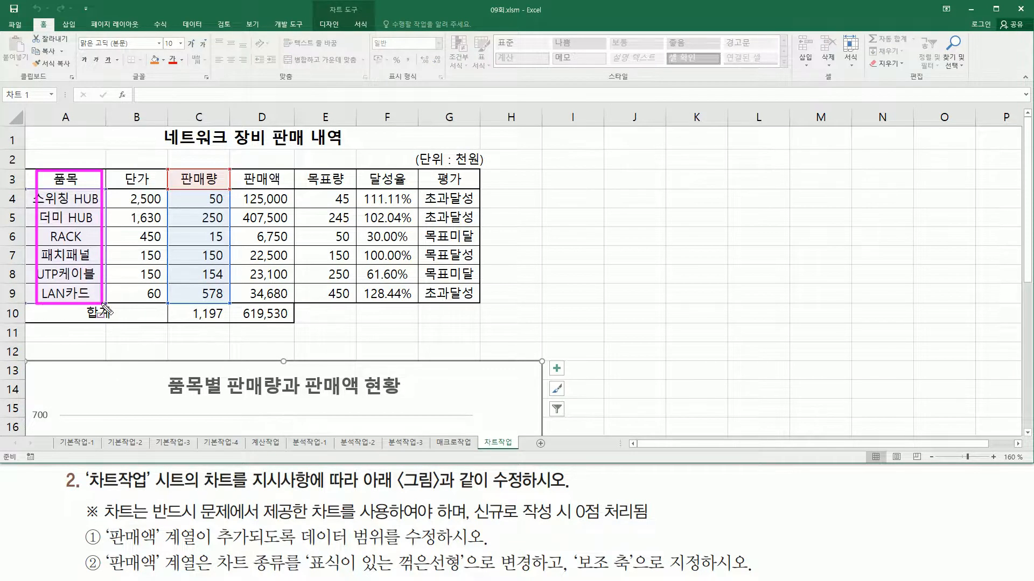
left_click_drag(184, 171, 226, 304)
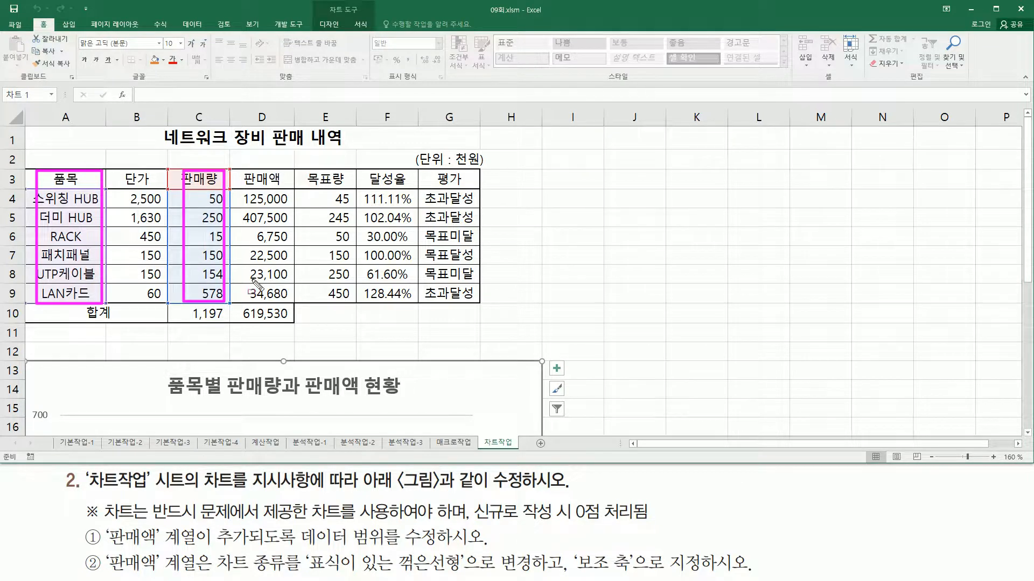
Copy the 판매액 heading and item values in D3:D9 and paste them into the chart as a new series
left_click_drag(243, 168, 293, 302)
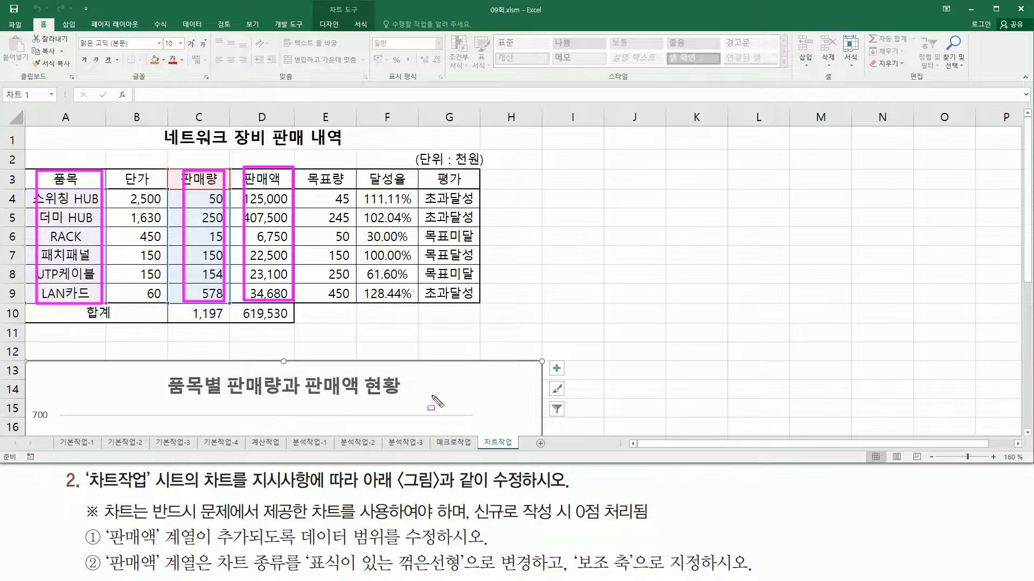
left_click(276, 179)
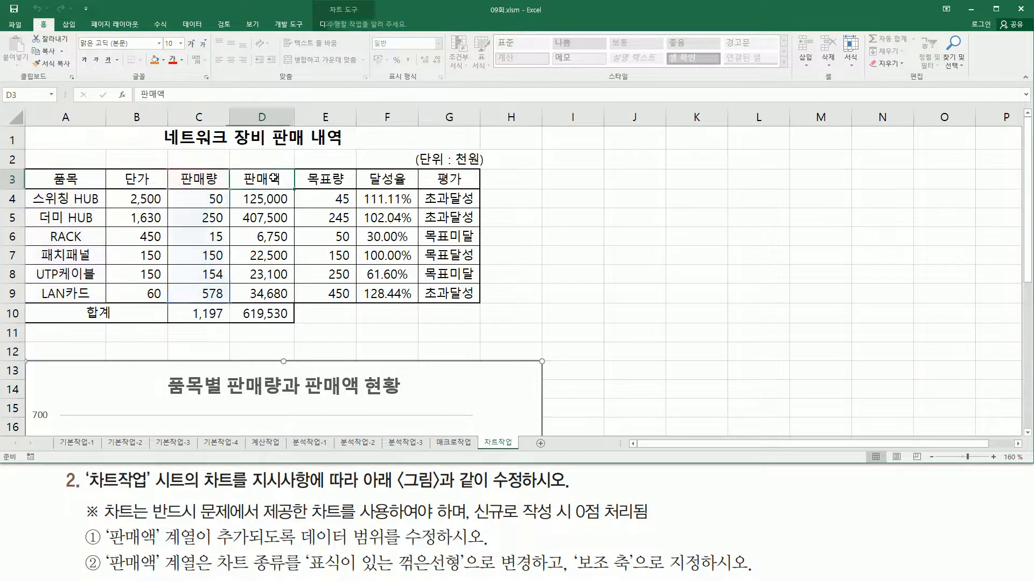
left_click_drag(276, 179, 273, 290)
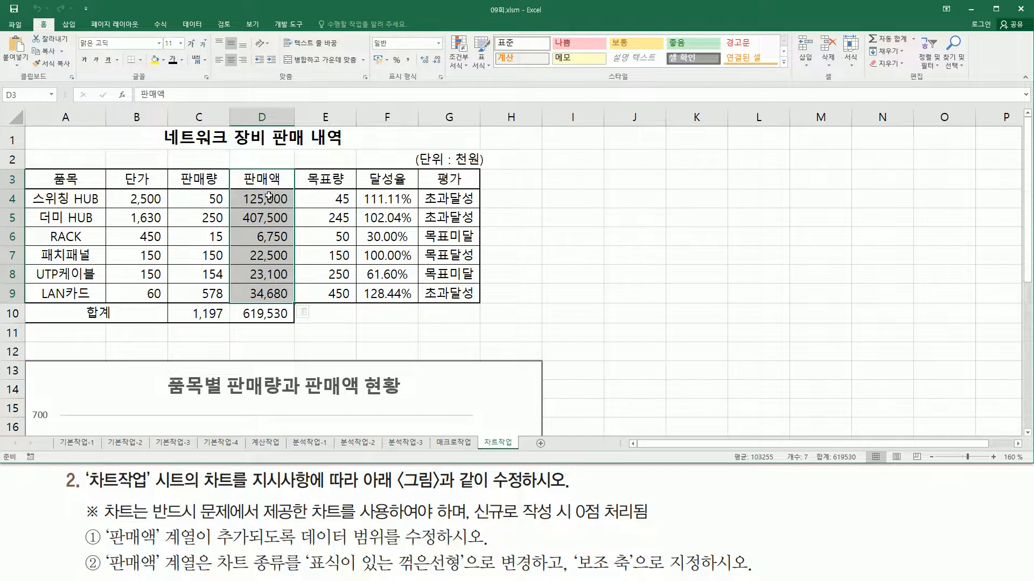
key("ctrl+c")
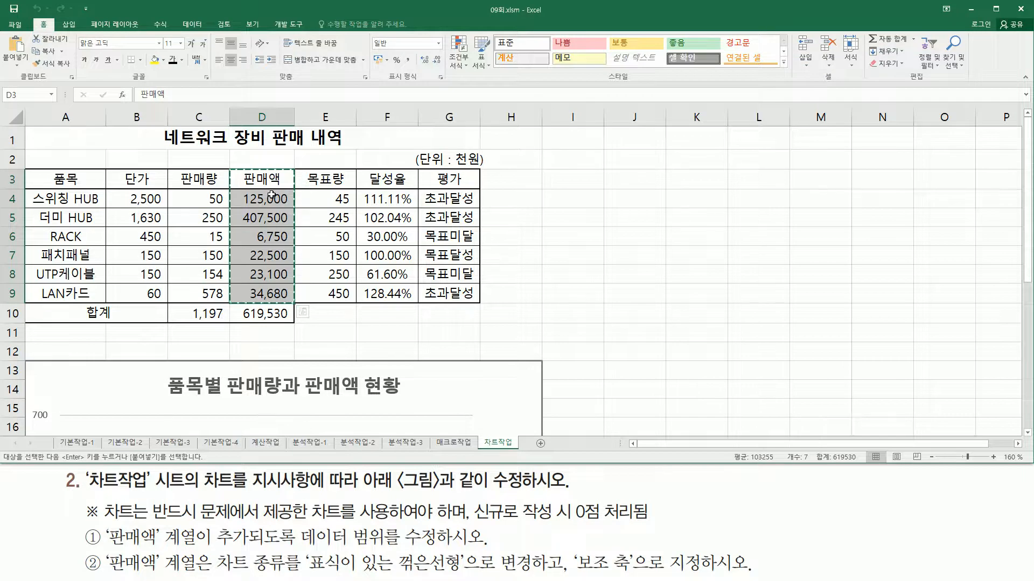
left_click(521, 381)
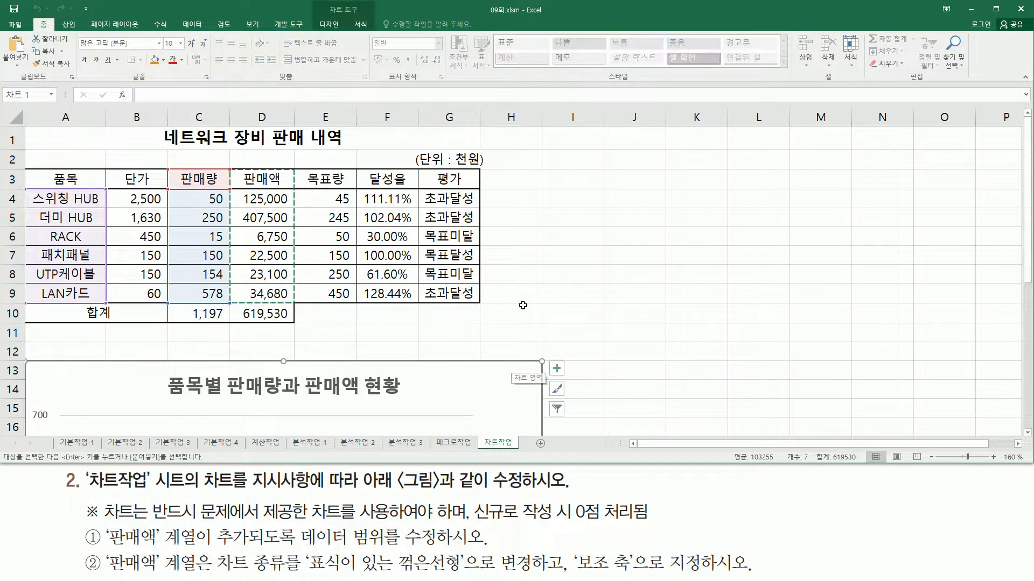
key("ctrl+v")
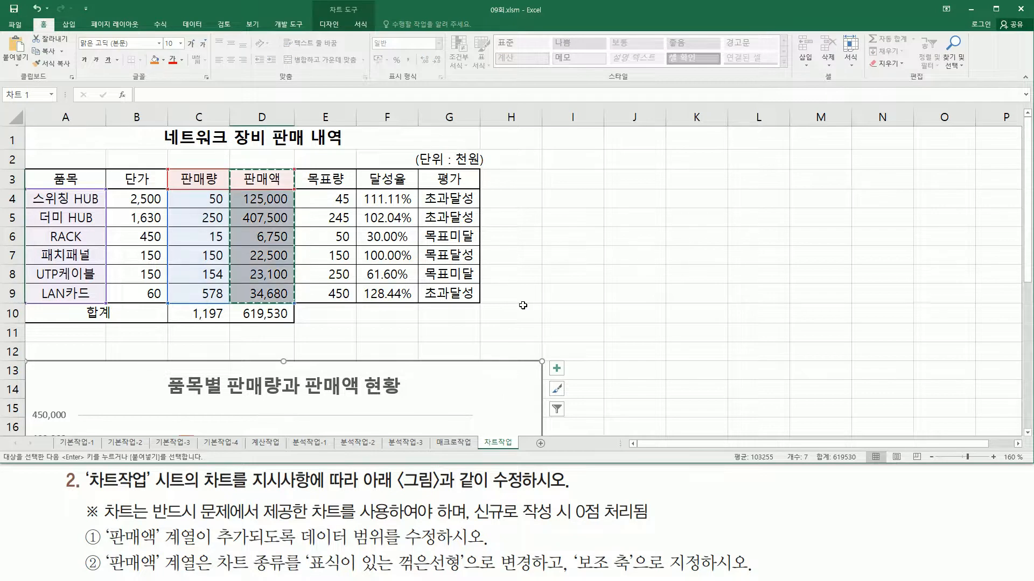
Check the chart's columns and legend for the 판매액 series, and read the second instruction about its chart type and secondary axis
scroll(523, 305, "down", 3)
scroll(568, 300, "down", 4)
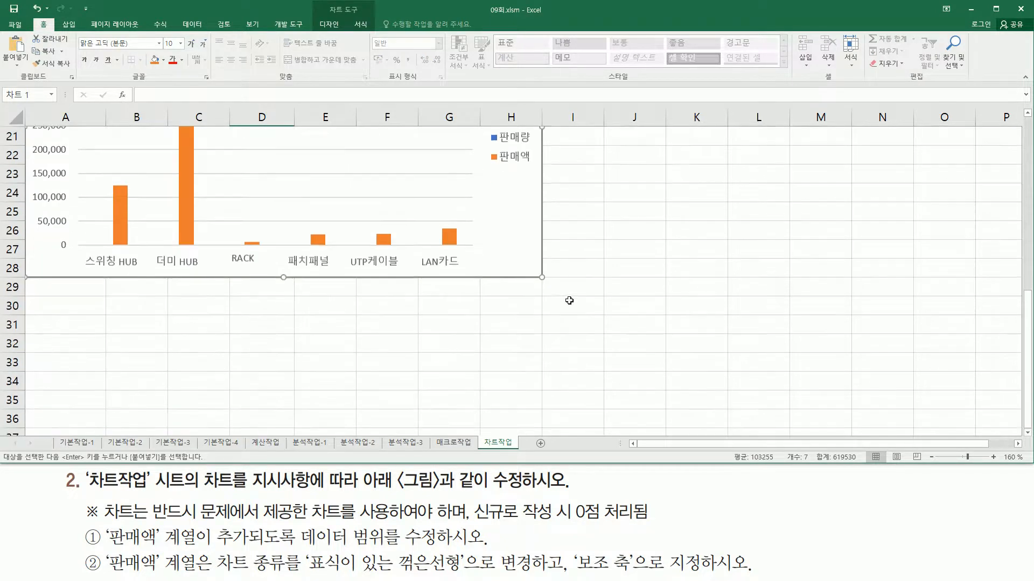
scroll(556, 223, "up", 4)
key("ctrl+2")
left_click_drag(488, 306, 536, 360)
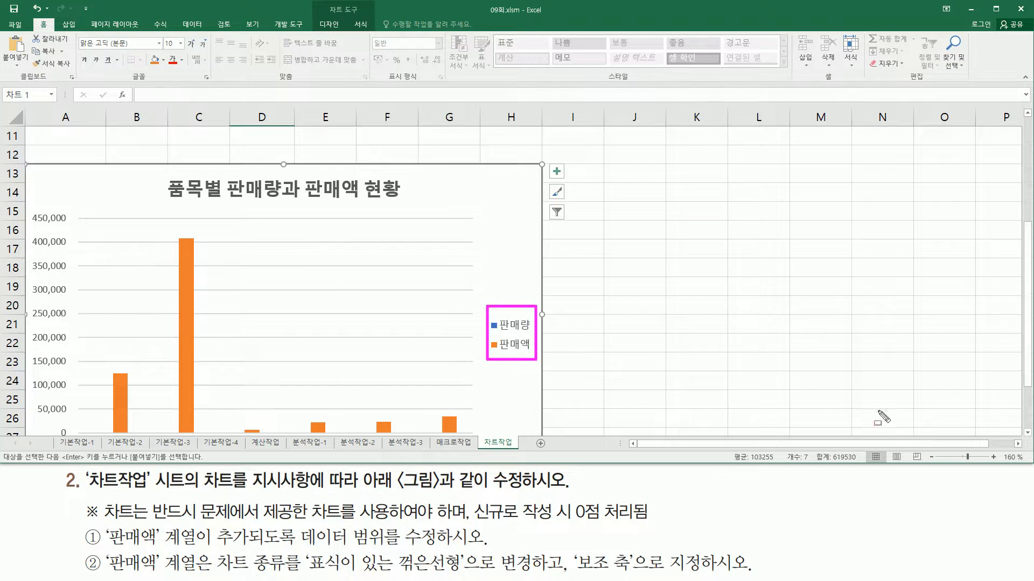
key("Escape")
left_click(1028, 432)
left_click(1027, 432)
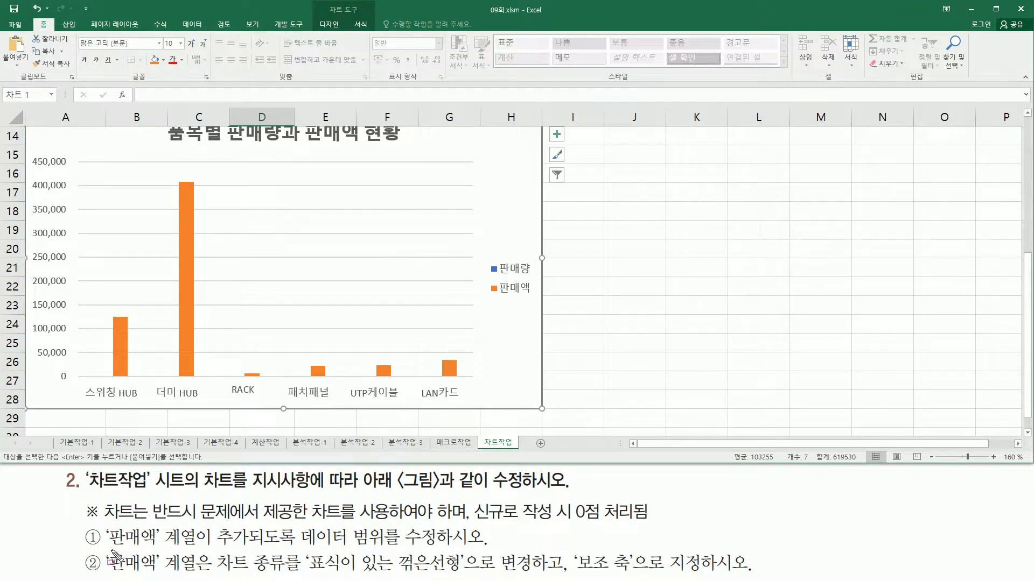
mouse_move(105, 548)
left_mouse_down()
mouse_move(124, 572)
mouse_move(199, 577)
left_mouse_up()
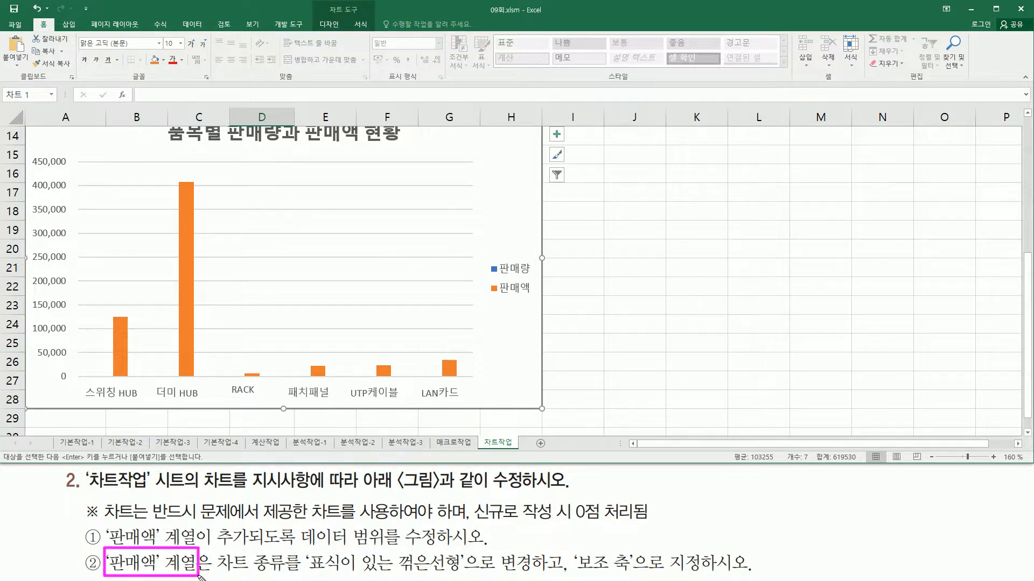
left_click_drag(487, 296, 534, 297)
mouse_move(215, 548)
left_mouse_down()
mouse_move(230, 567)
mouse_move(465, 570)
left_mouse_up()
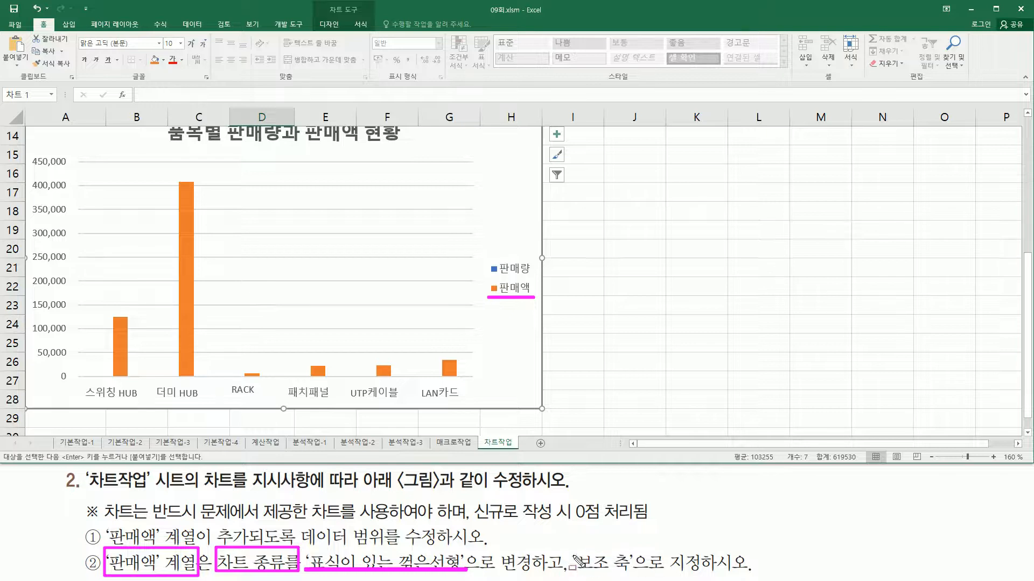
left_click_drag(576, 559, 634, 577)
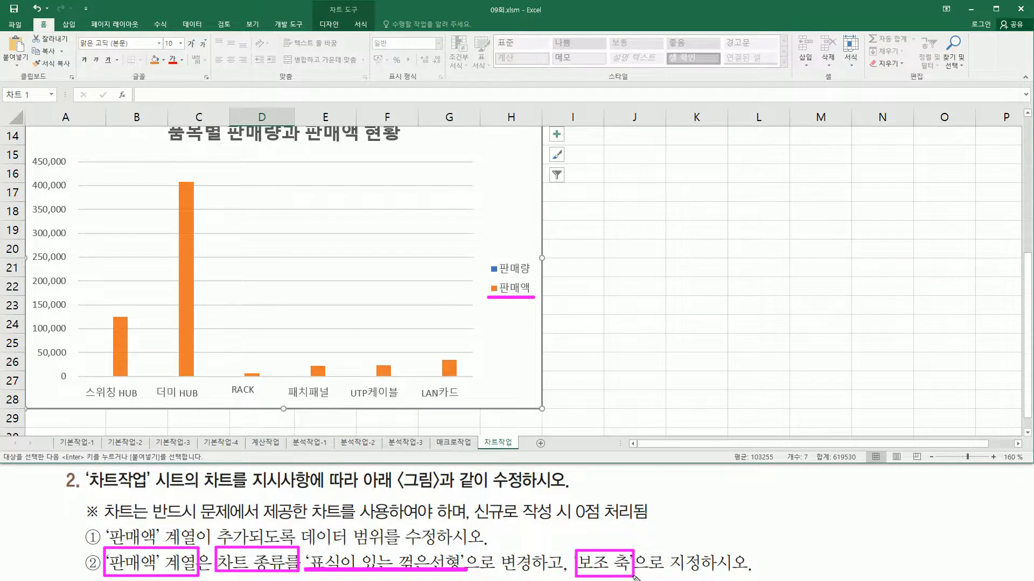
key("Escape")
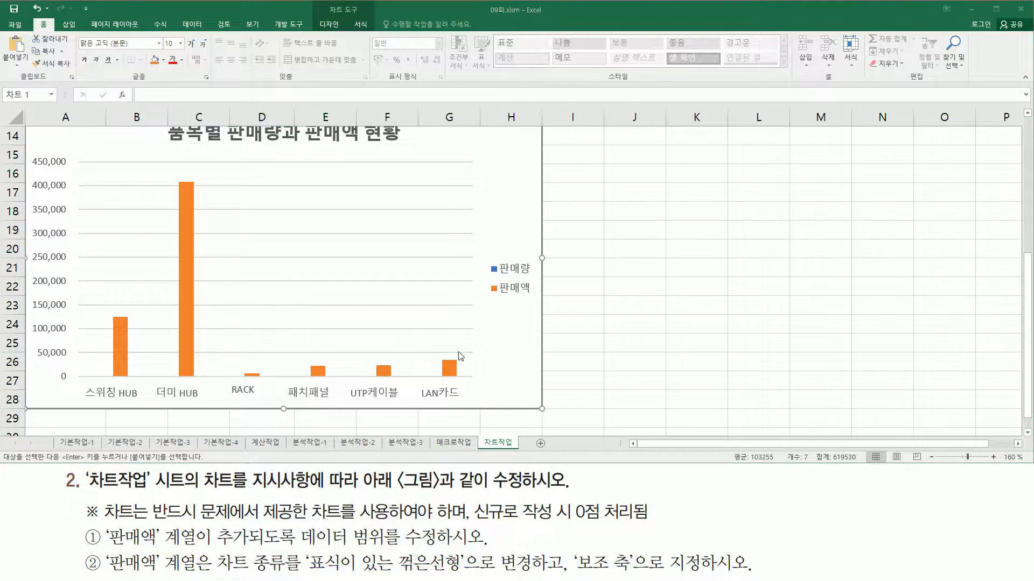
Change the chart type of the 판매액 series to 표식이 있는 꺾은선형 in the combo chart settings
left_click(190, 258)
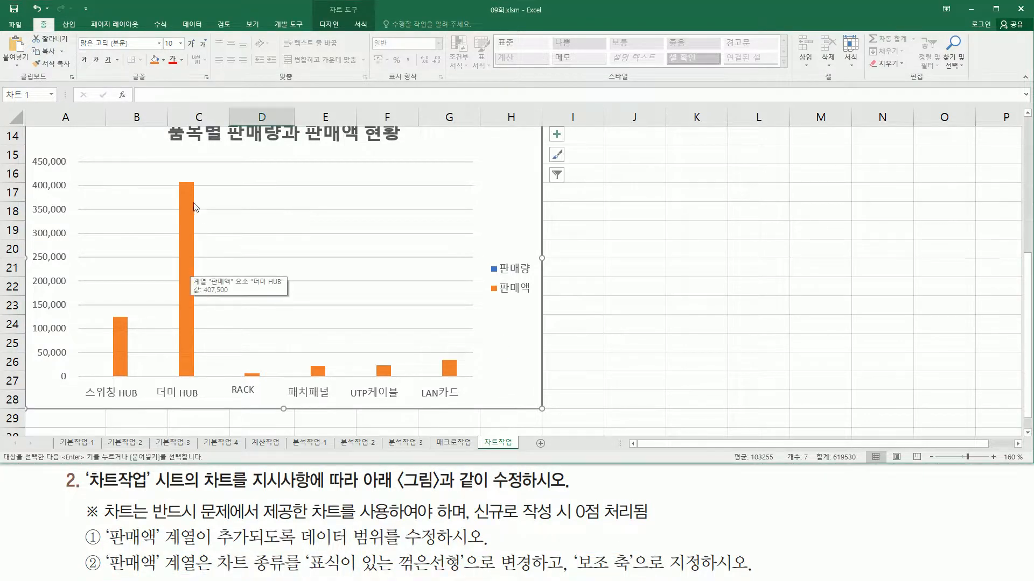
left_click(188, 192)
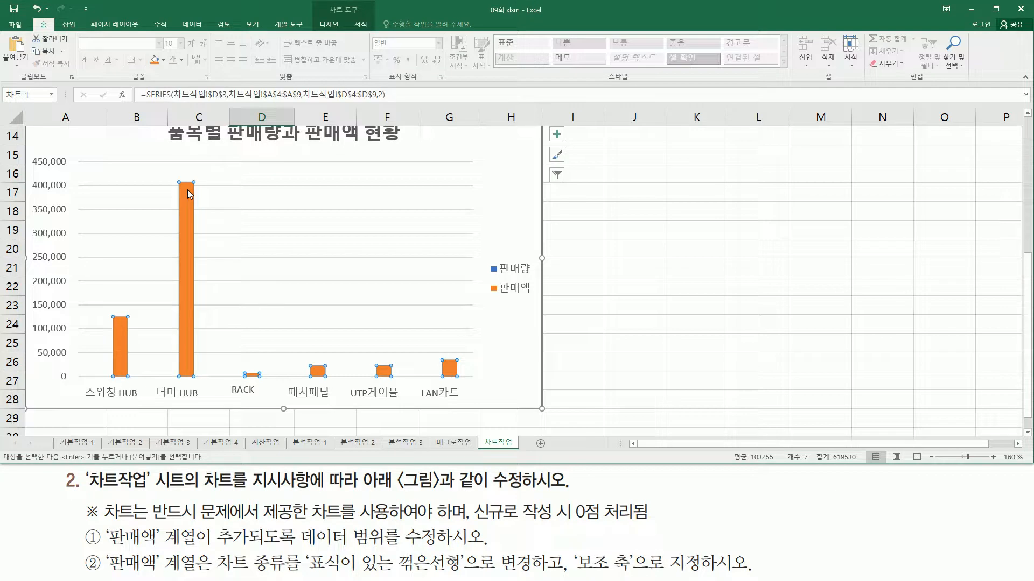
right_click(189, 194)
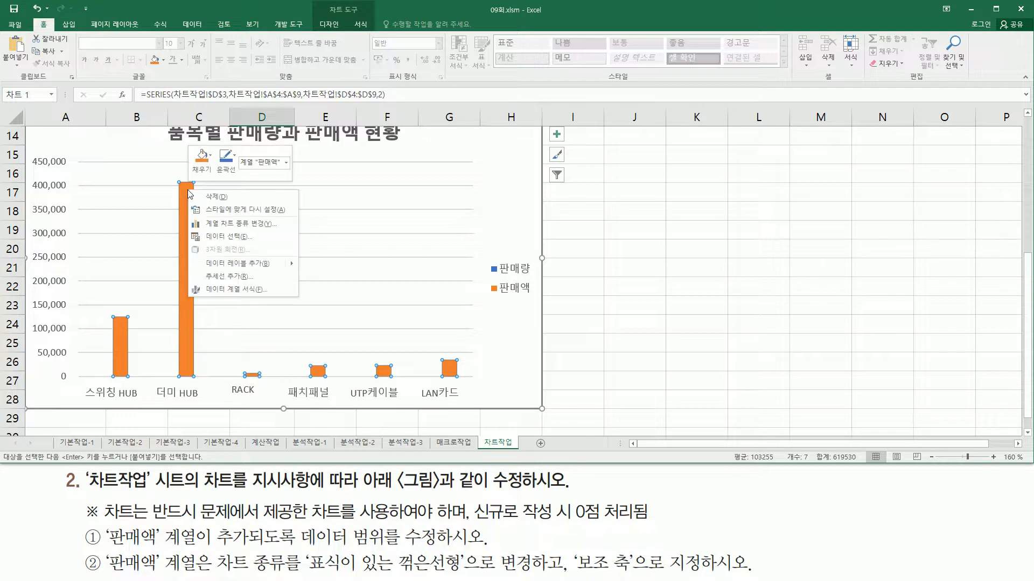
left_click(226, 230)
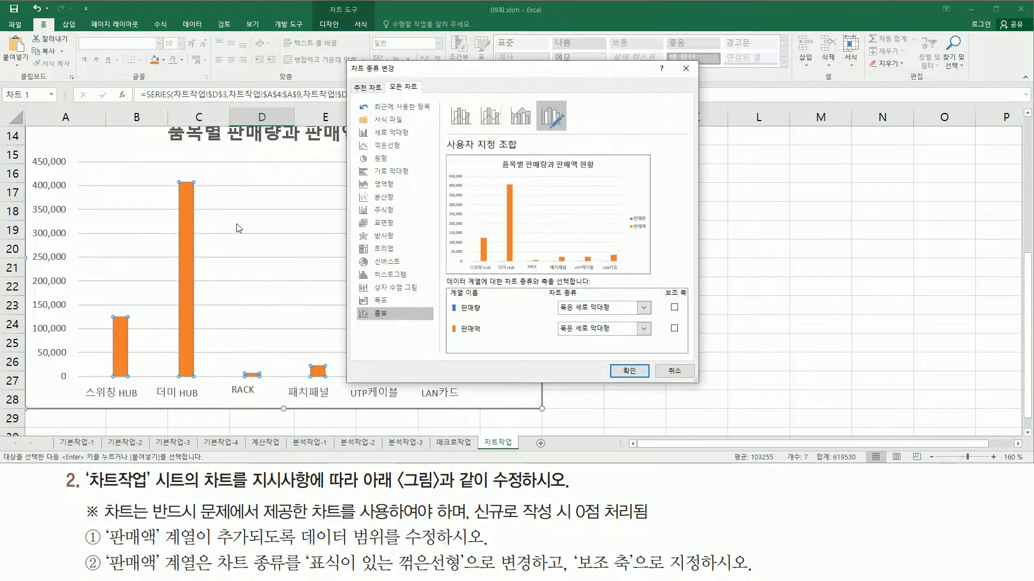
mouse_move(348, 58)
left_mouse_down()
mouse_move(478, 348)
mouse_move(699, 386)
left_mouse_up()
mouse_move(449, 299)
left_mouse_down()
mouse_move(482, 315)
mouse_move(452, 329)
mouse_move(484, 337)
left_mouse_up()
mouse_move(546, 286)
left_mouse_down()
mouse_move(562, 314)
mouse_move(656, 345)
left_mouse_up()
key("Escape")
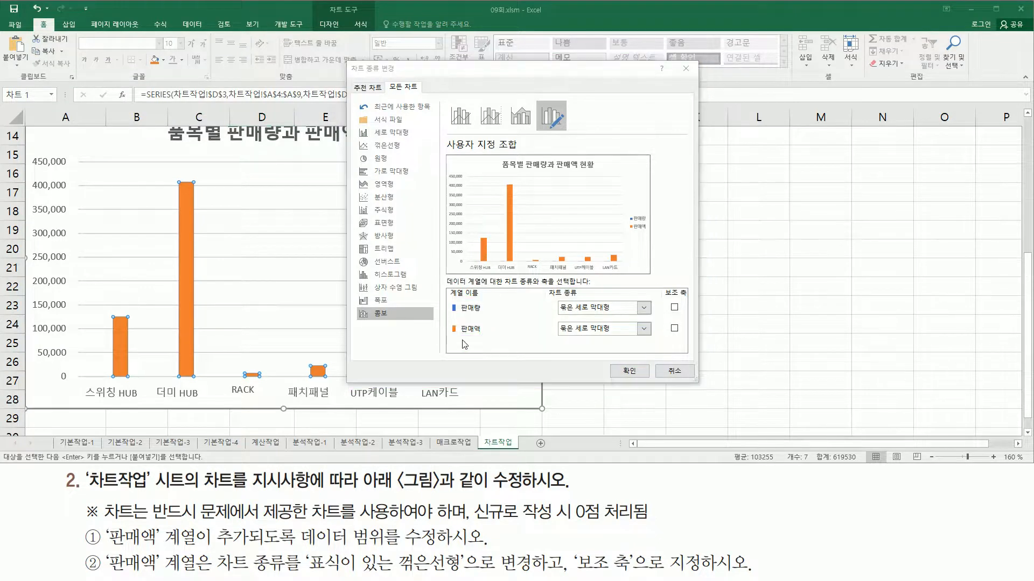
left_click_drag(451, 321, 489, 339)
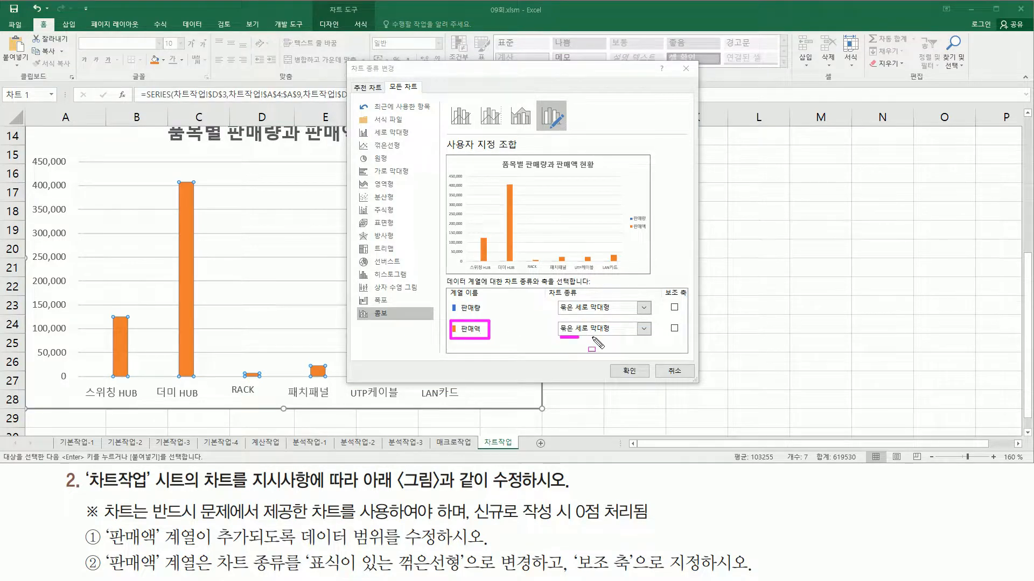
key("Escape")
left_click(622, 329)
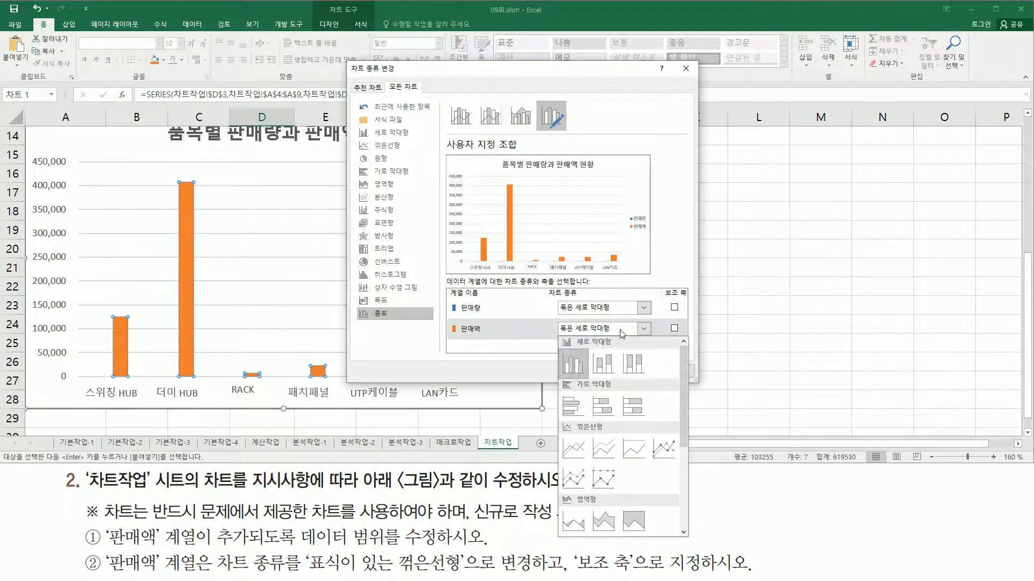
left_click(663, 446)
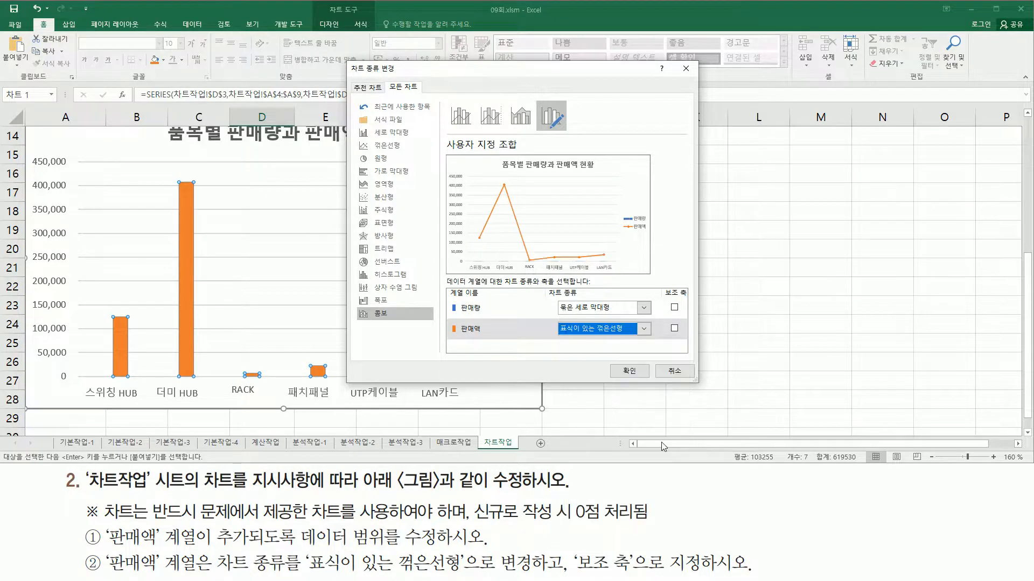
Assign the 판매액 series to the secondary axis (보조 축) and apply the chart type changes
mouse_move(486, 336)
left_mouse_down()
mouse_move(498, 347)
mouse_move(656, 348)
left_mouse_up()
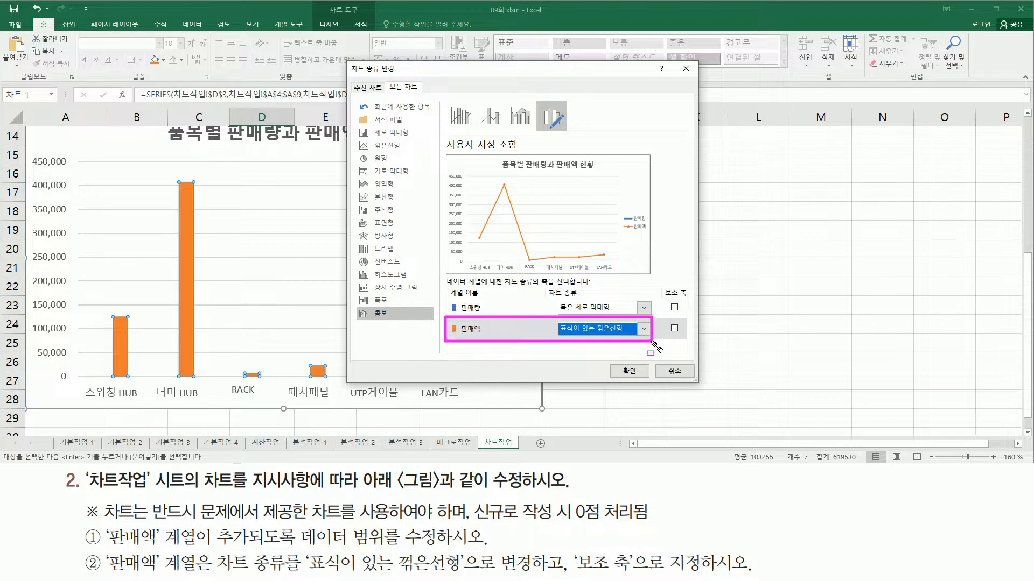
left_click_drag(661, 284, 690, 300)
left_click_drag(666, 322, 683, 337)
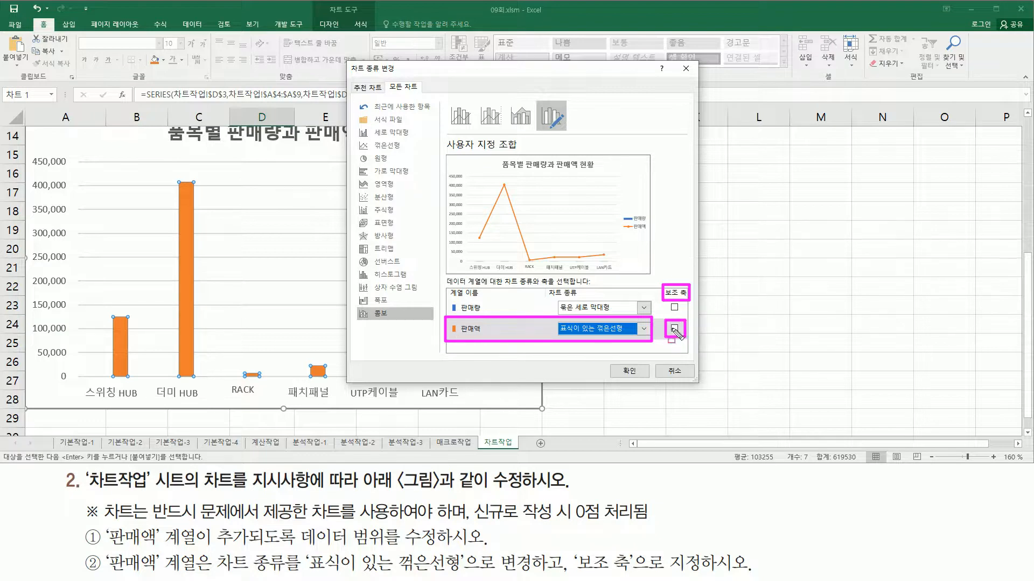
key("Escape")
left_click(674, 328)
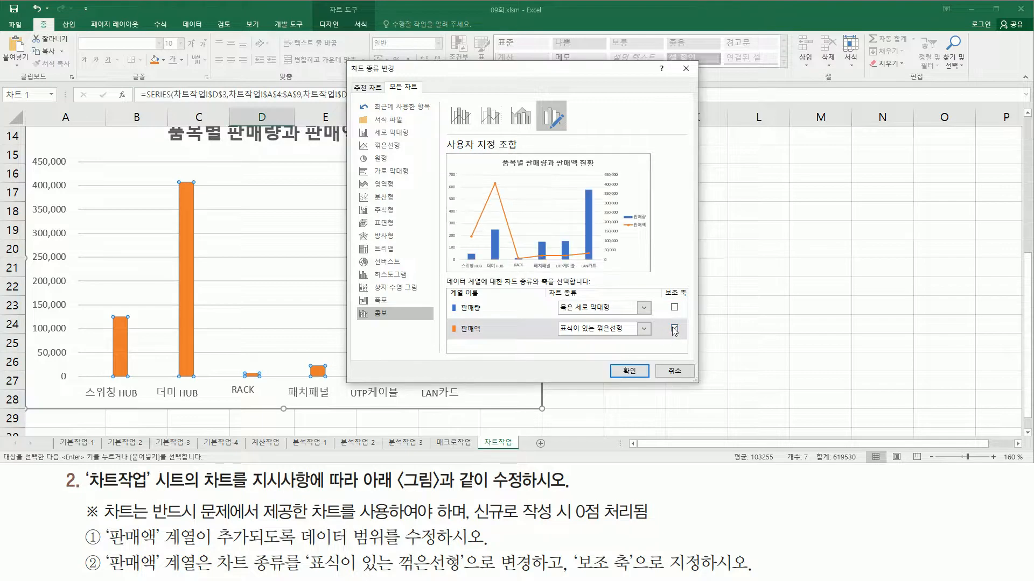
left_click_drag(449, 320, 486, 339)
mouse_move(550, 316)
left_mouse_down()
mouse_move(563, 330)
mouse_move(653, 341)
left_mouse_up()
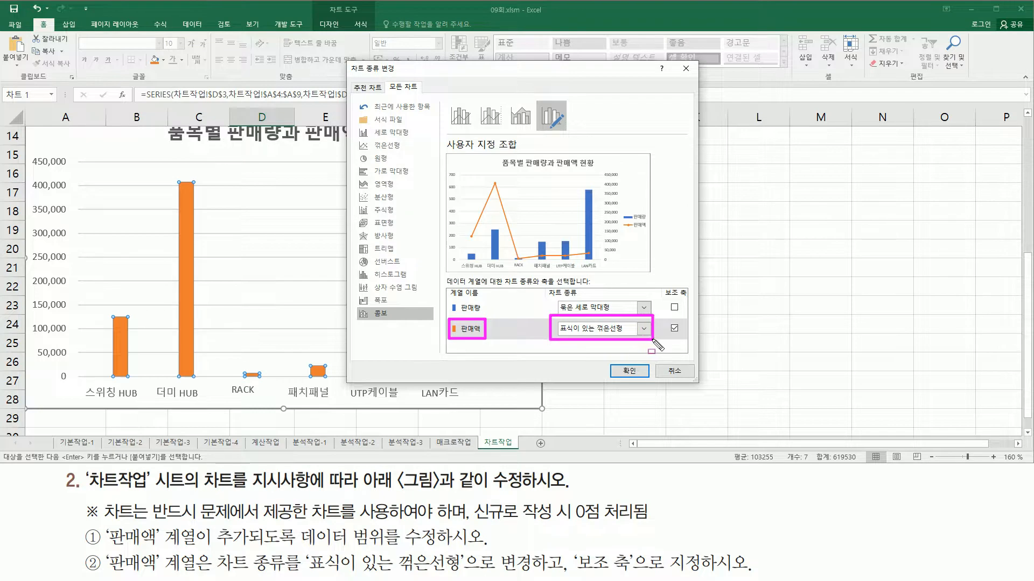
left_click_drag(666, 319, 684, 339)
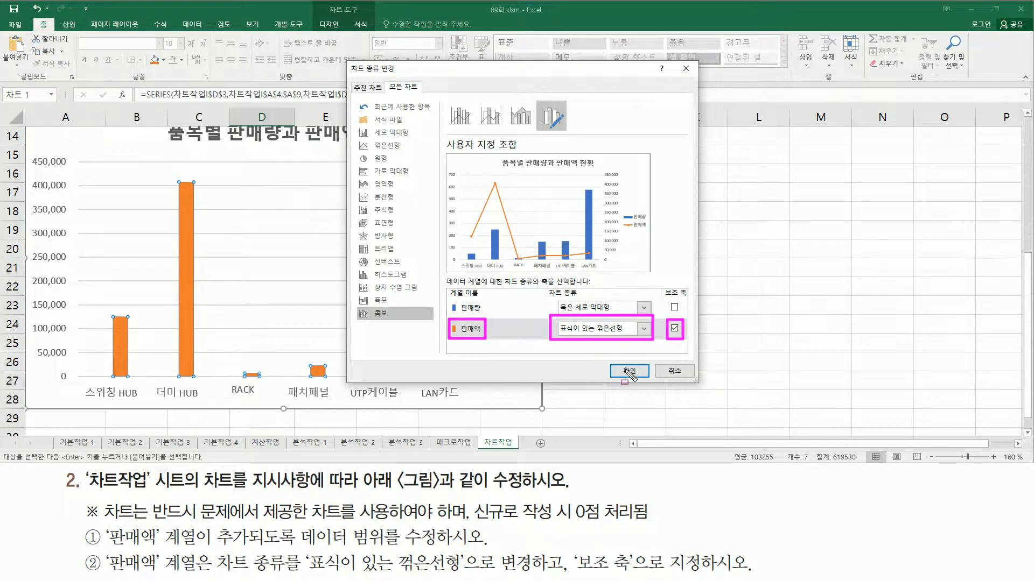
left_click(627, 371)
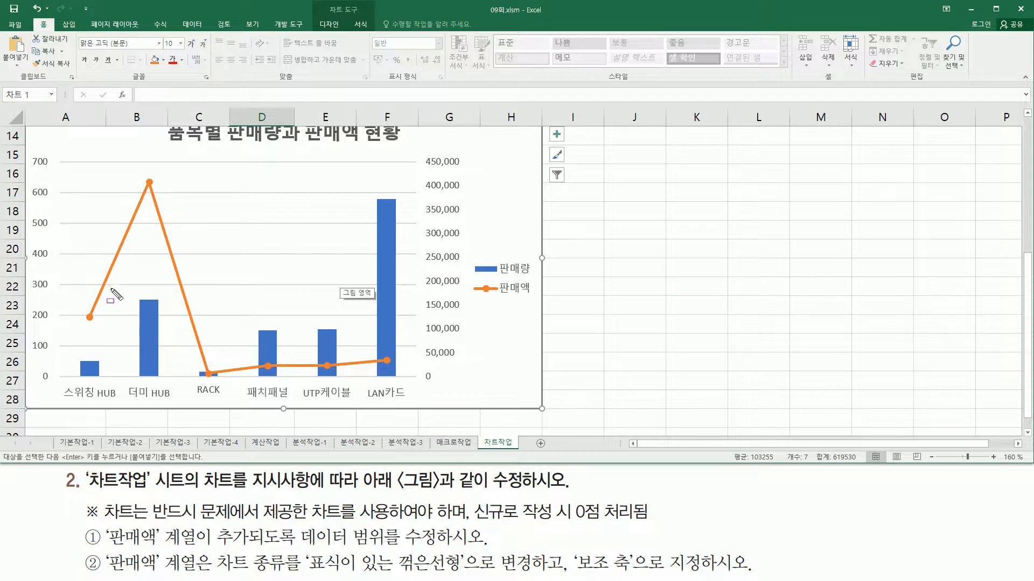
Examine the chart's secondary axis, and read the third instruction about the legend's border, fill and position
mouse_move(421, 151)
left_mouse_down()
mouse_move(433, 301)
mouse_move(464, 386)
left_mouse_up()
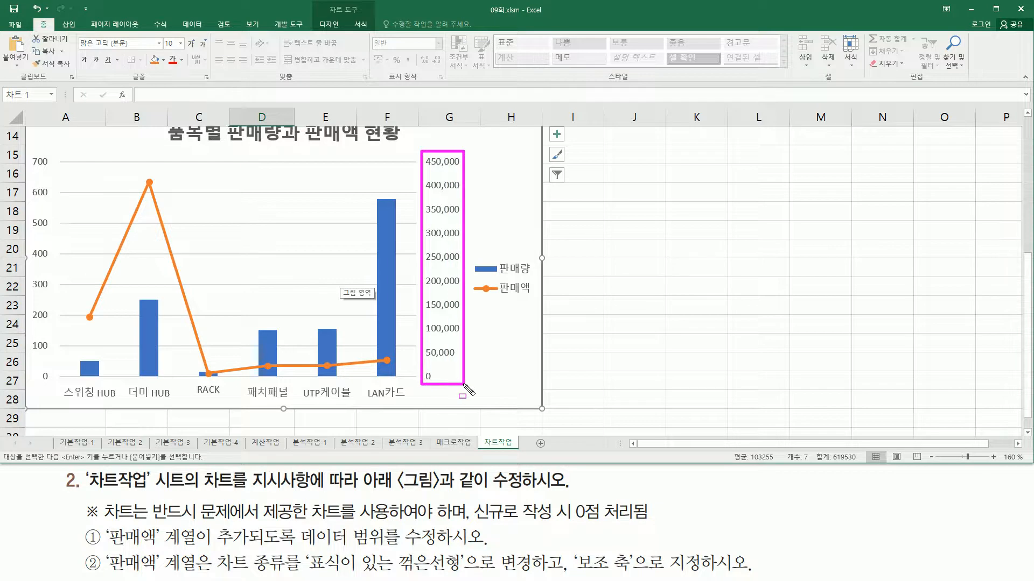
key("Escape")
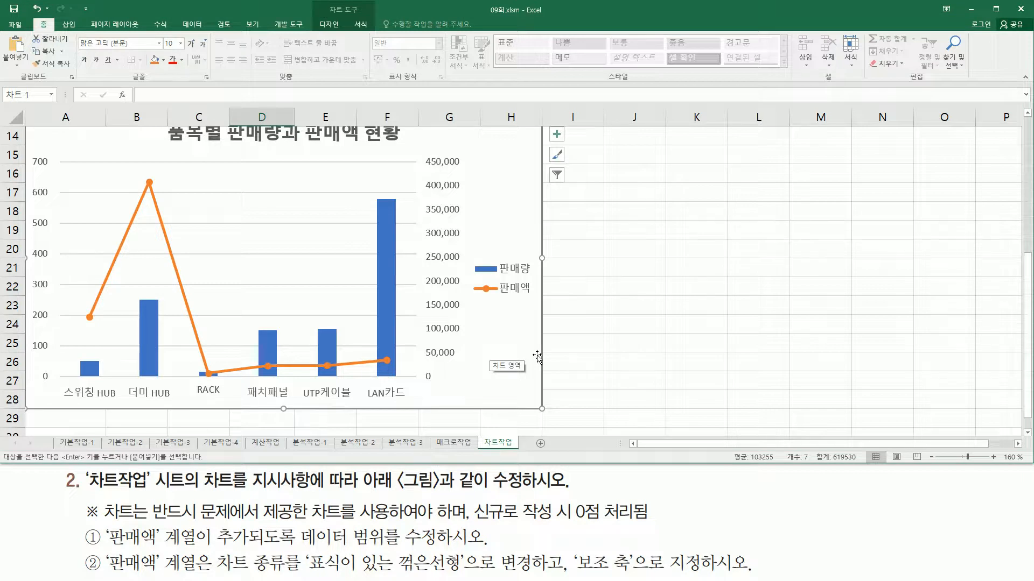
mouse_move(96, 494)
left_mouse_down()
mouse_move(147, 523)
mouse_move(629, 524)
left_mouse_up()
left_click_drag(749, 520, 914, 518)
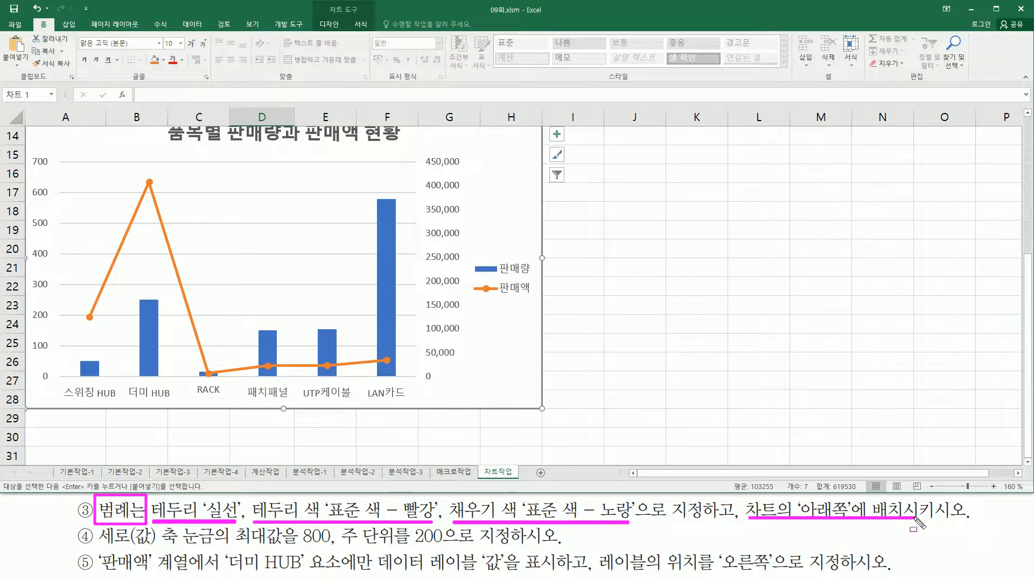
mouse_move(472, 253)
left_mouse_down()
mouse_move(477, 277)
mouse_move(534, 302)
left_mouse_up()
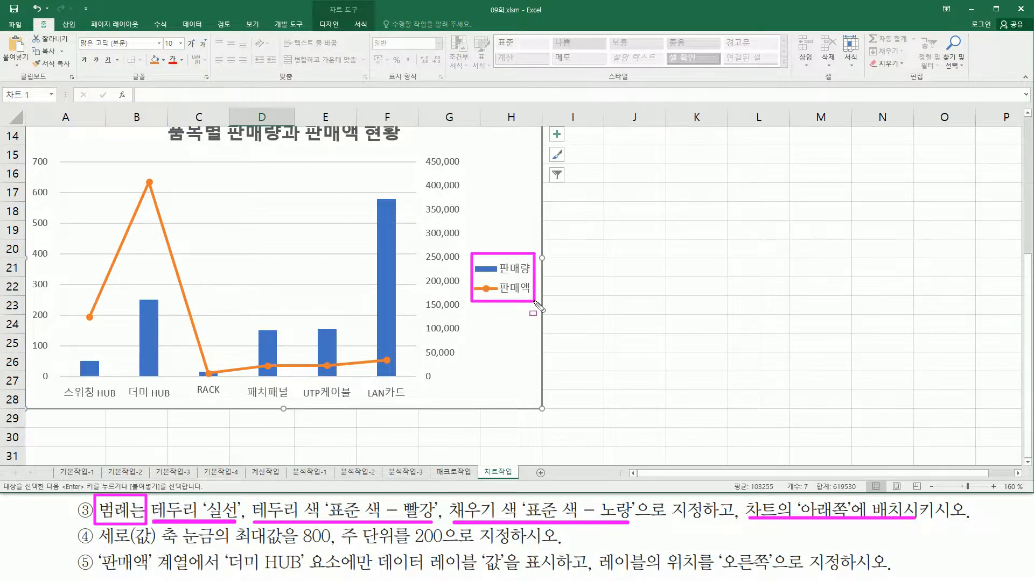
Set the legend's position to 아래쪽 so it sits below the chart's plot area
left_click(515, 281)
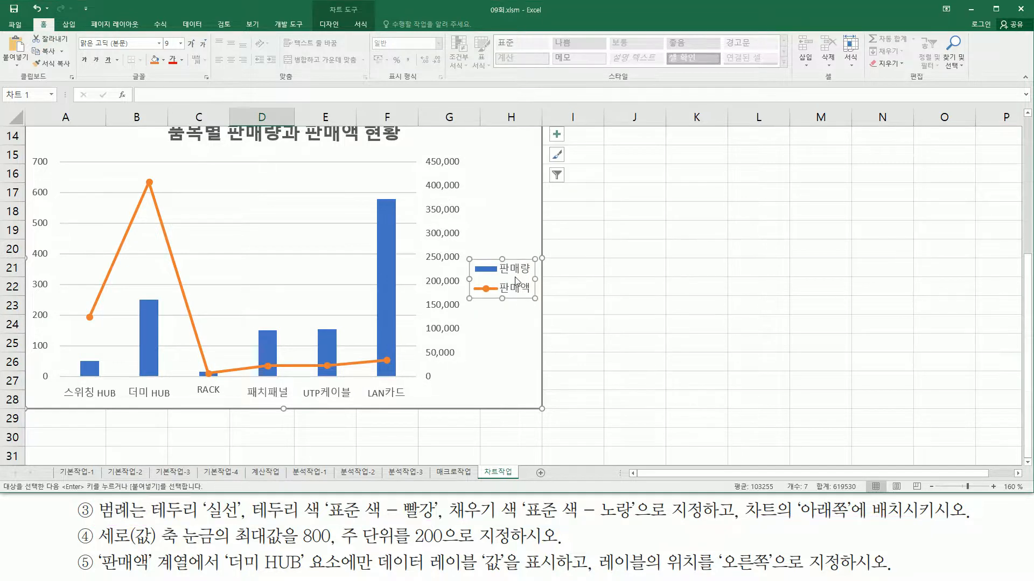
double_click(515, 281)
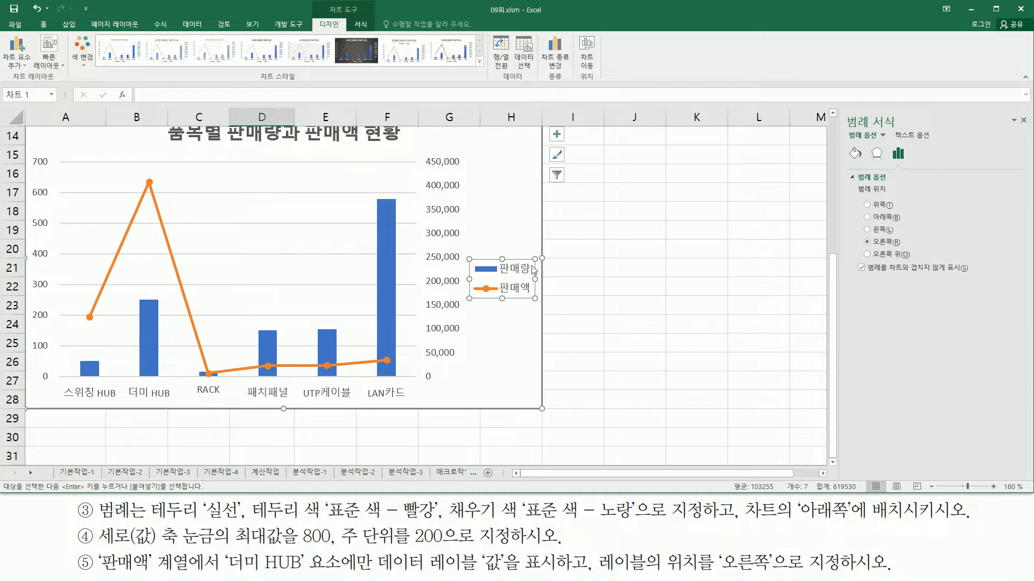
left_click_drag(841, 109, 1030, 132)
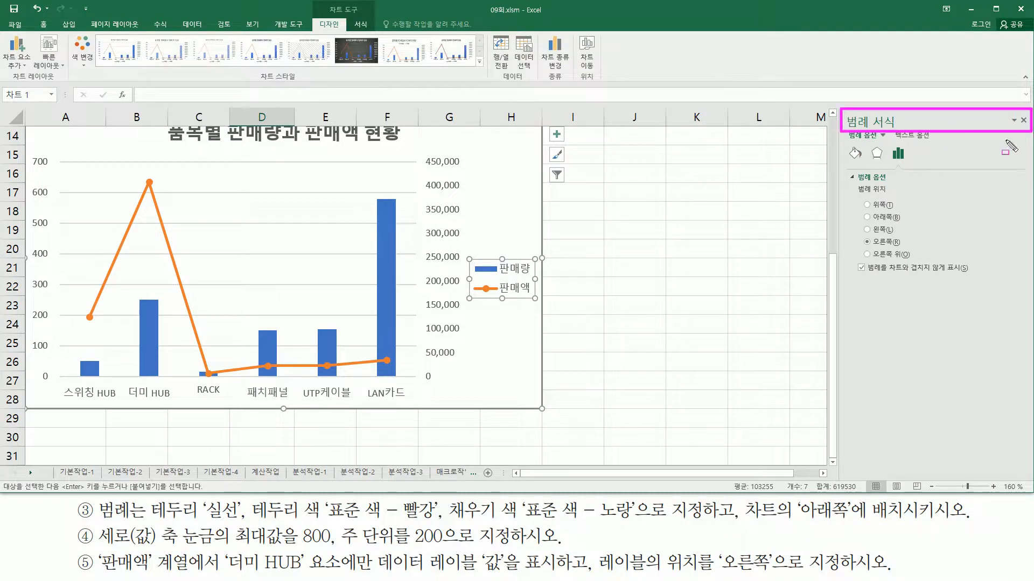
mouse_move(851, 185)
left_mouse_down()
mouse_move(937, 272)
mouse_move(930, 264)
left_mouse_up()
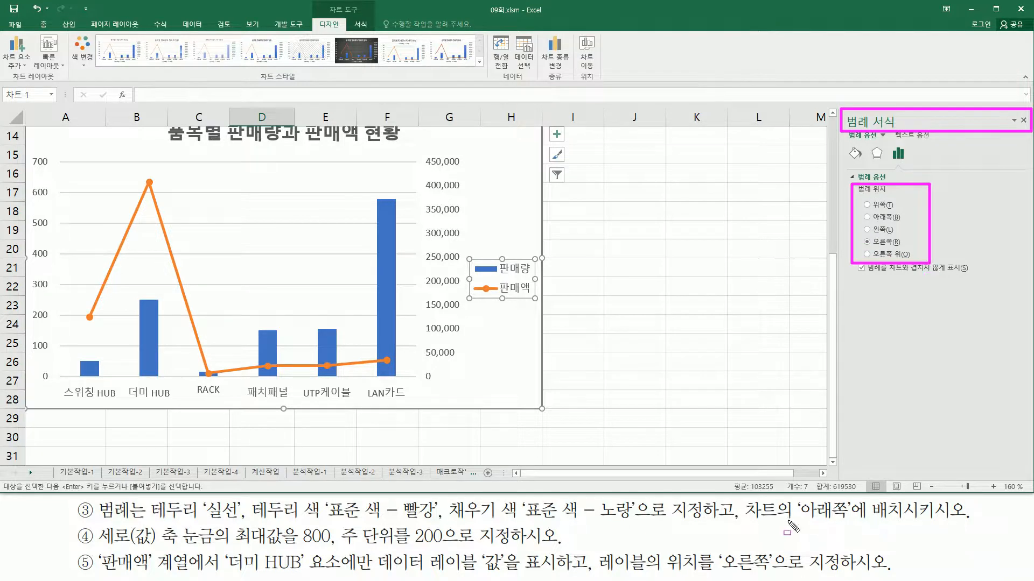
left_click_drag(749, 522, 912, 522)
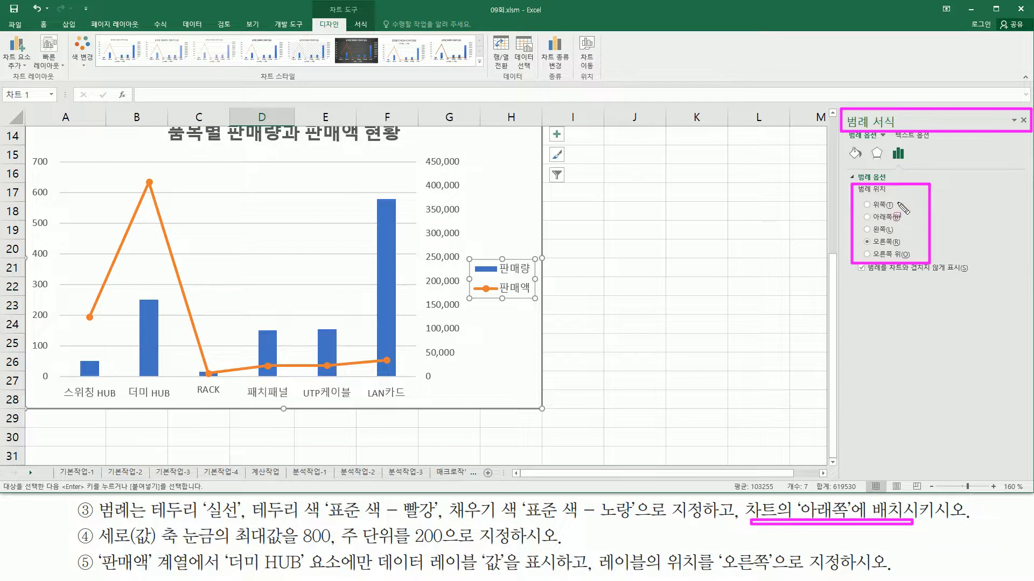
key("Escape")
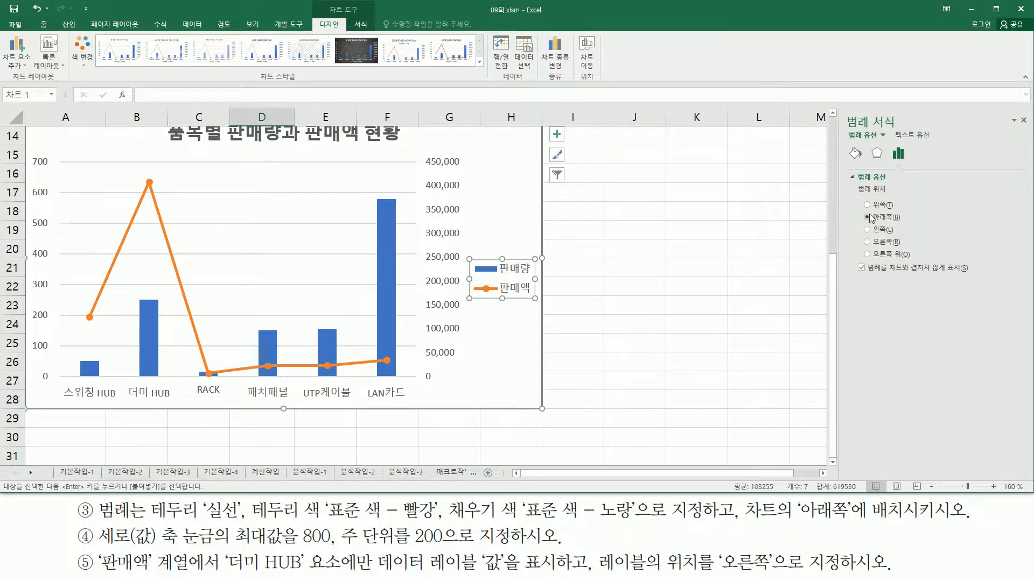
key("ctrl+2")
left_click_drag(212, 377, 371, 408)
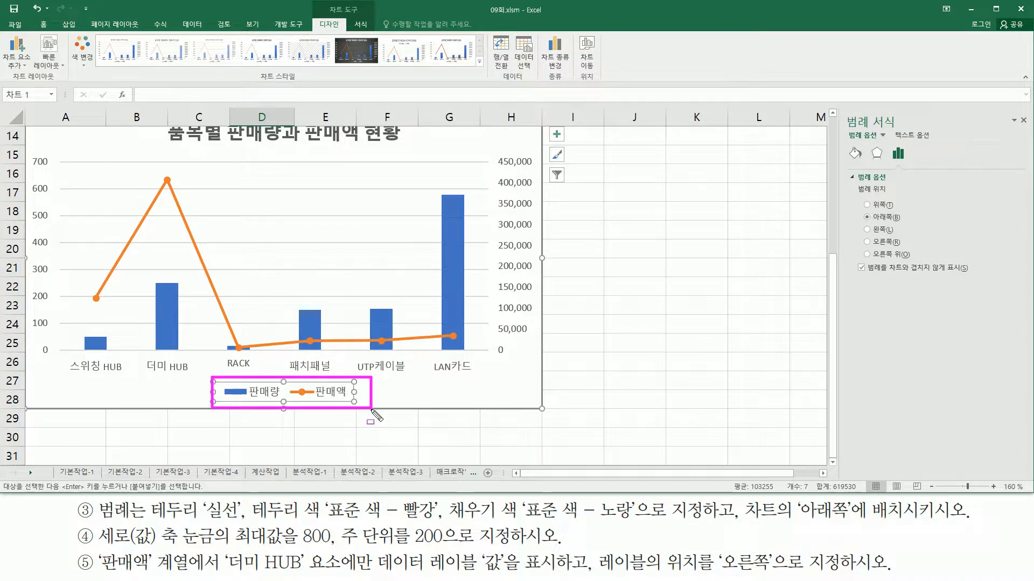
Give the legend a solid-line (실선) border in the standard colour red (표준 색 - 빨강)
mouse_move(149, 501)
left_mouse_down()
mouse_move(161, 516)
mouse_move(435, 541)
mouse_move(443, 520)
left_mouse_up()
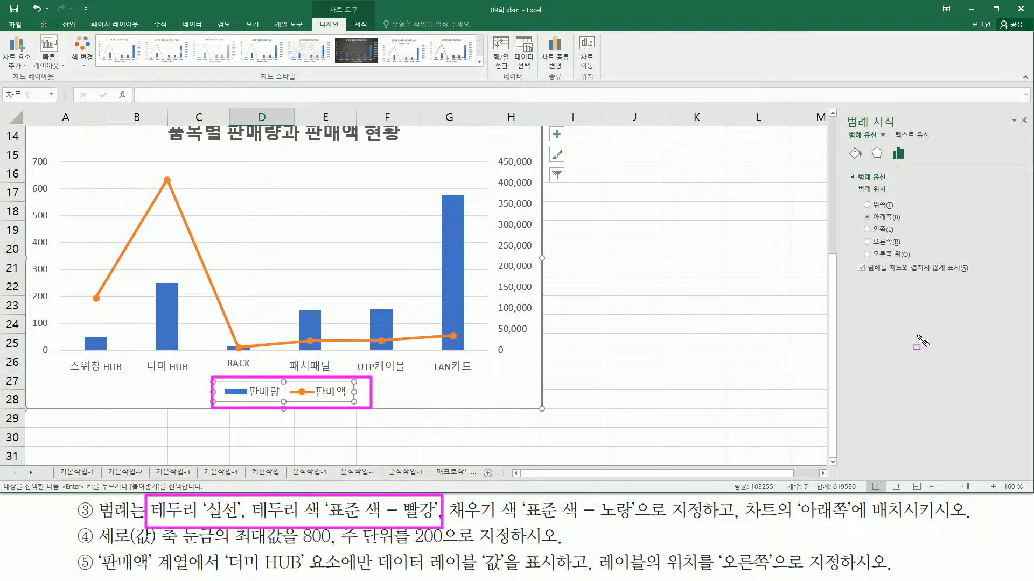
mouse_move(845, 144)
left_mouse_down()
mouse_move(868, 168)
mouse_move(861, 162)
left_mouse_up()
key("Escape")
left_click(855, 154)
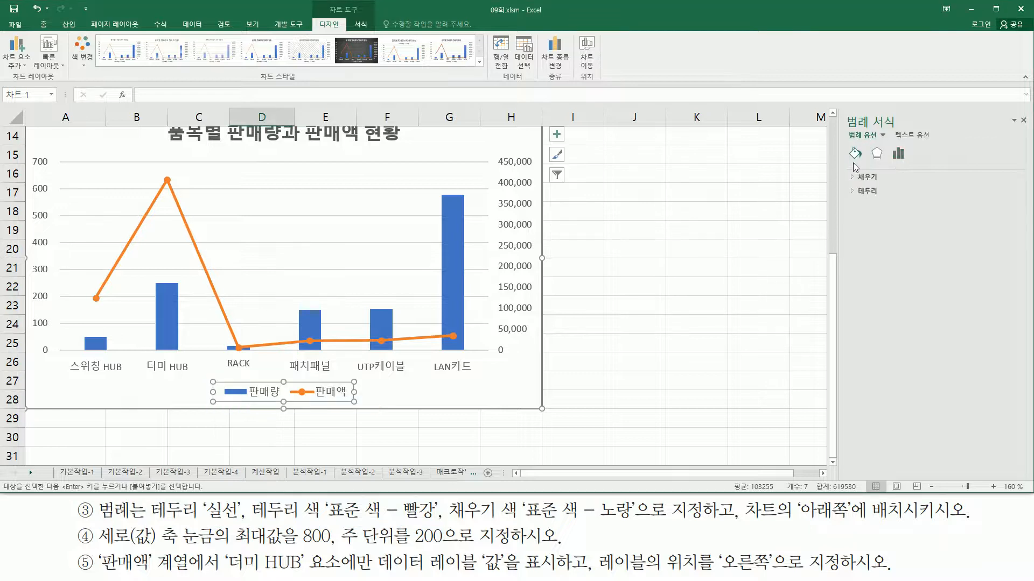
left_click_drag(846, 168, 889, 209)
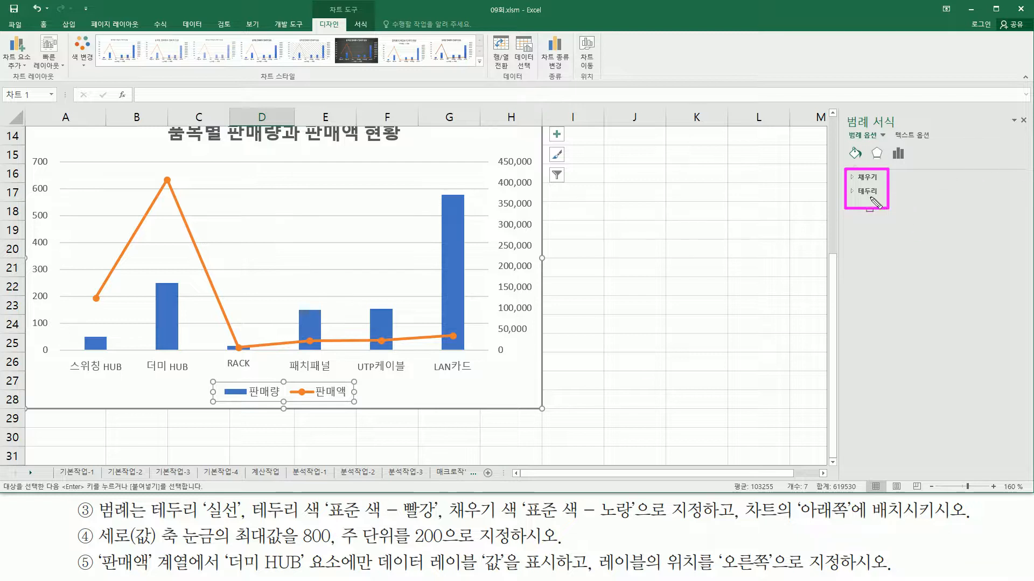
key("Escape")
left_click(867, 192)
key("ctrl+2")
mouse_move(852, 199)
left_mouse_down()
mouse_move(895, 406)
mouse_move(1022, 454)
left_mouse_up()
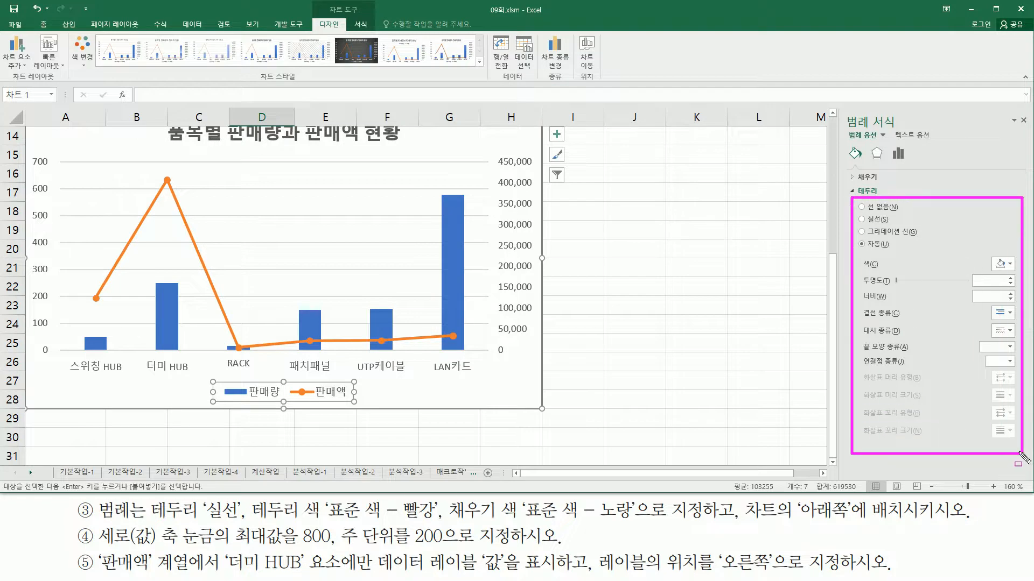
left_click_drag(154, 520, 237, 521)
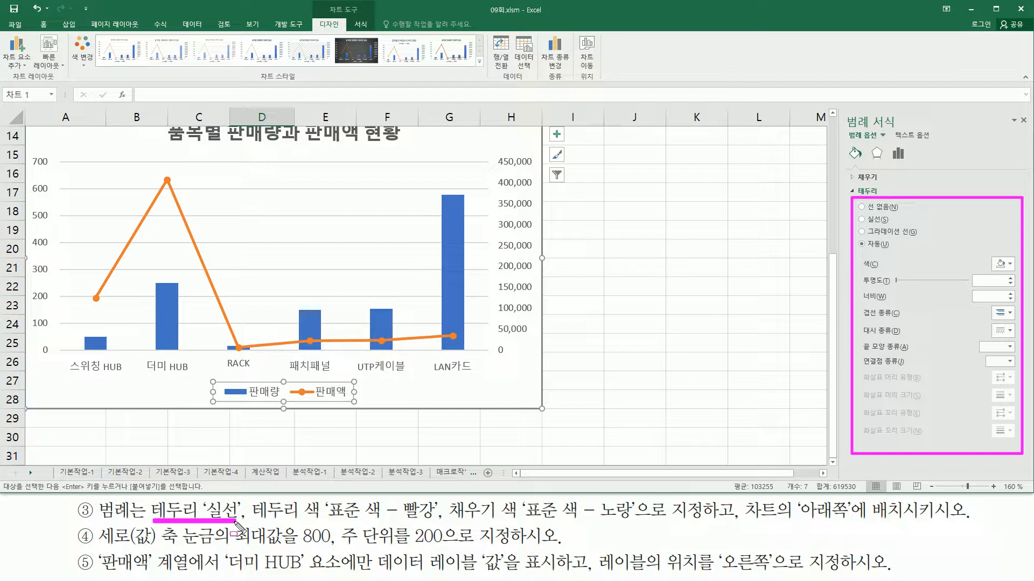
left_click_drag(260, 522, 433, 522)
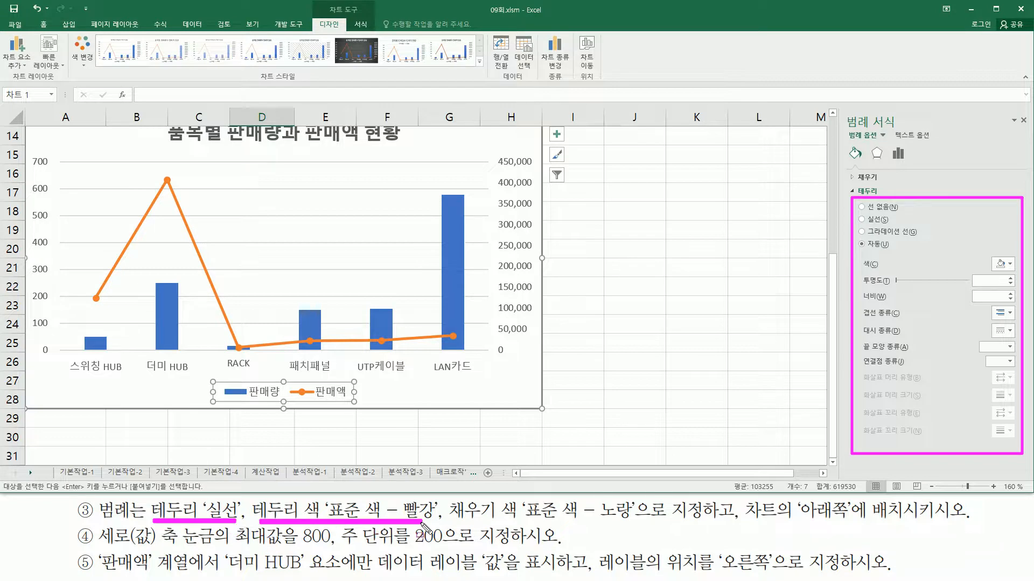
left_click_drag(855, 214, 898, 225)
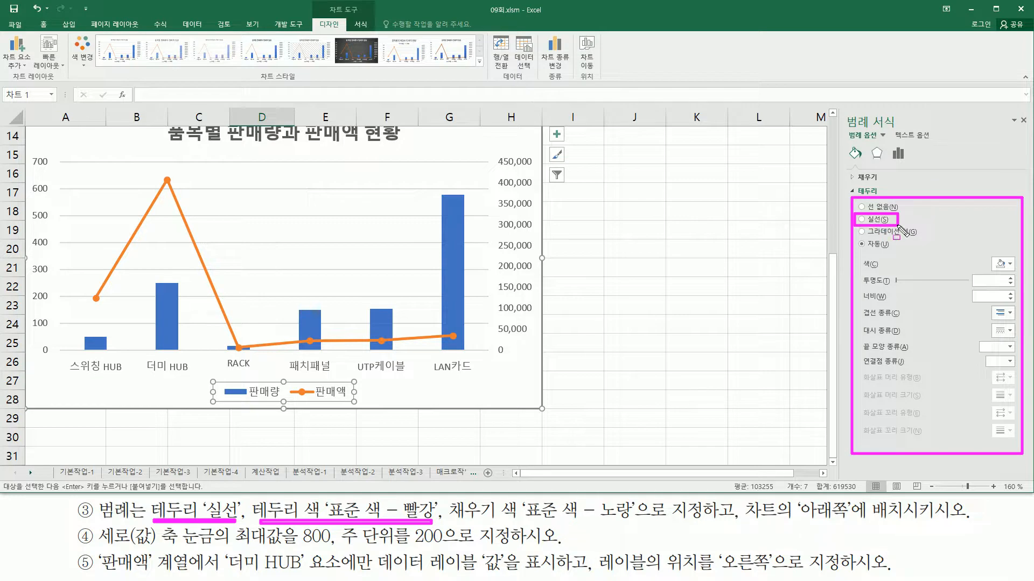
mouse_move(855, 257)
left_mouse_down()
mouse_move(939, 276)
mouse_move(1019, 275)
left_mouse_up()
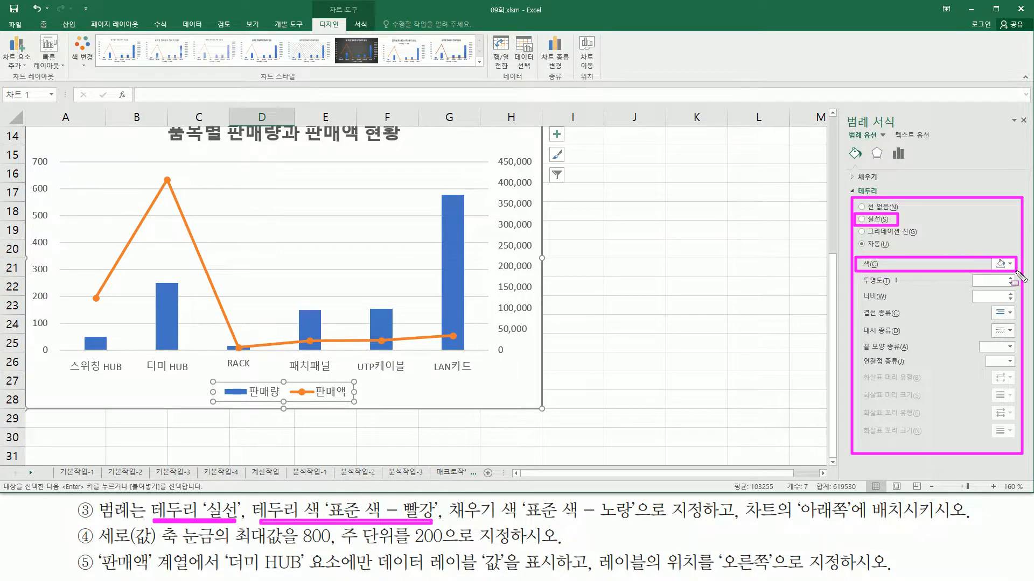
key("Escape")
left_click(865, 220)
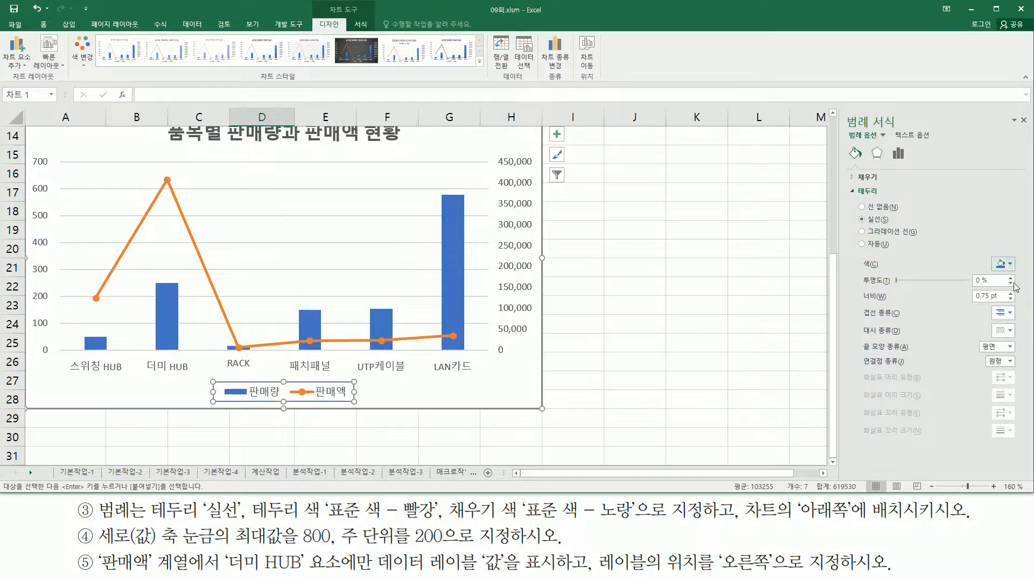
left_click(1003, 265)
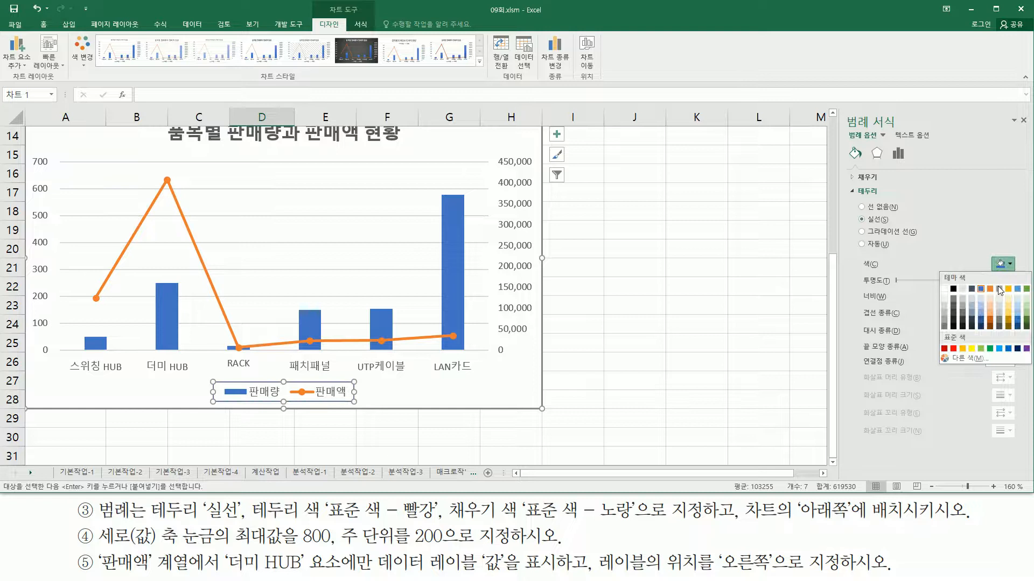
left_click(953, 349)
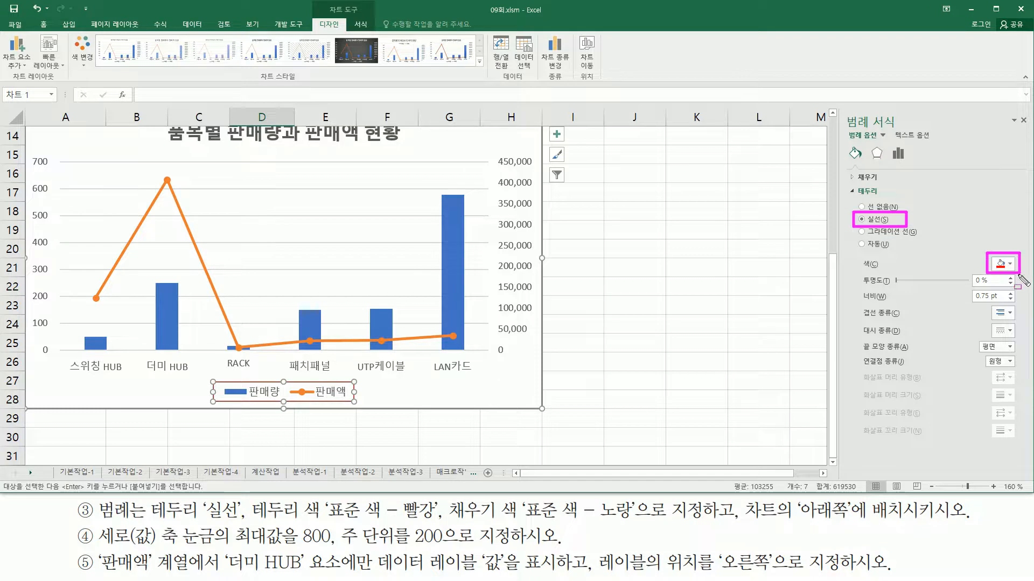
Fill the legend with the standard colour yellow (표준 색 - 노랑) and close the legend formatting settings
mouse_move(453, 523)
left_mouse_down()
mouse_move(632, 526)
mouse_move(639, 503)
left_mouse_up()
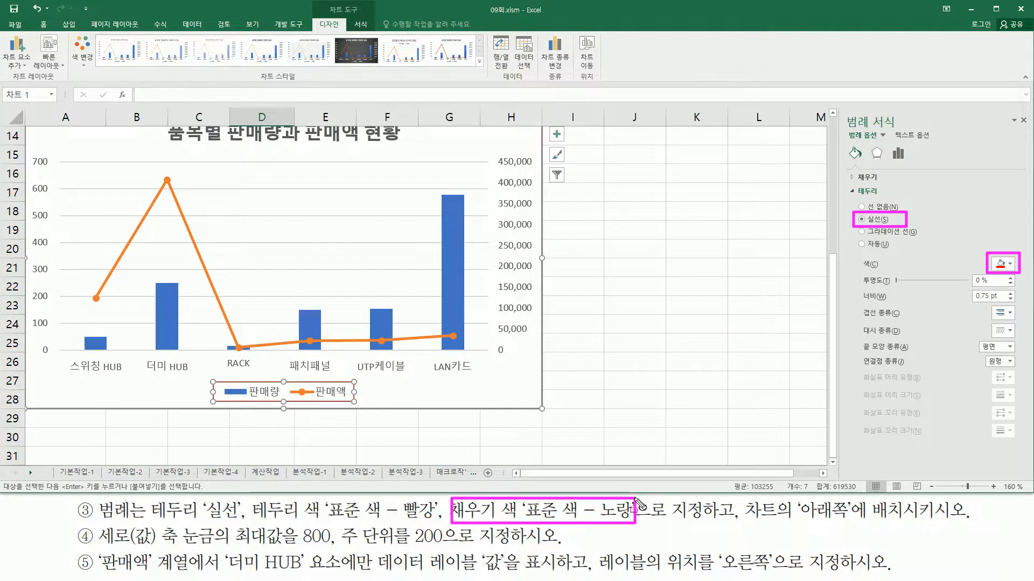
mouse_move(850, 183)
left_mouse_down()
mouse_move(850, 166)
mouse_move(878, 165)
mouse_move(873, 182)
left_mouse_up()
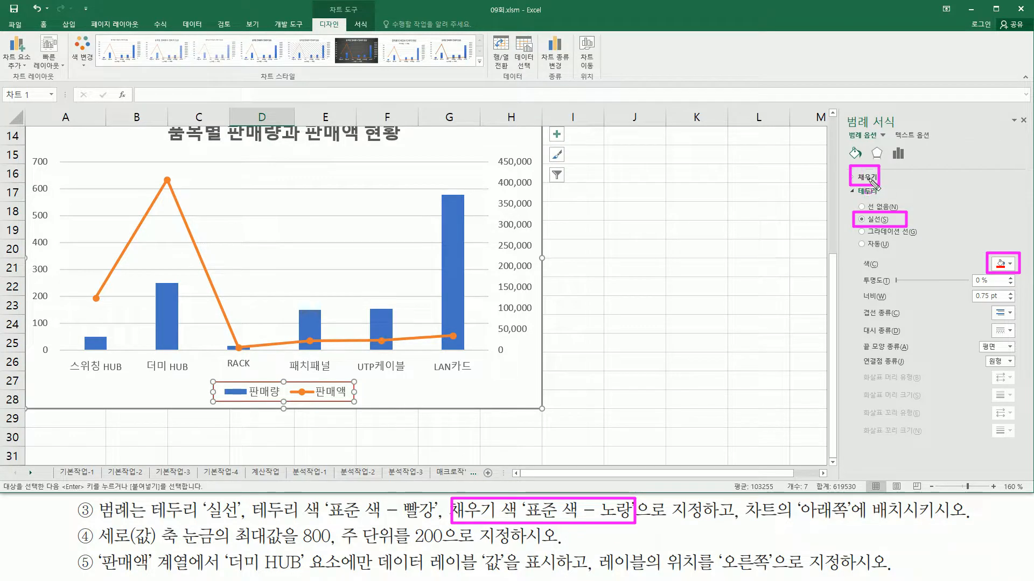
key("Escape")
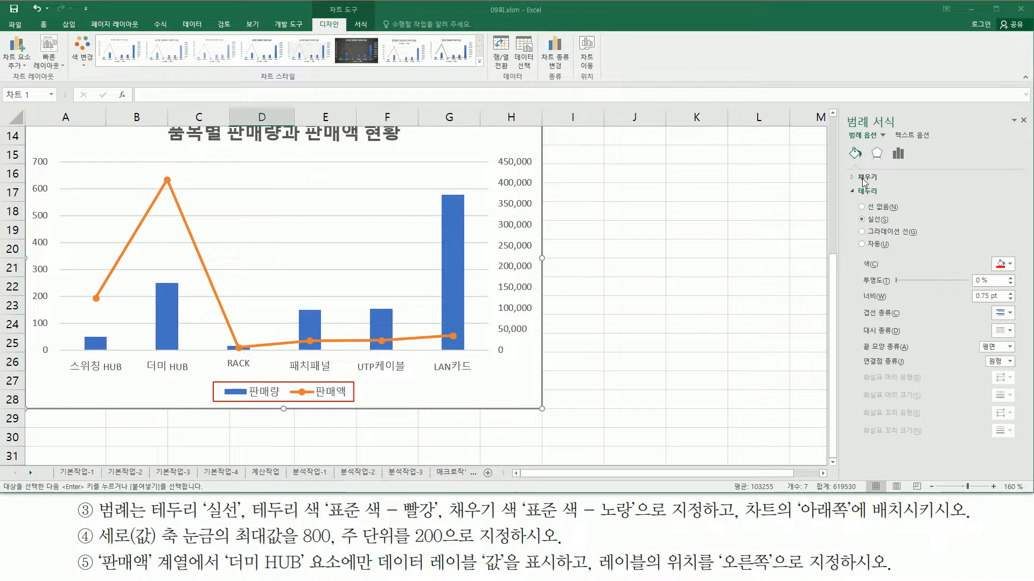
left_click(854, 177)
left_click_drag(860, 268, 1016, 291)
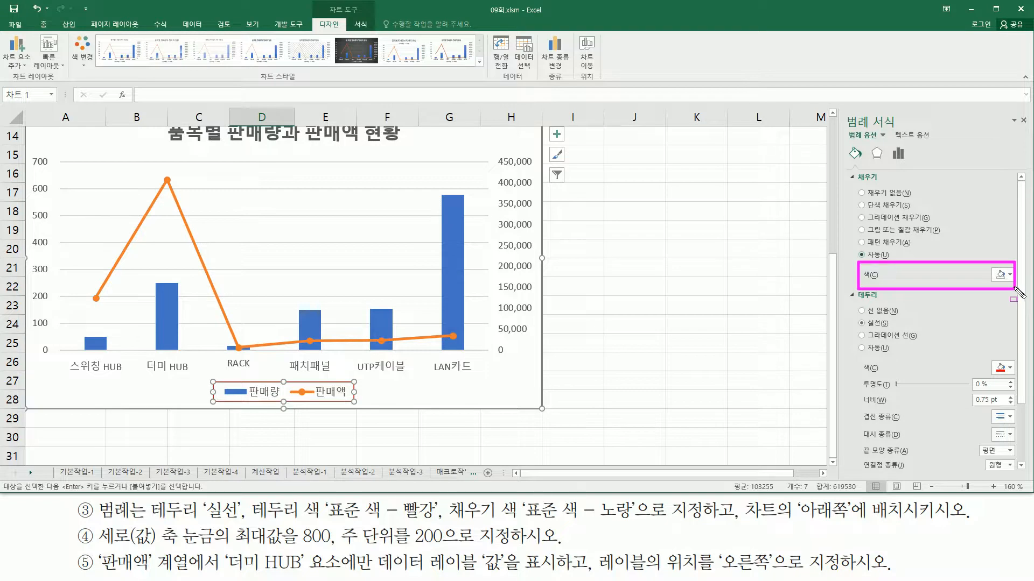
key("Escape")
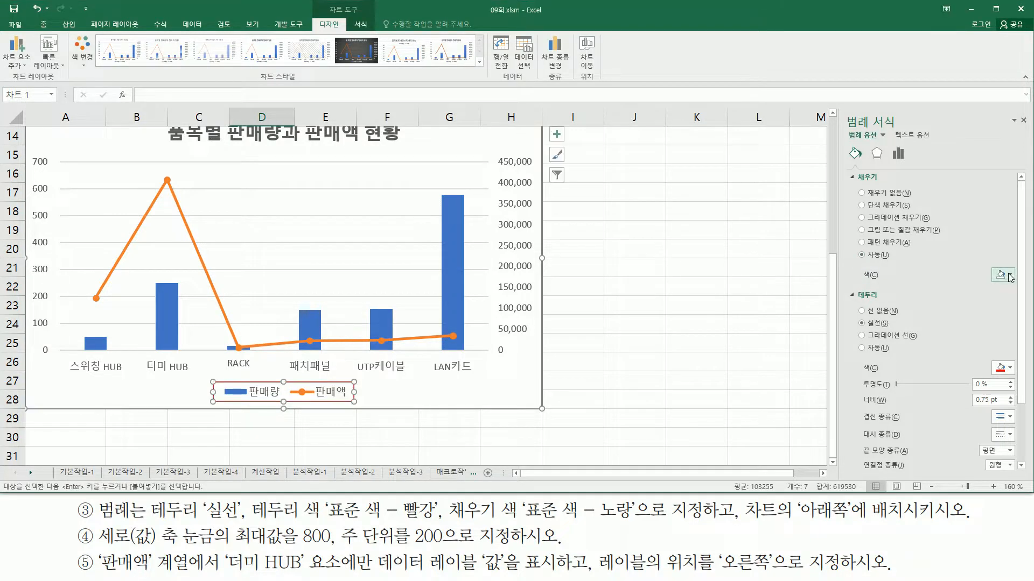
left_click(1007, 275)
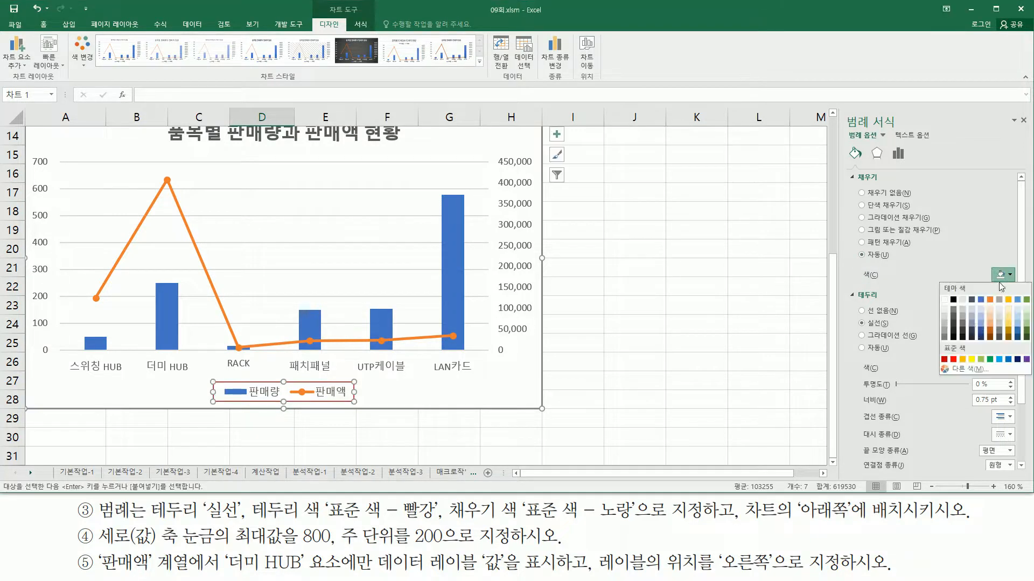
left_click(971, 359)
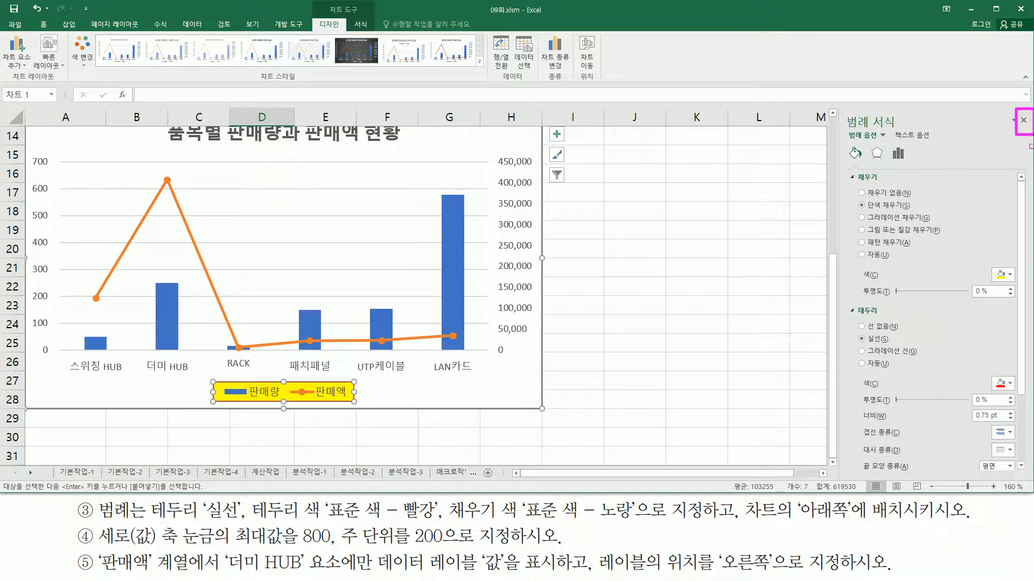
left_click(1023, 120)
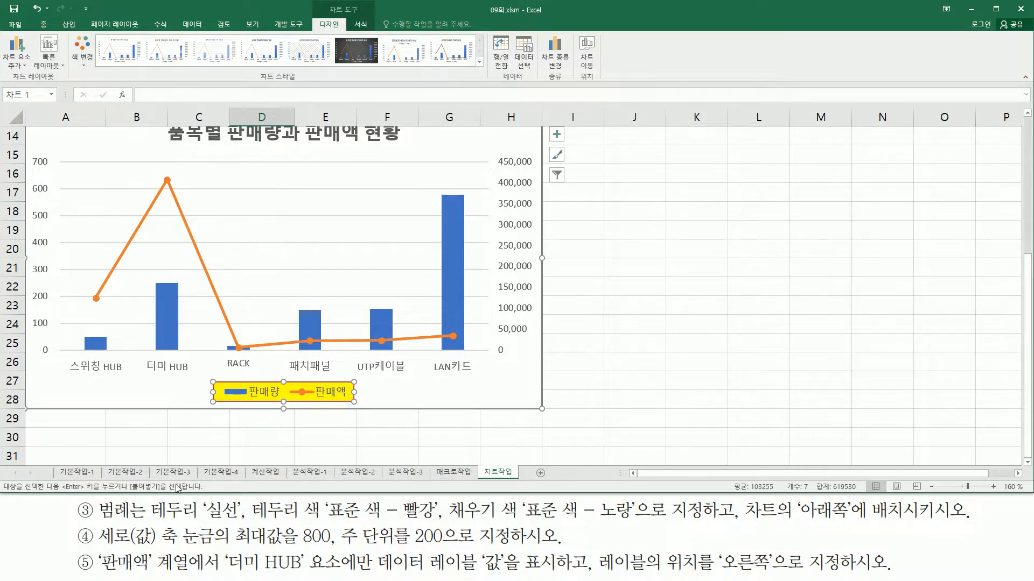
Set the maximum bound (최대) of the primary vertical value axis to 800
mouse_move(95, 521)
left_mouse_down()
mouse_move(182, 547)
mouse_move(445, 550)
left_mouse_up()
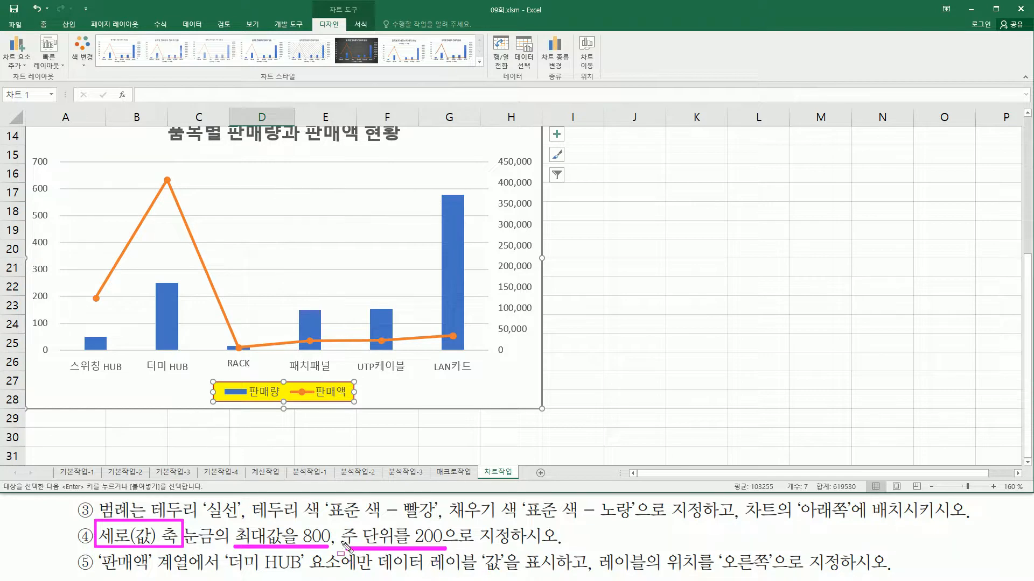
mouse_move(27, 145)
left_mouse_down()
mouse_move(64, 253)
mouse_move(68, 374)
left_mouse_up()
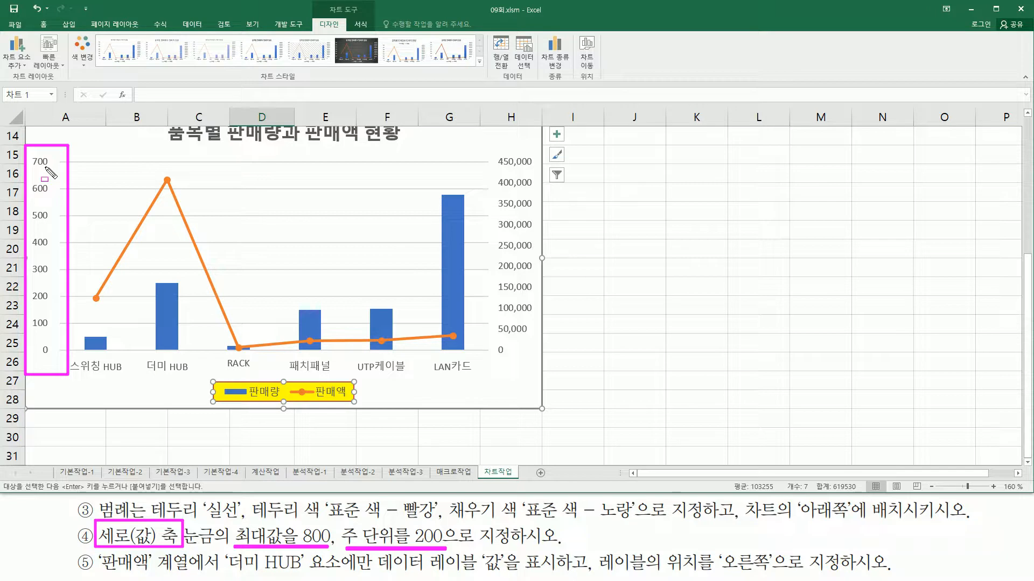
key("Escape")
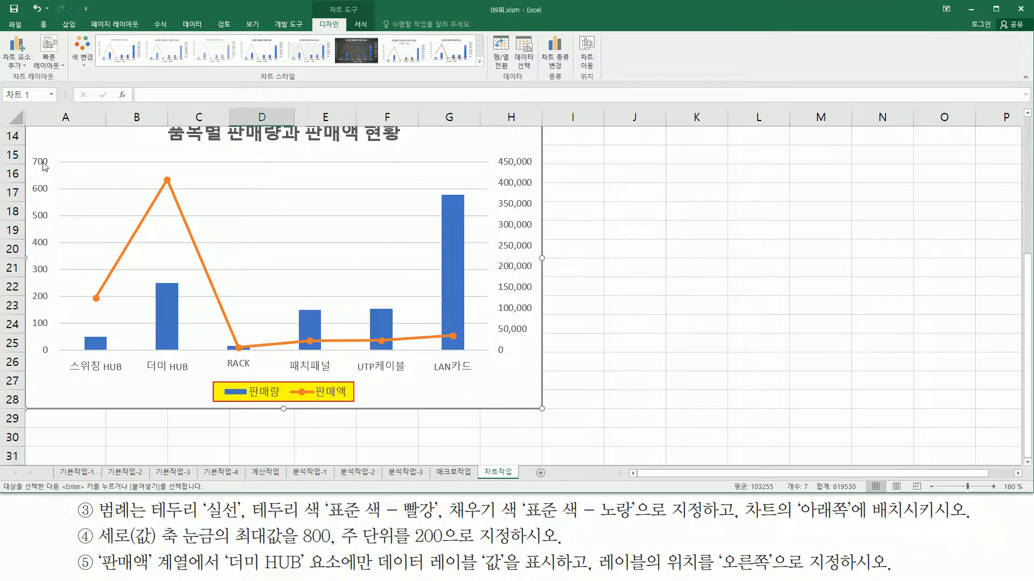
double_click(45, 166)
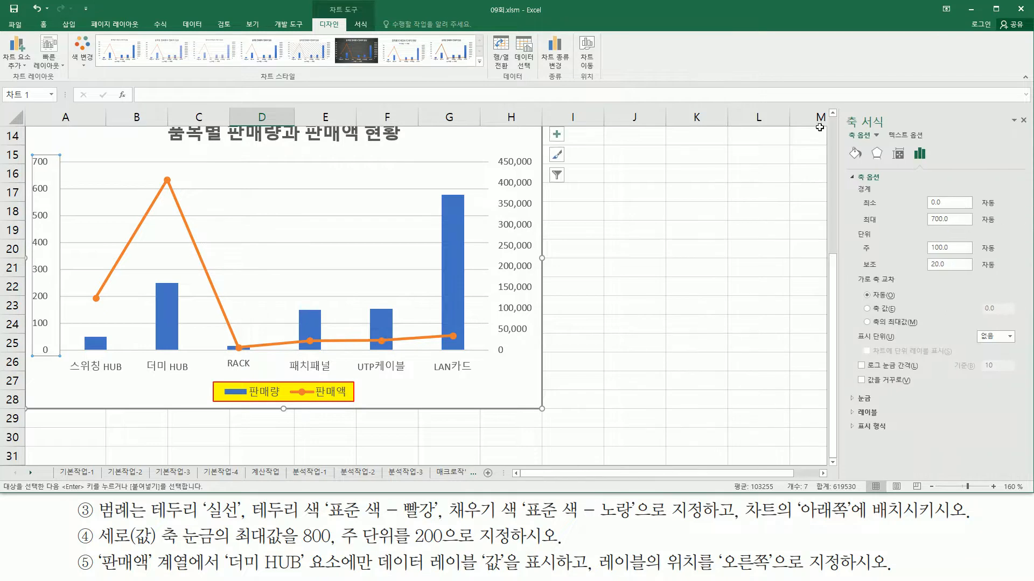
left_click_drag(1017, 128, 1026, 127)
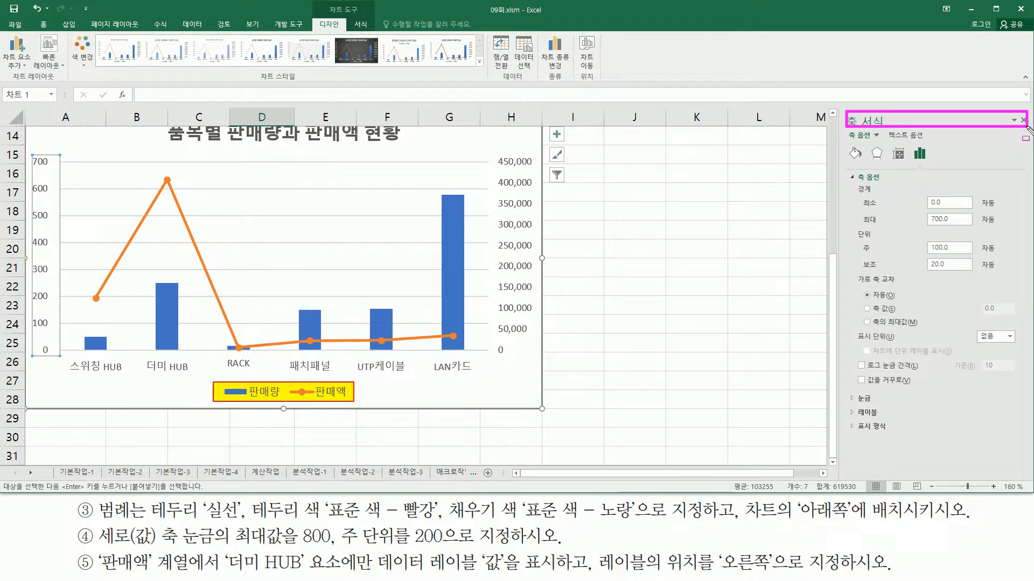
mouse_move(850, 195)
left_mouse_down()
mouse_move(923, 272)
mouse_move(978, 276)
left_mouse_up()
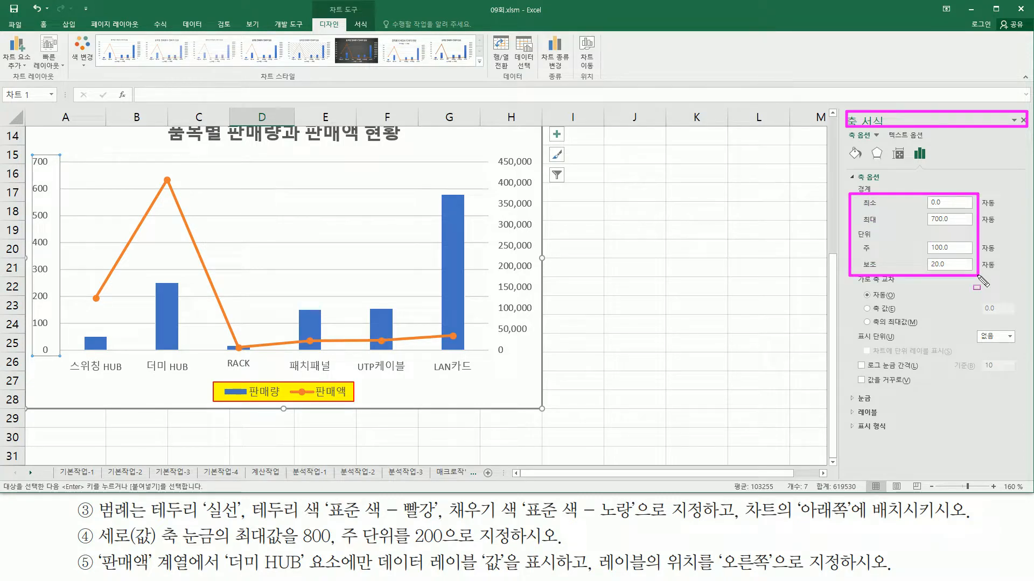
key("Escape")
left_click(961, 218)
key("BackSpace")
key("BackSpace")
key("BackSpace")
key("BackSpace")
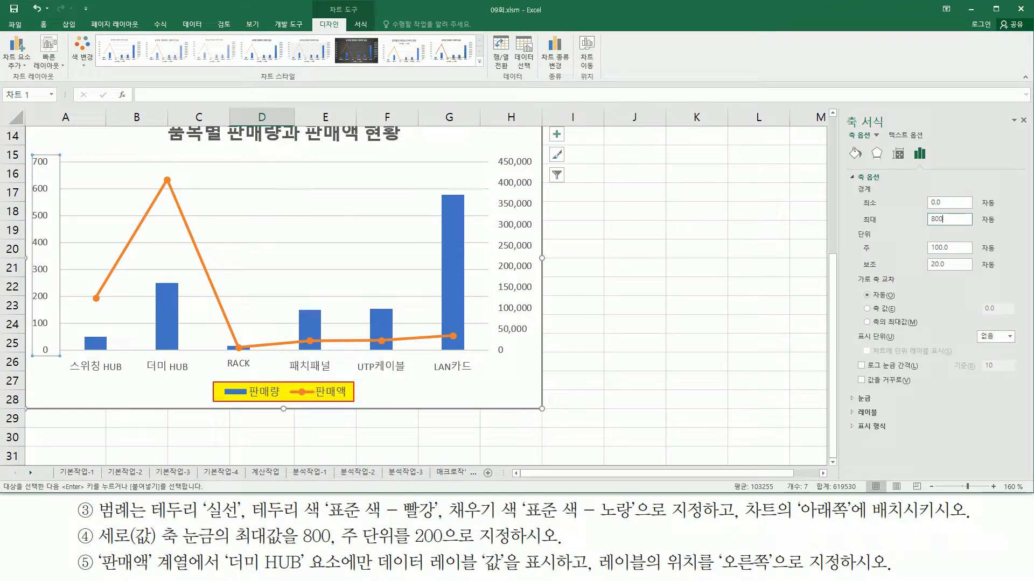
key("Return")
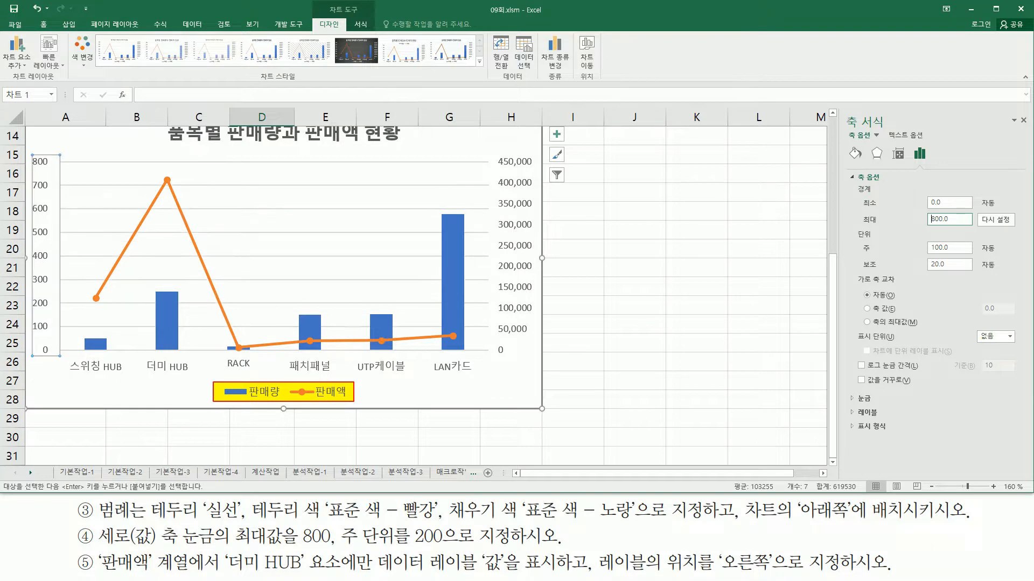
Set the major unit (주 단위) of the primary vertical value axis to 200
left_click_drag(340, 548, 451, 548)
left_click_drag(856, 238, 957, 259)
key("Escape")
left_click(960, 247)
key("BackSpace")
key("BackSpace")
key("BackSpace")
key("Return")
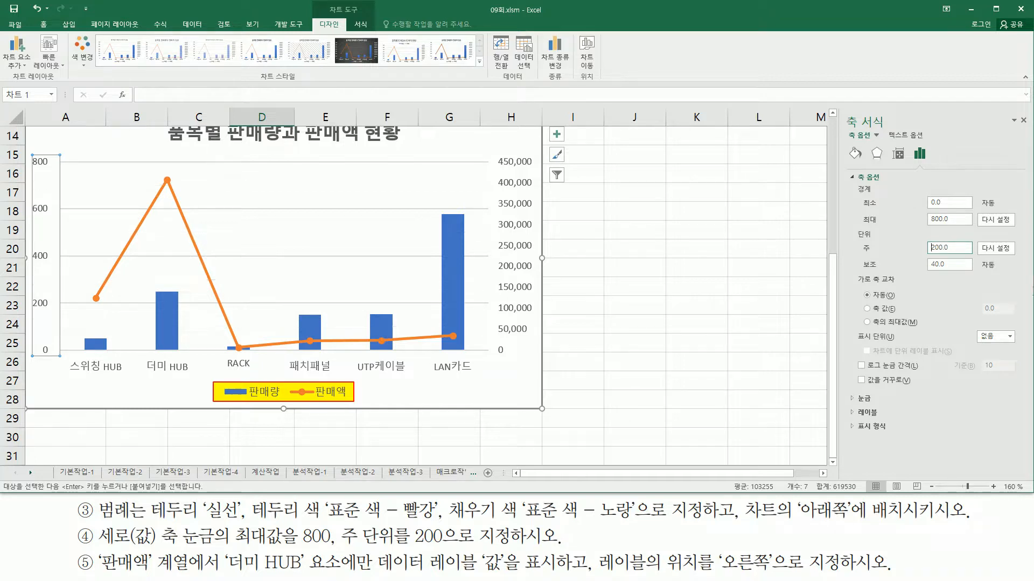
Check the maximum and major unit settings against the primary vertical axis scale, and close the axis formatting settings
left_click_drag(852, 210, 979, 226)
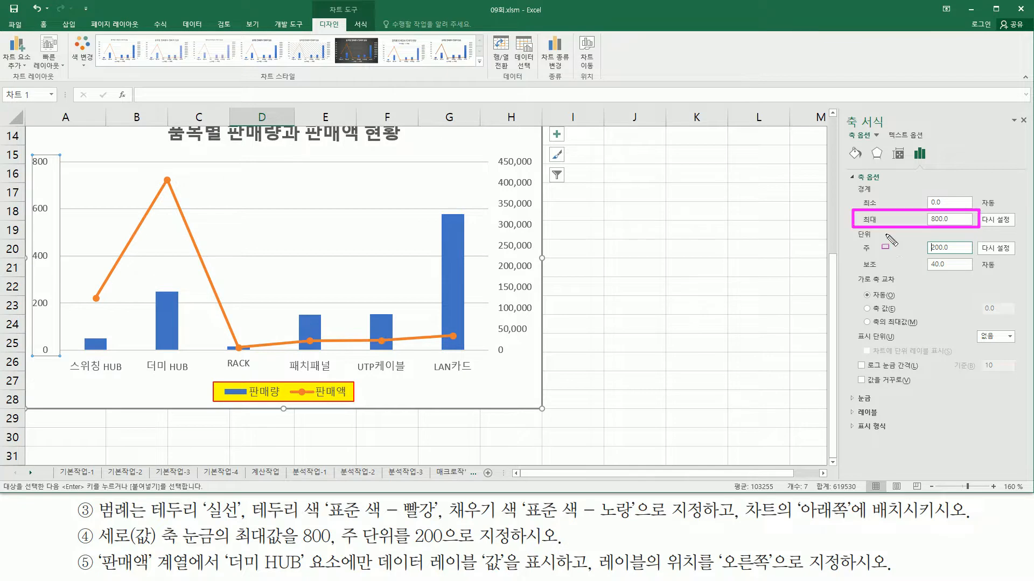
left_click_drag(859, 240, 965, 257)
left_click_drag(36, 340, 56, 366)
left_click_drag(31, 150, 64, 168)
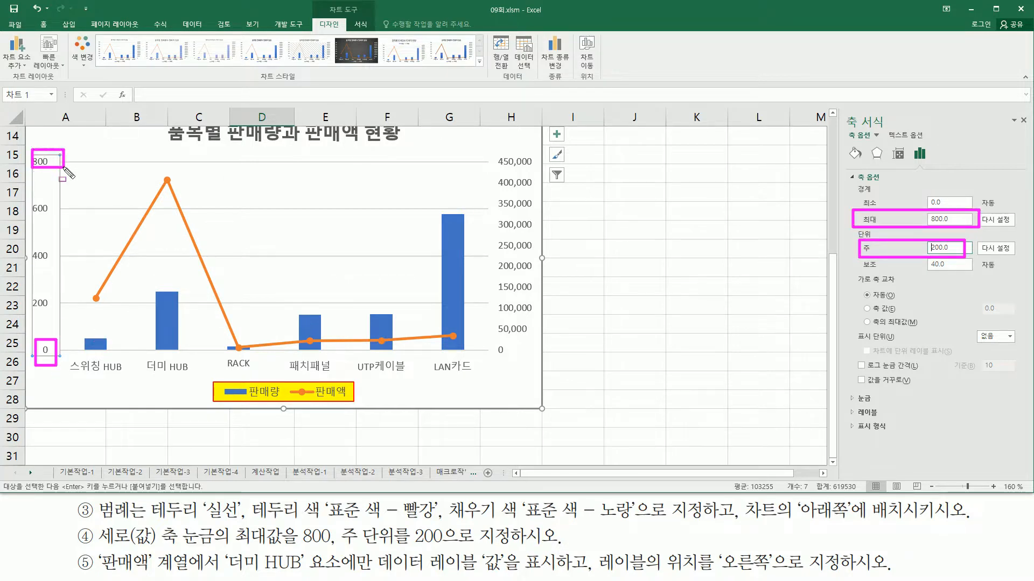
left_click_drag(53, 301, 65, 301)
left_click_drag(56, 254, 65, 255)
left_click_drag(52, 207, 65, 207)
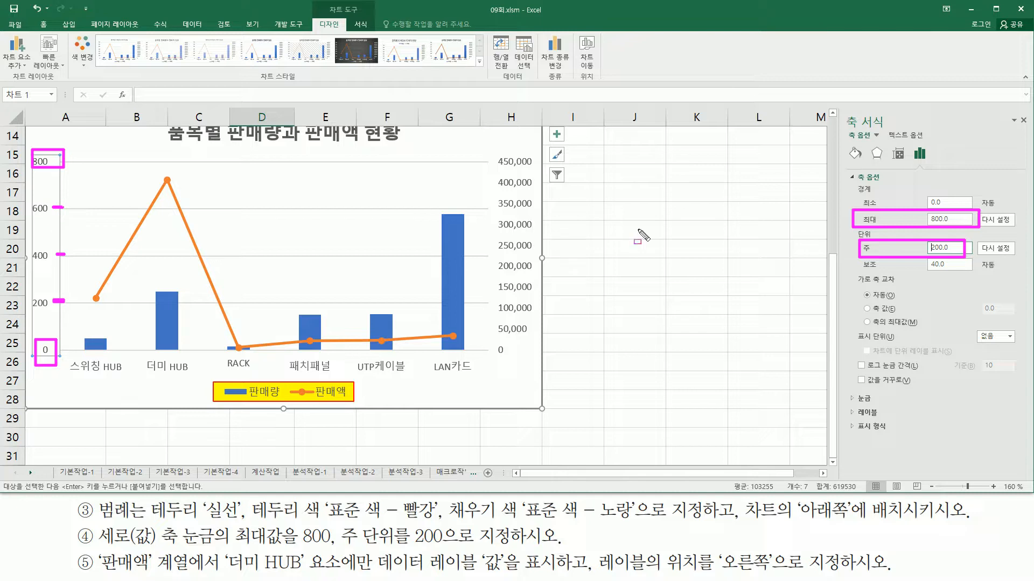
left_click_drag(1017, 108, 1031, 134)
key("Escape")
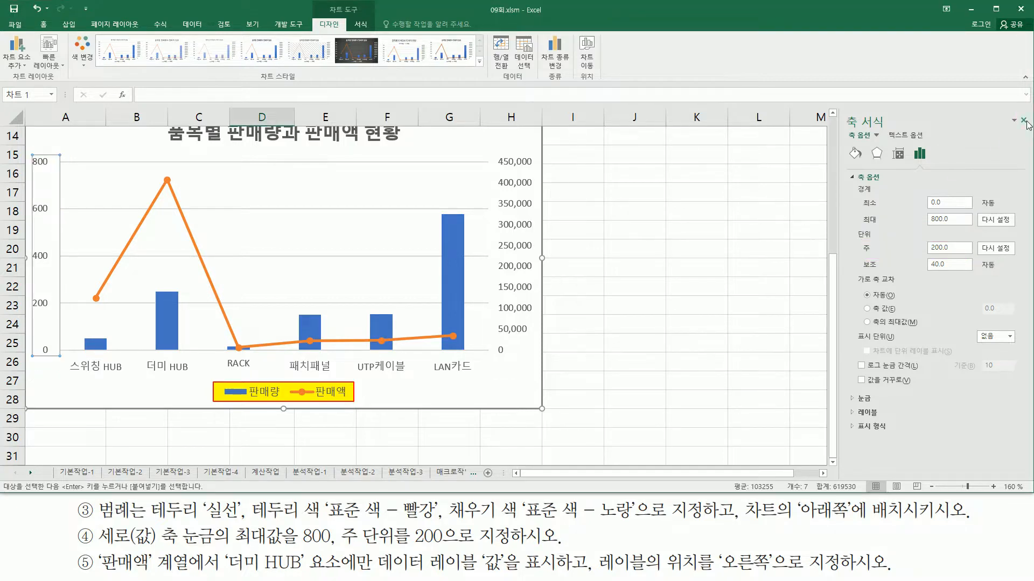
left_click(1023, 120)
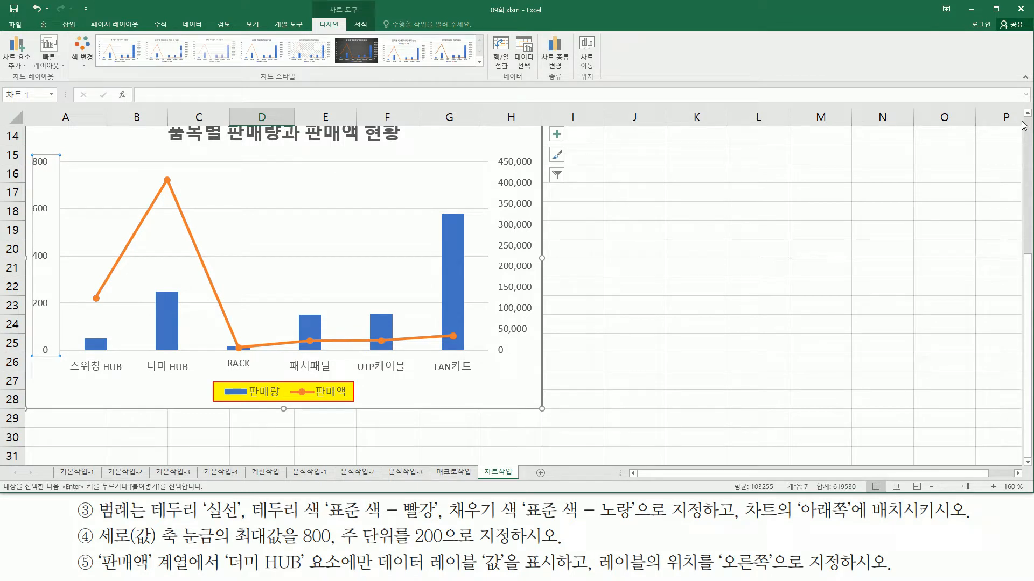
Examine instruction ⑤ and locate the 판매액 series and the 더미 HUB category it refers to in the chart
left_click_drag(94, 549, 196, 577)
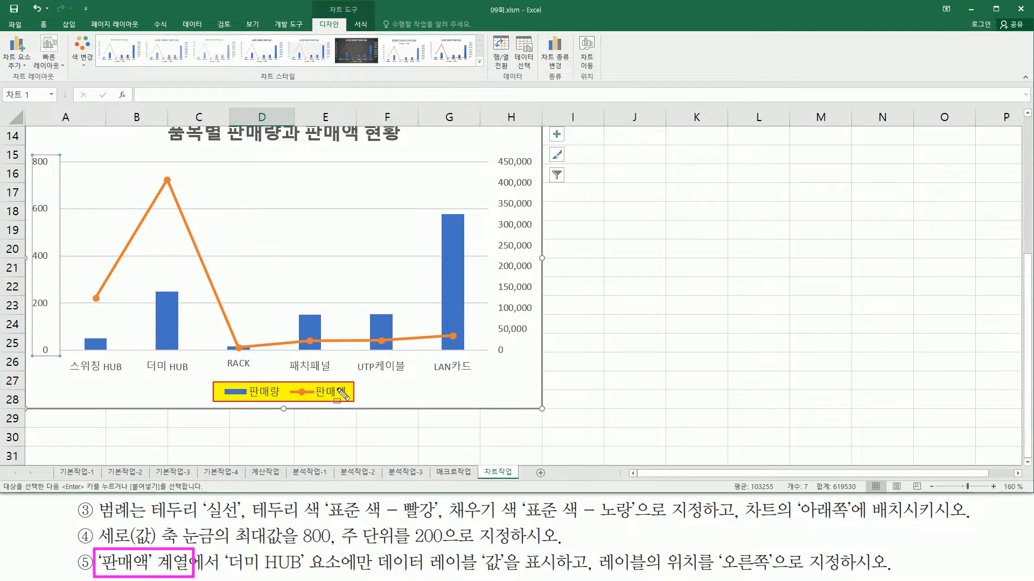
left_click_drag(286, 378, 349, 402)
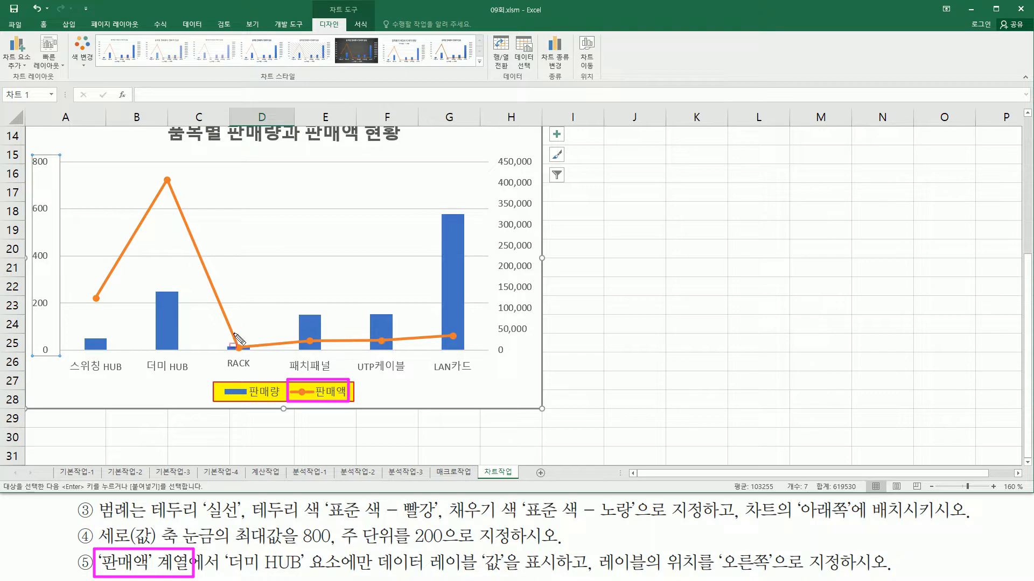
mouse_move(226, 549)
left_mouse_down()
mouse_move(253, 572)
mouse_move(370, 573)
left_mouse_up()
left_click_drag(142, 357, 193, 378)
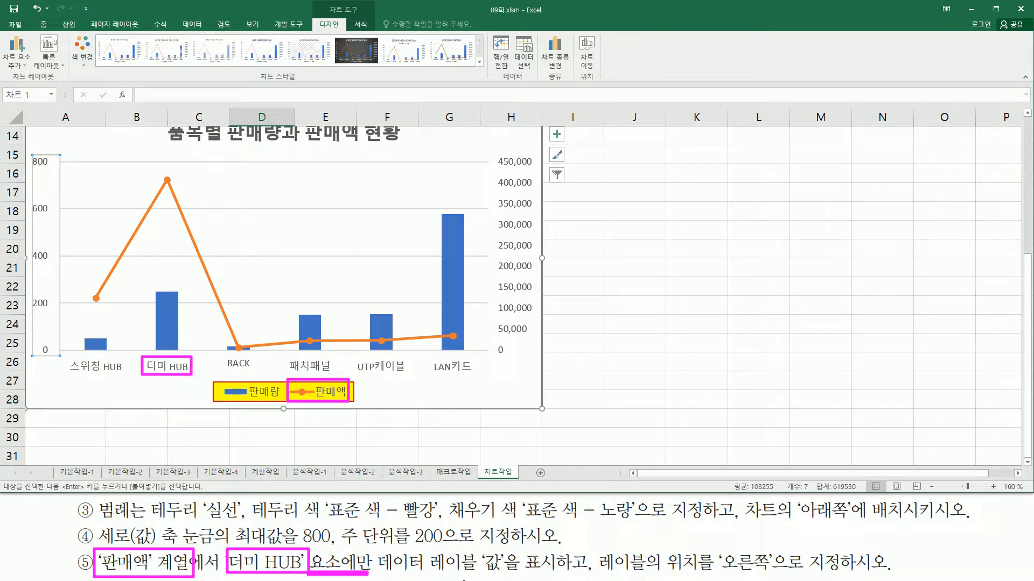
mouse_move(380, 550)
left_mouse_down()
mouse_move(379, 566)
mouse_move(562, 577)
left_mouse_up()
mouse_move(598, 546)
left_mouse_down()
mouse_move(668, 577)
mouse_move(775, 579)
left_mouse_up()
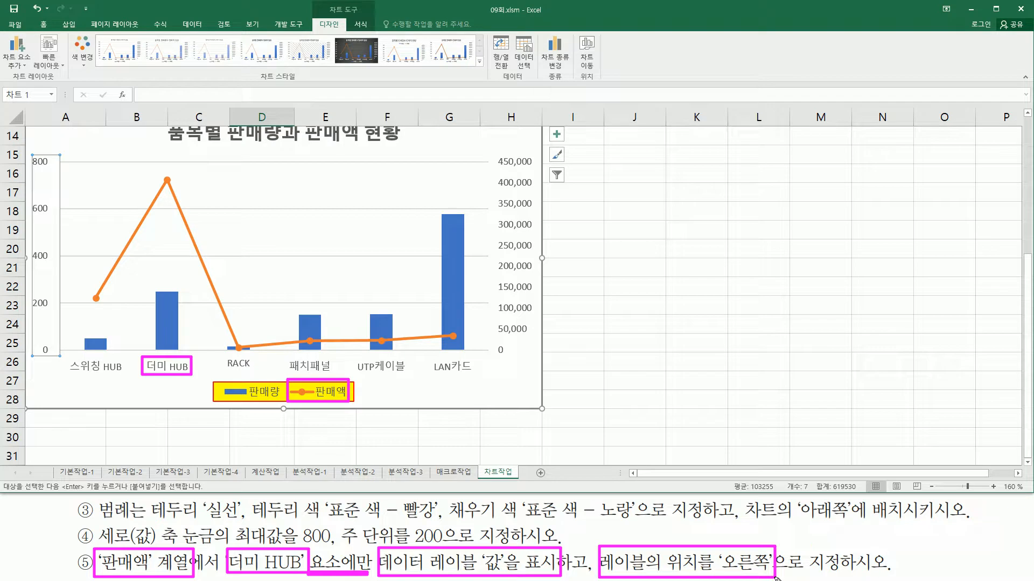
key("Escape")
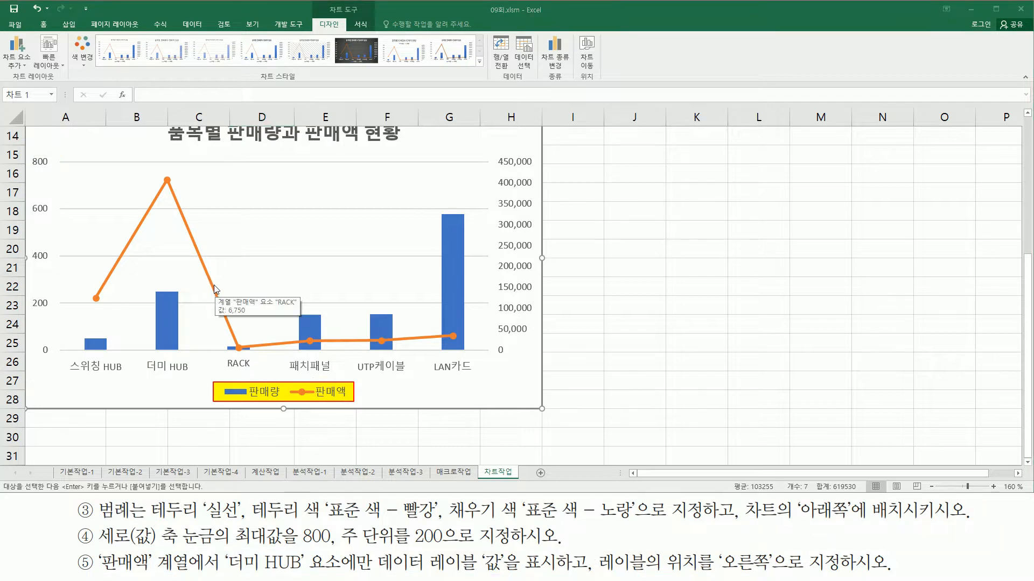
Add a value data label positioned to the right (오른쪽) of only the 더미 HUB point in the 판매액 series
left_click(211, 284)
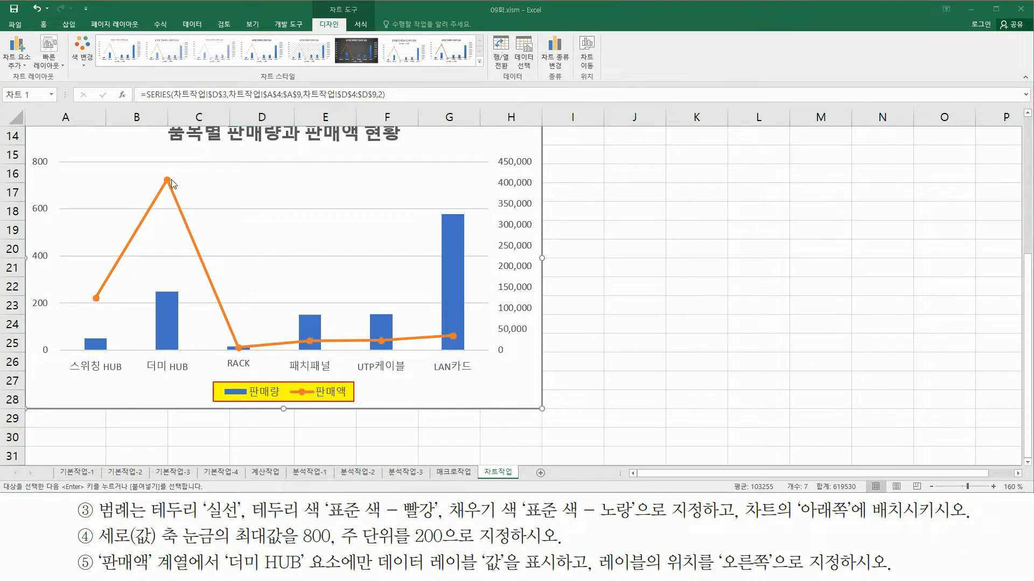
left_click(167, 182)
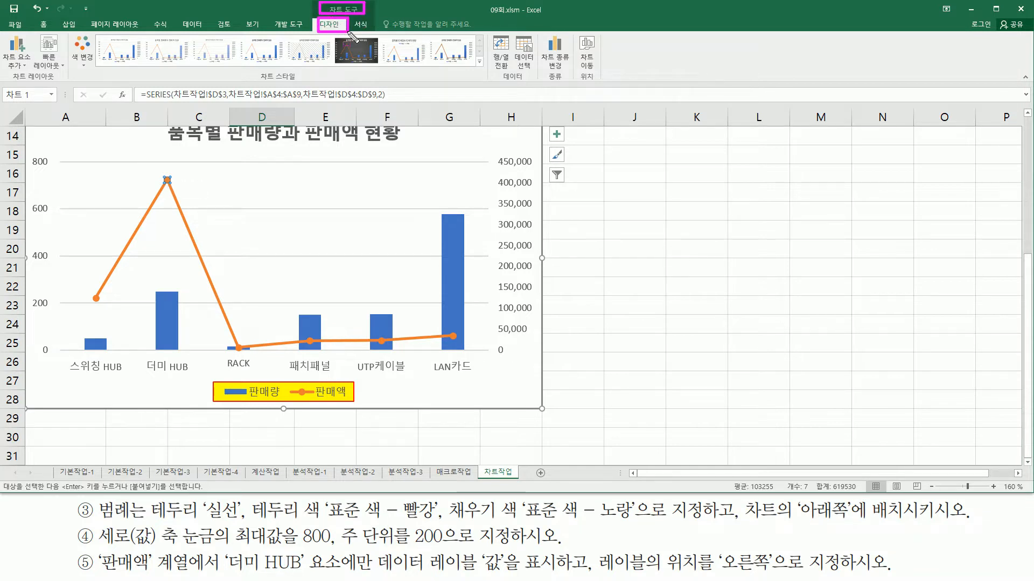
left_click(24, 66)
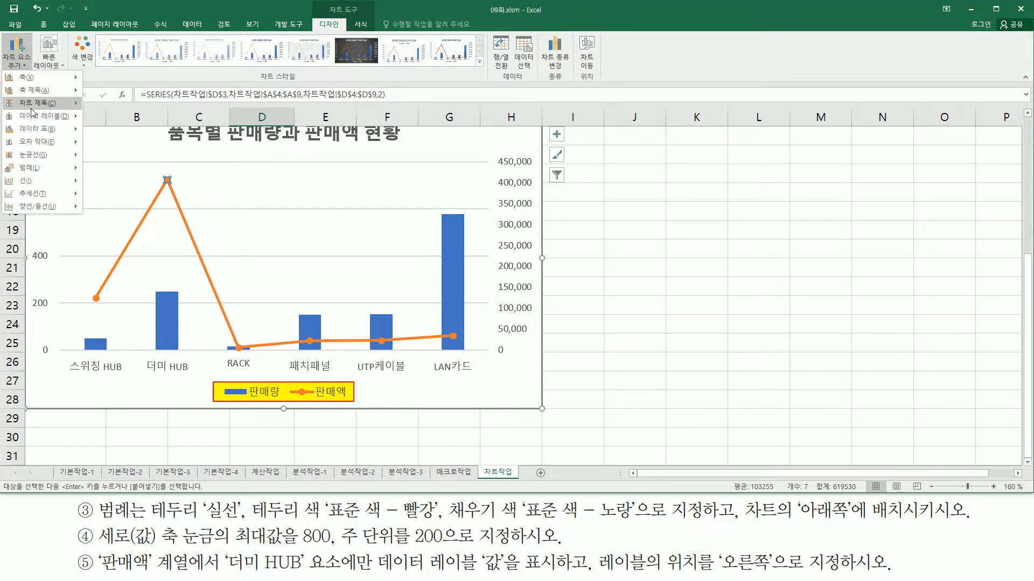
mouse_move(35, 118)
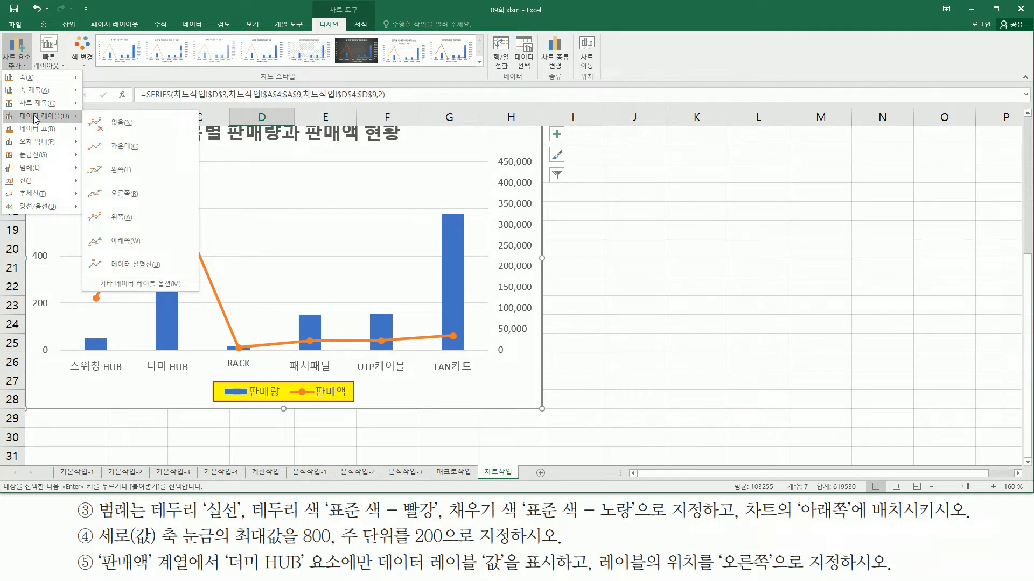
left_click(130, 196)
mouse_move(156, 170)
left_mouse_down()
mouse_move(181, 191)
mouse_move(220, 190)
left_mouse_up()
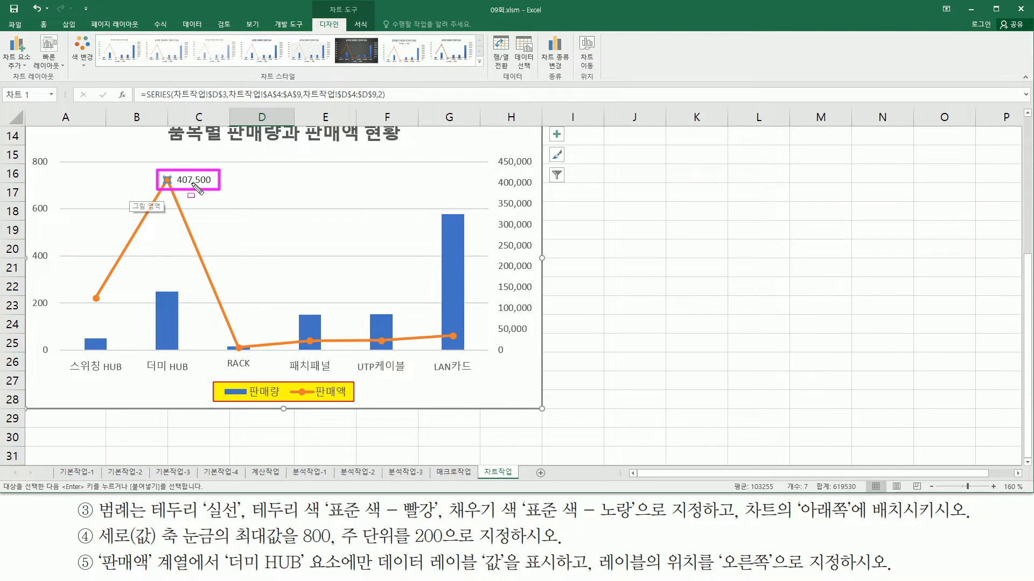
key("Escape")
left_click(520, 382)
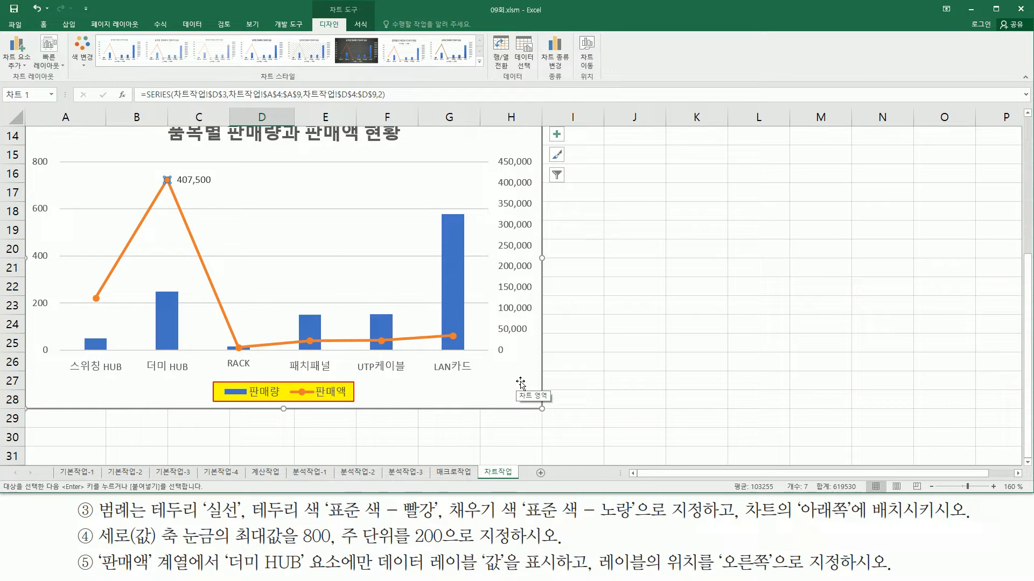
Review the finished chart's title, both value axes, category axis, legend and data label, and deselect the chart
left_click(1027, 113)
left_click(1027, 113)
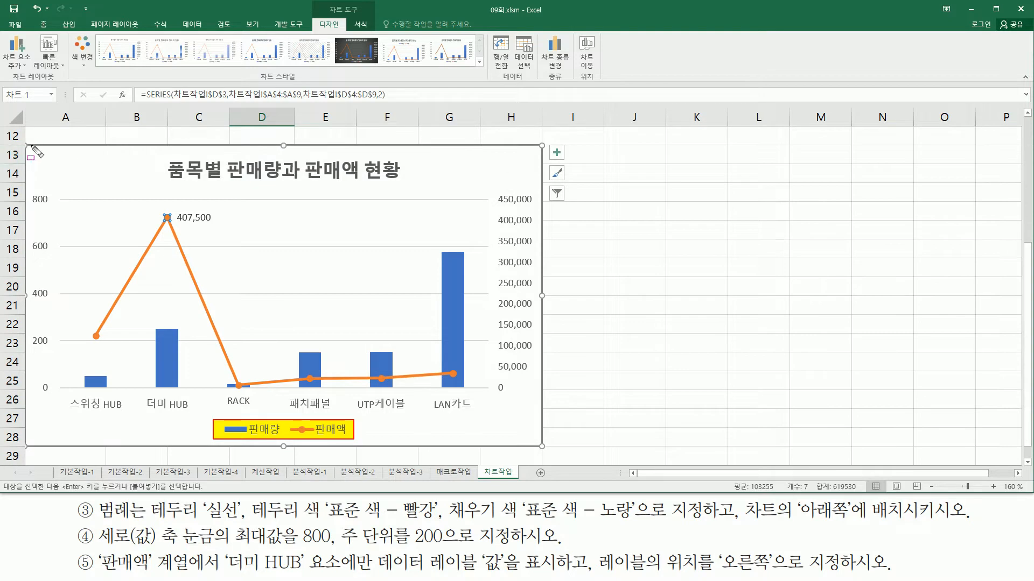
left_click_drag(25, 146, 542, 449)
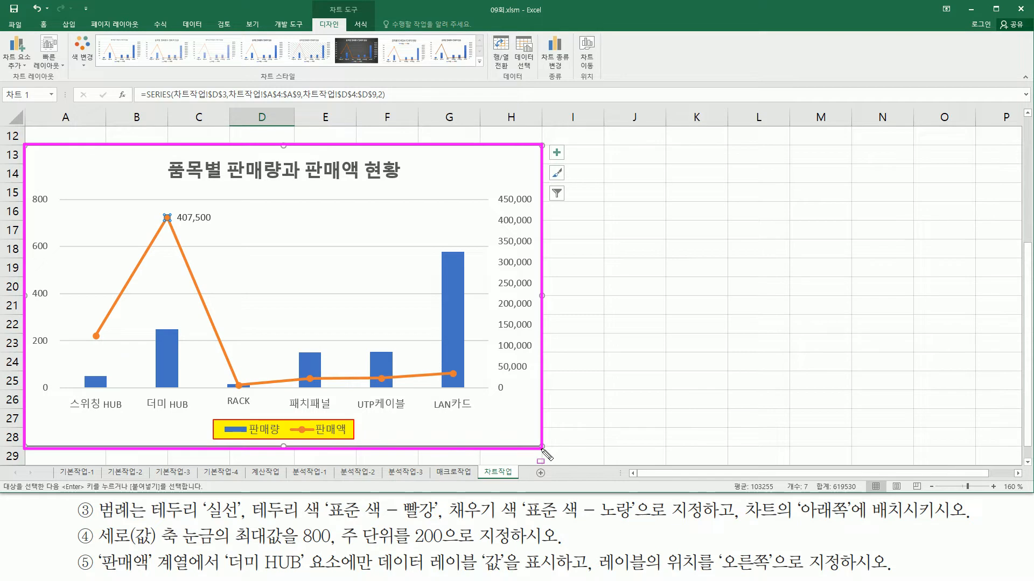
key("Escape")
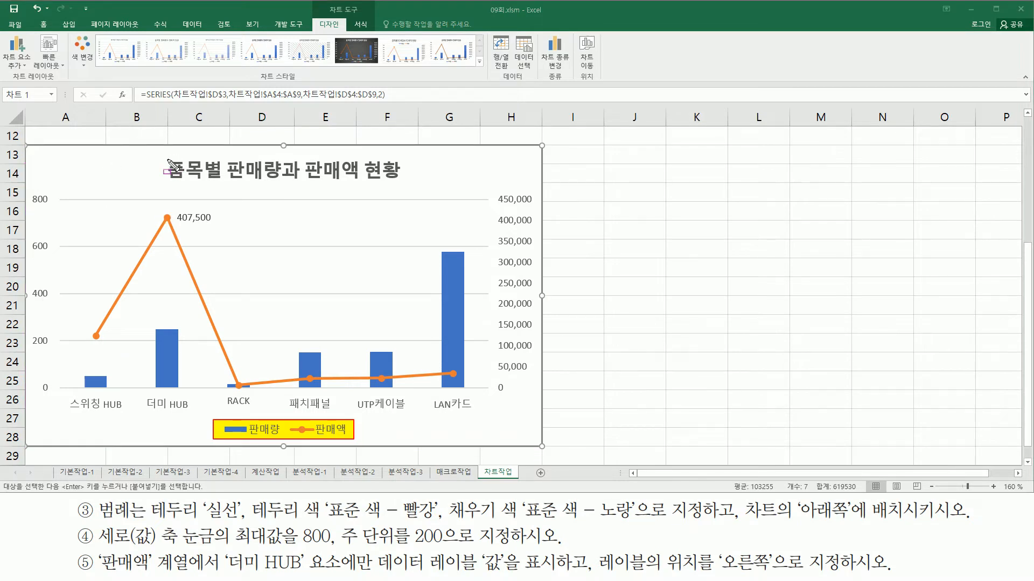
mouse_move(167, 159)
left_mouse_down()
mouse_move(196, 181)
mouse_move(407, 182)
left_mouse_up()
left_click_drag(36, 189, 54, 411)
left_click_drag(497, 189, 535, 400)
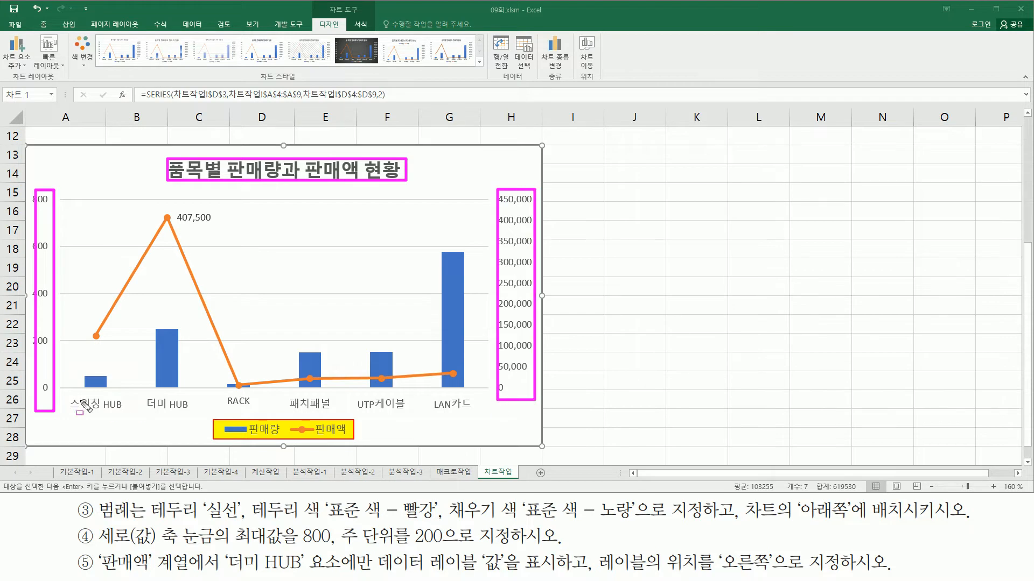
mouse_move(62, 392)
left_mouse_down()
mouse_move(405, 405)
mouse_move(506, 423)
mouse_move(498, 410)
left_mouse_up()
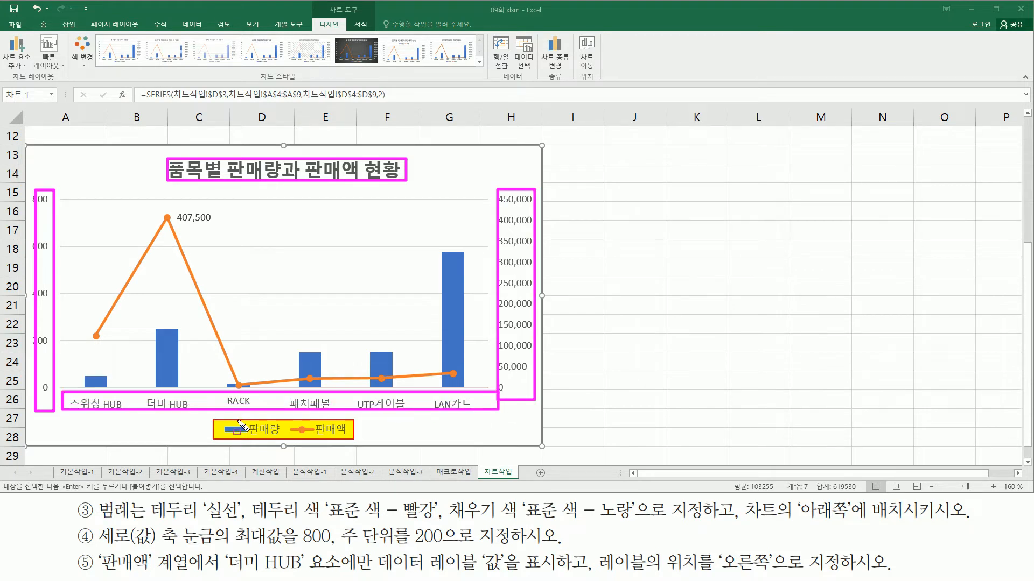
left_click_drag(206, 414, 366, 448)
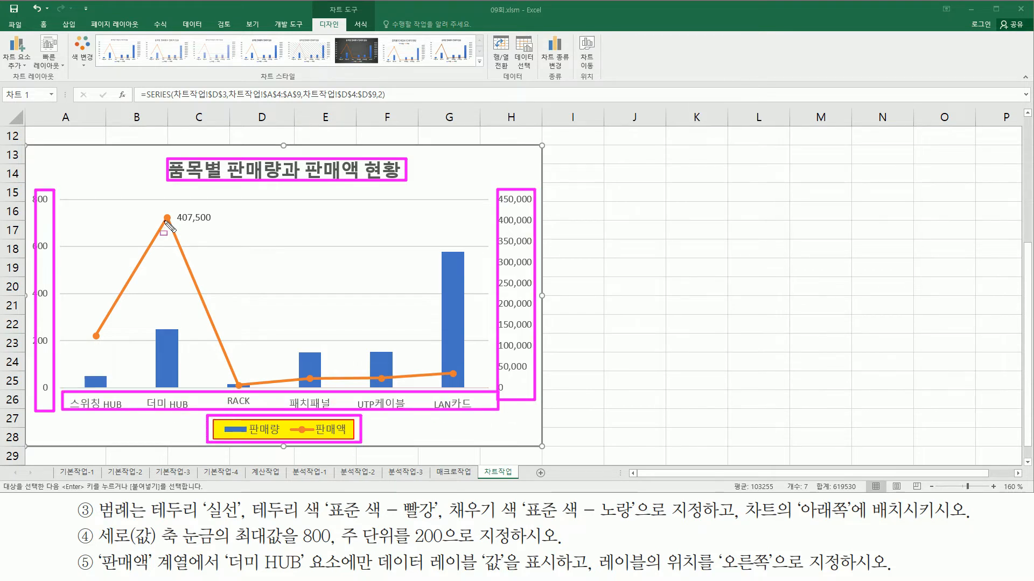
mouse_move(174, 206)
left_mouse_down()
mouse_move(198, 229)
mouse_move(224, 225)
left_mouse_up()
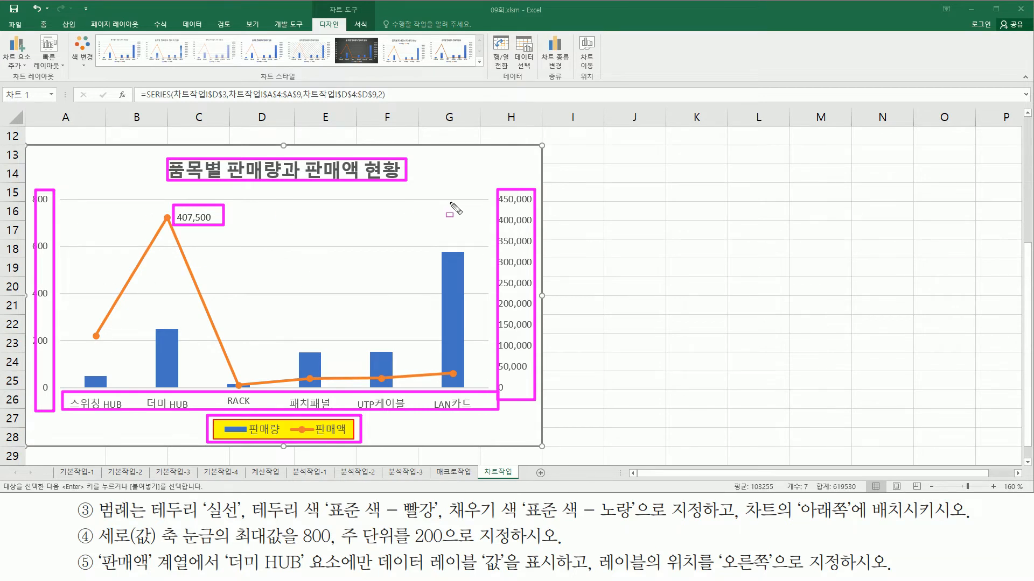
key("Escape")
left_click(606, 233)
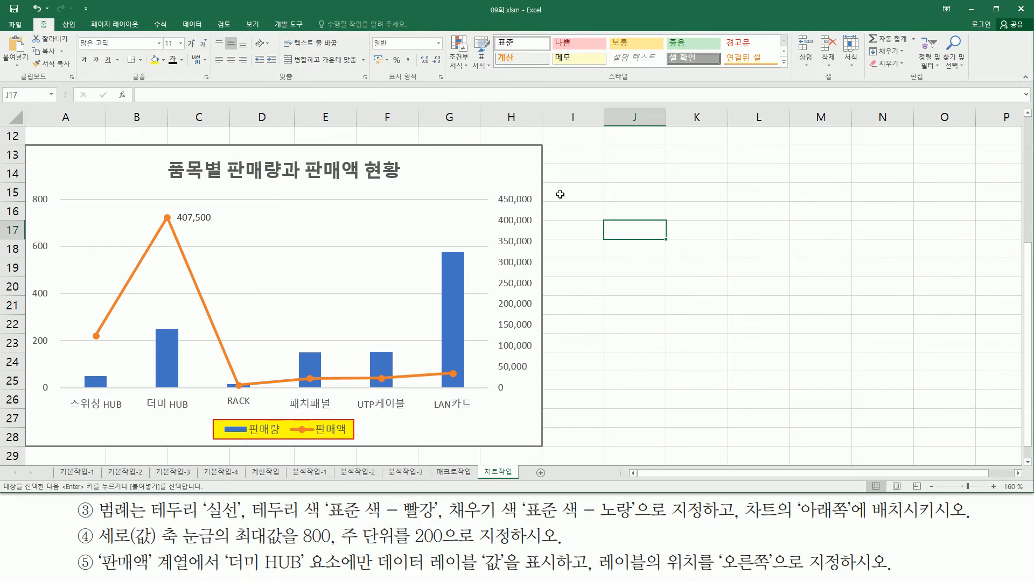